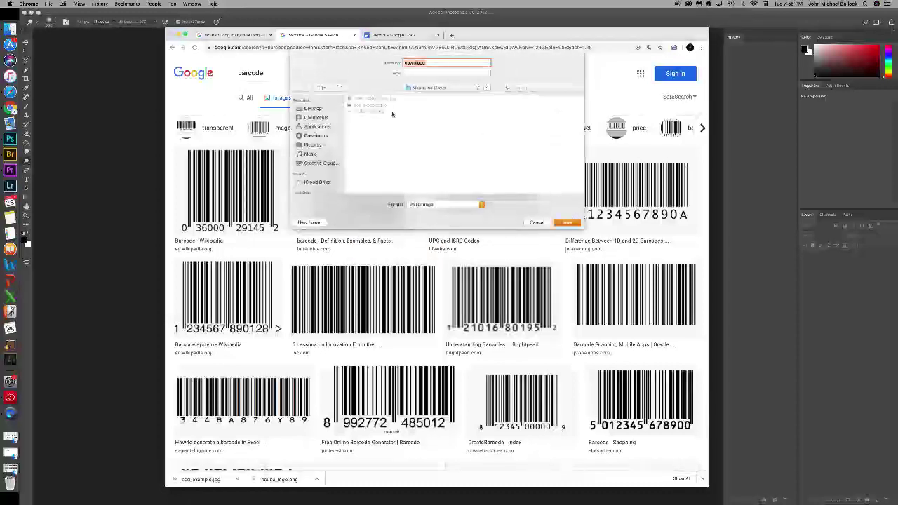
- Save the barcode image as barcode in PNG format in the Magazine Cover folder
{"action": "type", "text": "ba"}
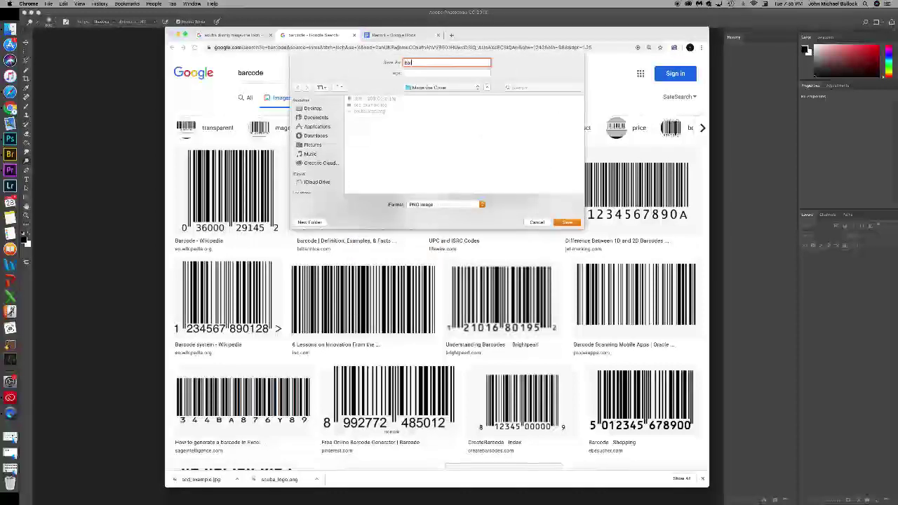
{"action": "type", "text": "rcode"}
{"action": "key", "text": "Return"}
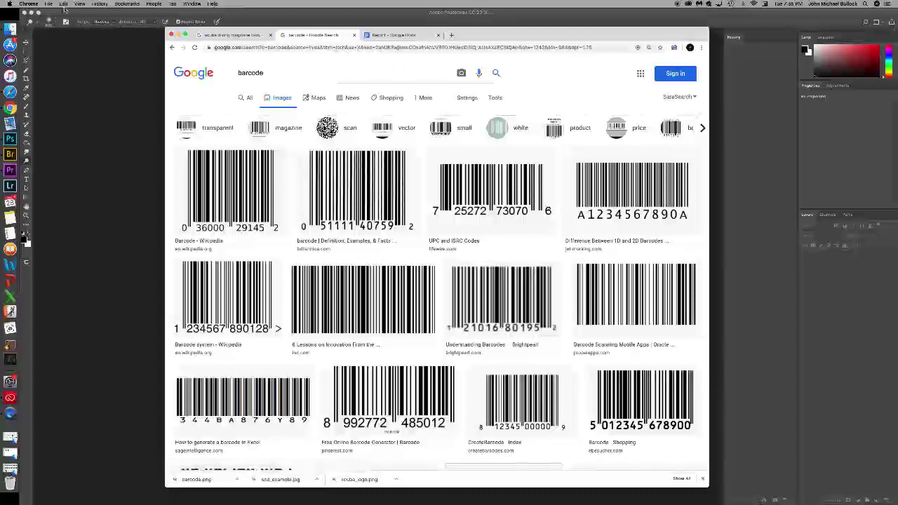
- Switch to Photoshop and open the full-body portrait PSD from the Portraits folder
{"action": "left_click", "coordinate": [70, 54]}
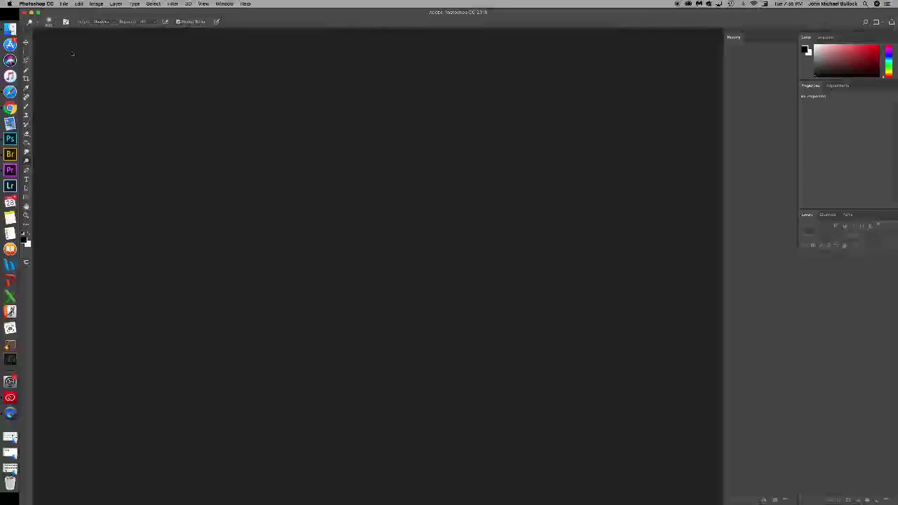
{"action": "left_click", "coordinate": [63, 3]}
{"action": "left_click", "coordinate": [71, 18]}
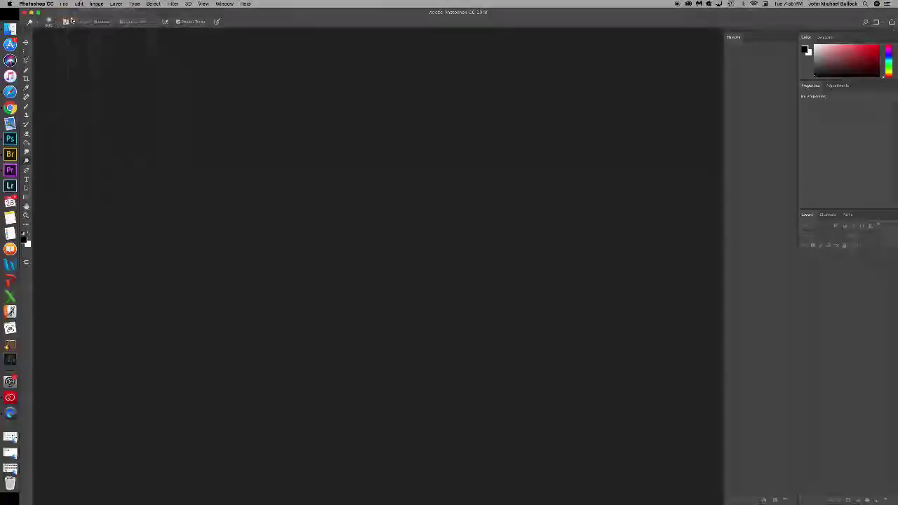
{"action": "left_click", "coordinate": [461, 88]}
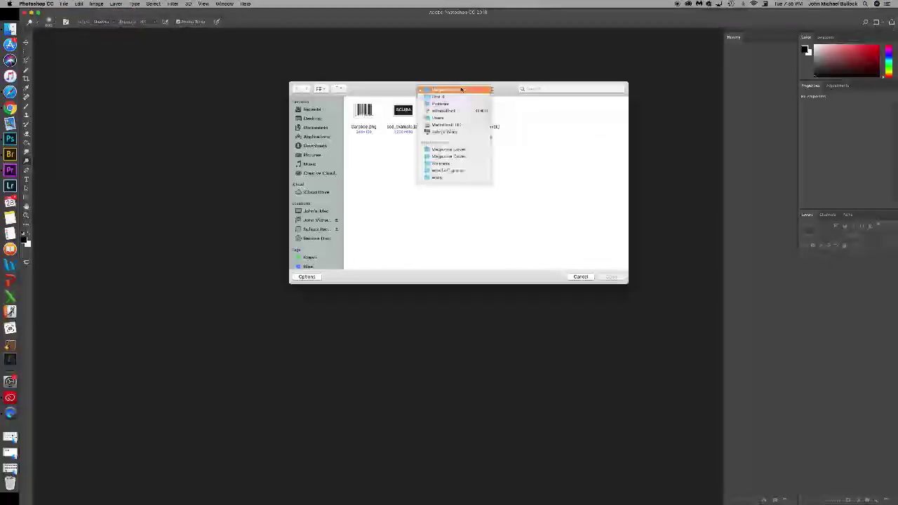
{"action": "left_click", "coordinate": [451, 102]}
{"action": "double_click", "coordinate": [402, 112]}
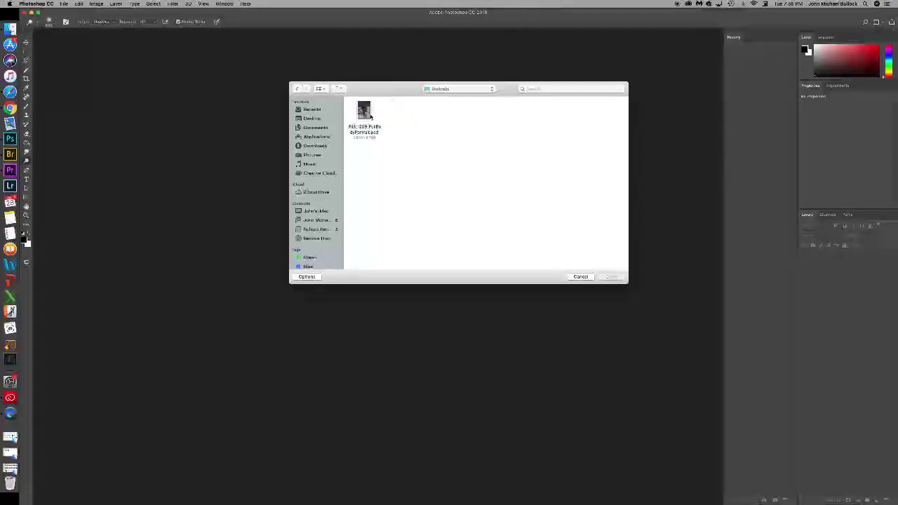
{"action": "double_click", "coordinate": [366, 115]}
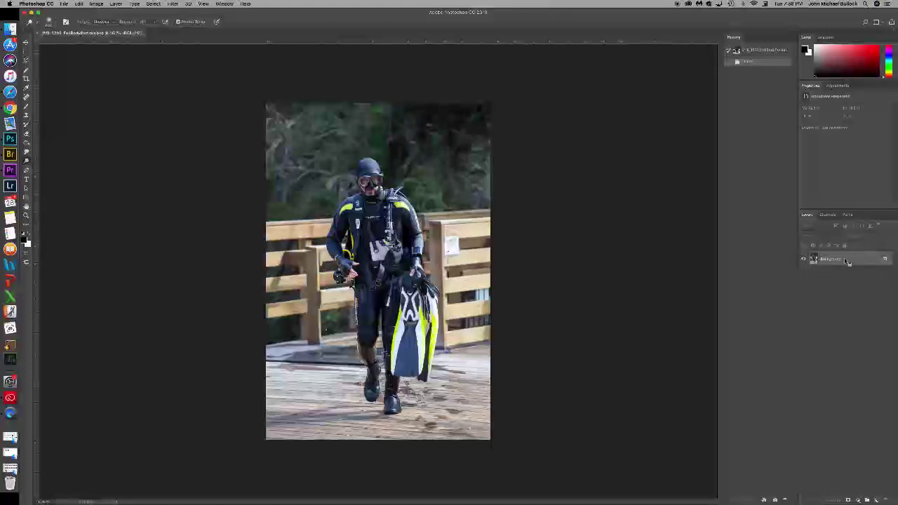
- Duplicate the Background layer and patch out the white paper sign on the wooden fence, using the area below it as source
{"action": "key", "text": "super+j"}
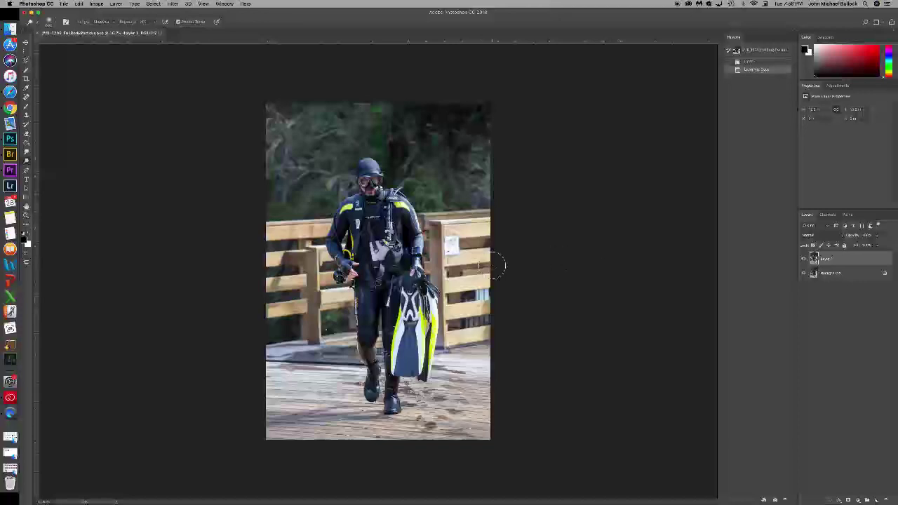
{"action": "key", "text": "super+plus"}
{"action": "key", "text": "super+plus"}
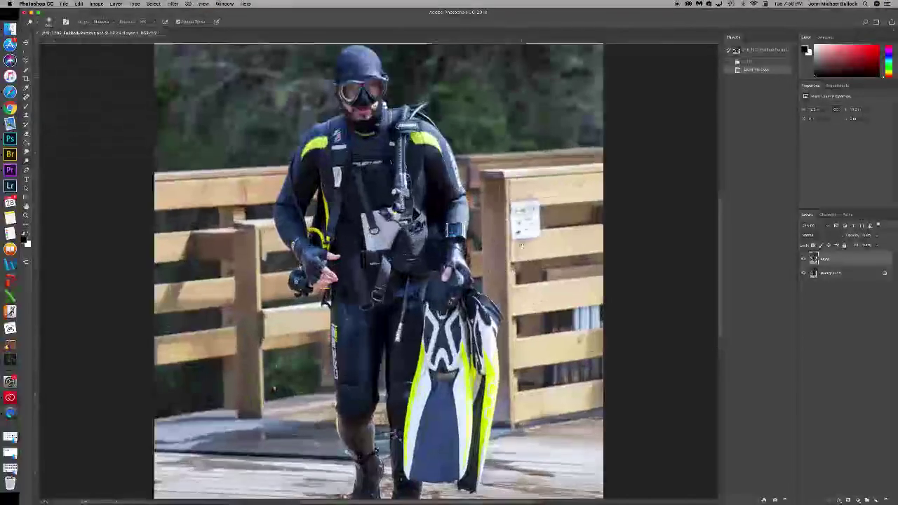
{"action": "scroll", "coordinate": [484, 256], "scroll_direction": "right", "scroll_amount": 3}
{"action": "key", "text": "super+plus"}
{"action": "key", "text": "super+plus"}
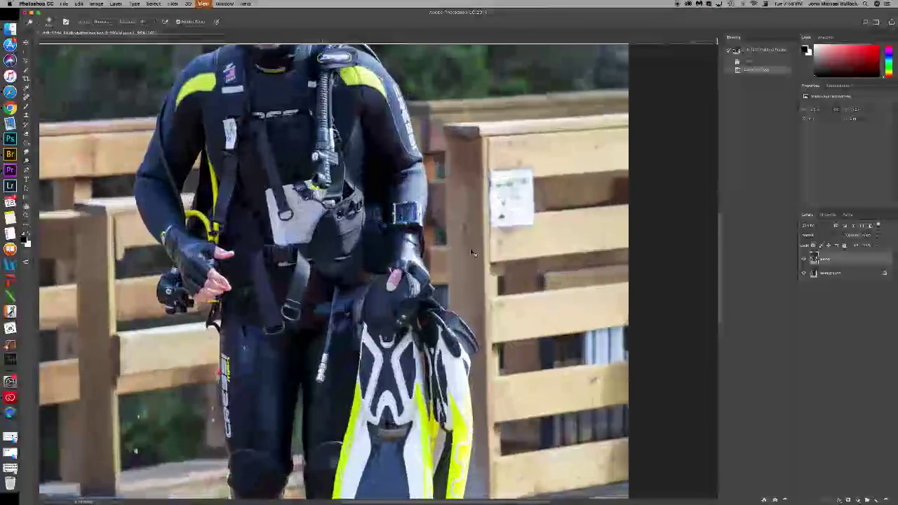
{"action": "key", "text": "super+minus"}
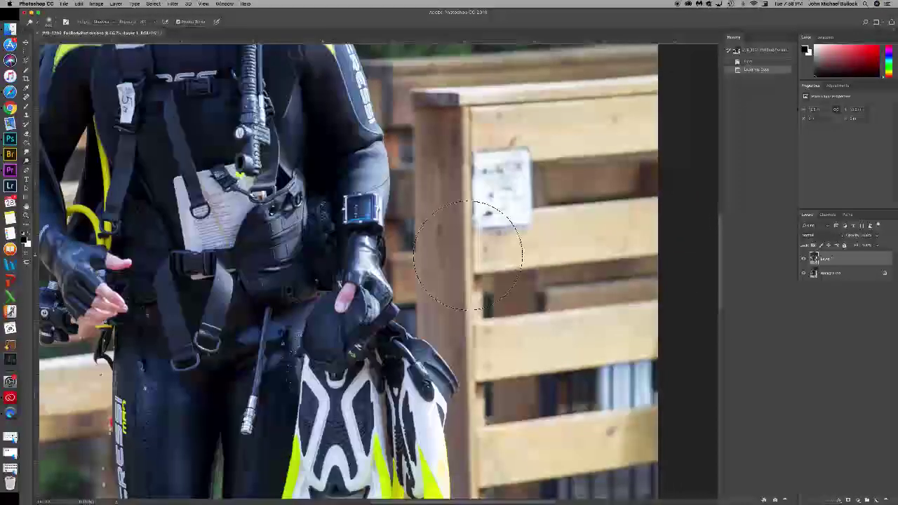
{"action": "left_click", "coordinate": [28, 99]}
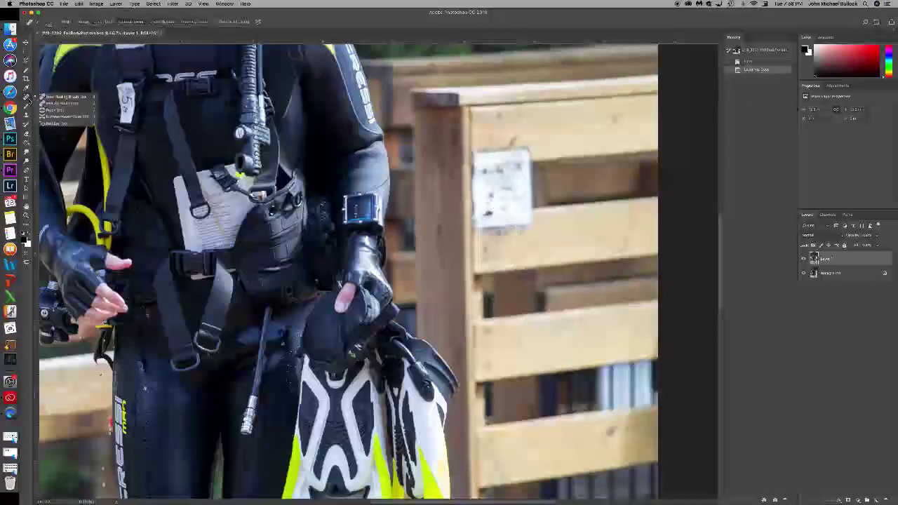
{"action": "left_click", "coordinate": [50, 111]}
{"action": "mouse_move", "coordinate": [513, 138]}
{"action": "left_mouse_down"}
{"action": "mouse_move", "coordinate": [473, 140]}
{"action": "mouse_move", "coordinate": [467, 221]}
{"action": "mouse_move", "coordinate": [499, 237]}
{"action": "mouse_move", "coordinate": [529, 235]}
{"action": "mouse_move", "coordinate": [542, 211]}
{"action": "mouse_move", "coordinate": [531, 143]}
{"action": "mouse_move", "coordinate": [513, 139]}
{"action": "left_mouse_up"}
{"action": "left_click_drag", "start_coordinate": [510, 172], "coordinate": [511, 278]}
{"action": "key", "text": "ctrl+d"}
- Clean up the leftover marks around the patched fence boards with the Spot Healing Brush
{"action": "key", "text": "shift+j"}
{"action": "left_click_drag", "start_coordinate": [538, 185], "coordinate": [538, 197]}
{"action": "left_click", "coordinate": [537, 190]}
{"action": "left_click_drag", "start_coordinate": [534, 184], "coordinate": [533, 197]}
{"action": "left_click", "coordinate": [533, 192]}
{"action": "left_click_drag", "start_coordinate": [471, 223], "coordinate": [471, 231]}
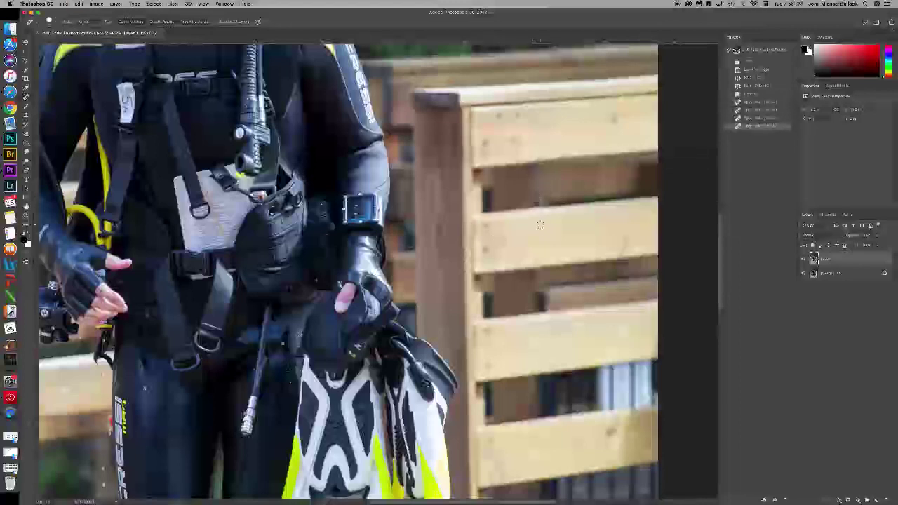
- Compare the retouched photo with the original by toggling the duplicated layer's visibility
{"action": "key", "text": "ctrl+0"}
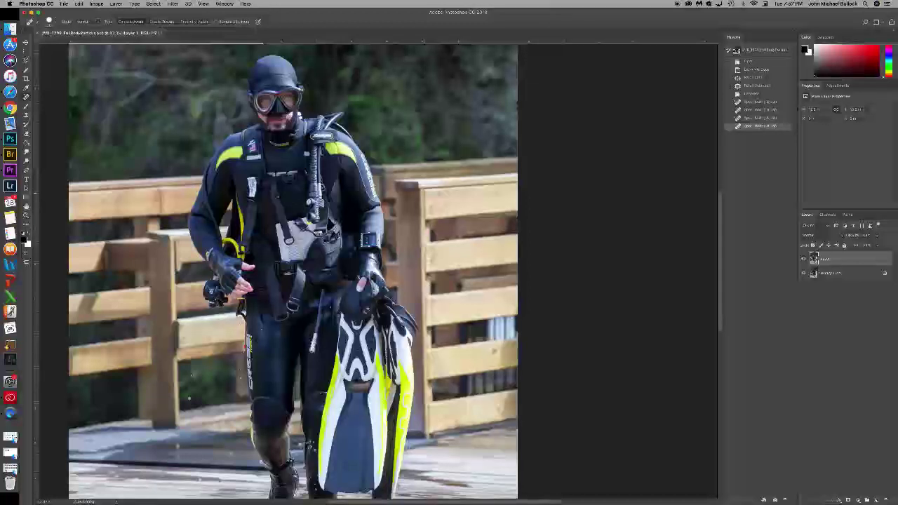
{"action": "key", "text": "super+0"}
{"action": "left_click", "coordinate": [804, 259]}
{"action": "left_click", "coordinate": [804, 259]}
{"action": "left_click", "coordinate": [805, 259]}
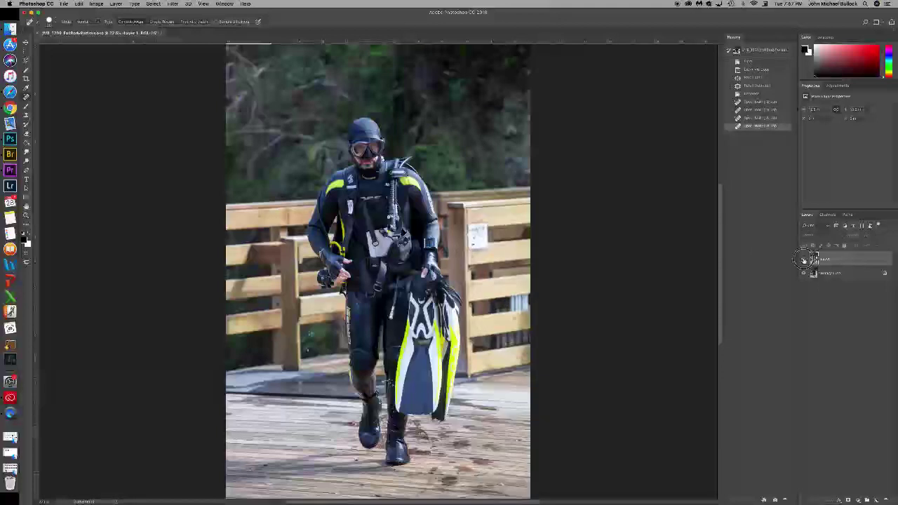
{"action": "left_click", "coordinate": [804, 259]}
{"action": "left_click", "coordinate": [804, 259]}
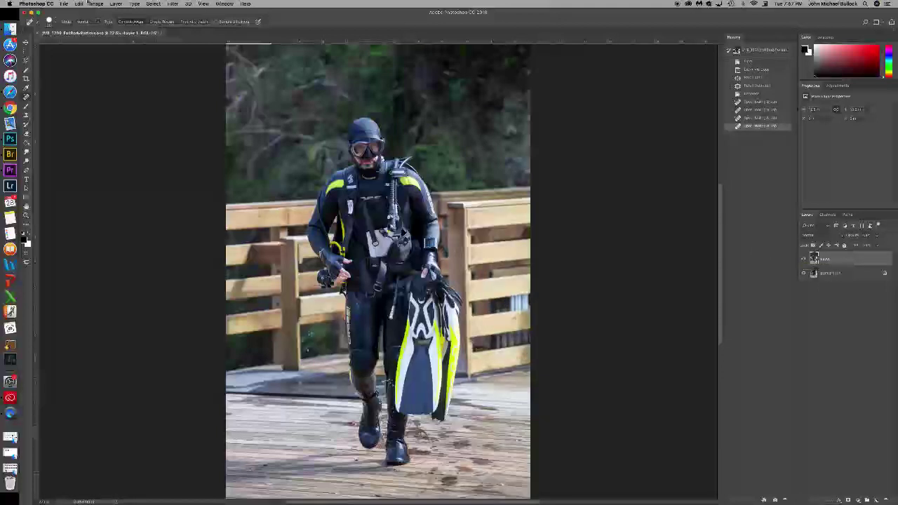
- Open scd_example.jpg and scuba_logo.png together from the Magazine Cover folder
{"action": "left_click", "coordinate": [64, 4]}
{"action": "left_click", "coordinate": [328, 100]}
{"action": "left_click", "coordinate": [442, 112]}
{"action": "left_click", "coordinate": [403, 112], "text": "shift"}
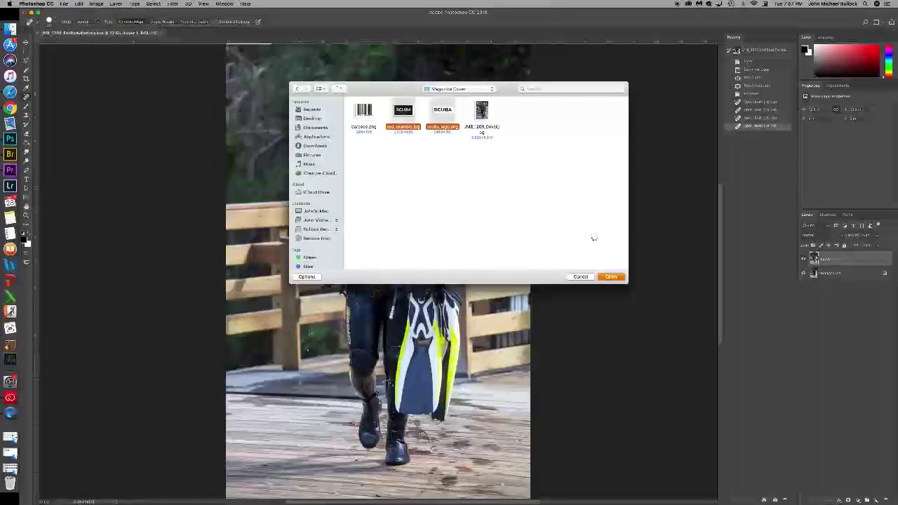
{"action": "left_click", "coordinate": [612, 276]}
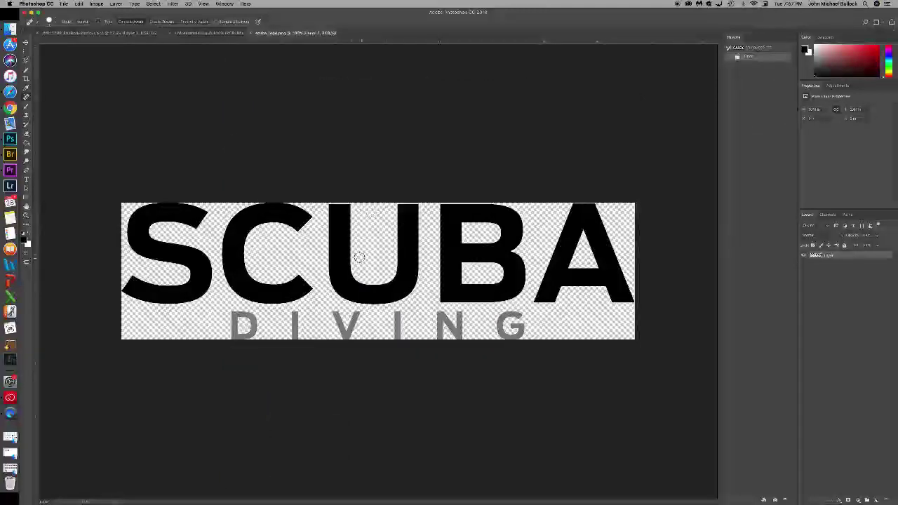
- Copy the black SCUBA DIVING logo onto the diver photo and enlarge it to span most of the width over the diver's head
{"action": "key", "text": "v"}
{"action": "left_click_drag", "start_coordinate": [151, 233], "coordinate": [338, 84]}
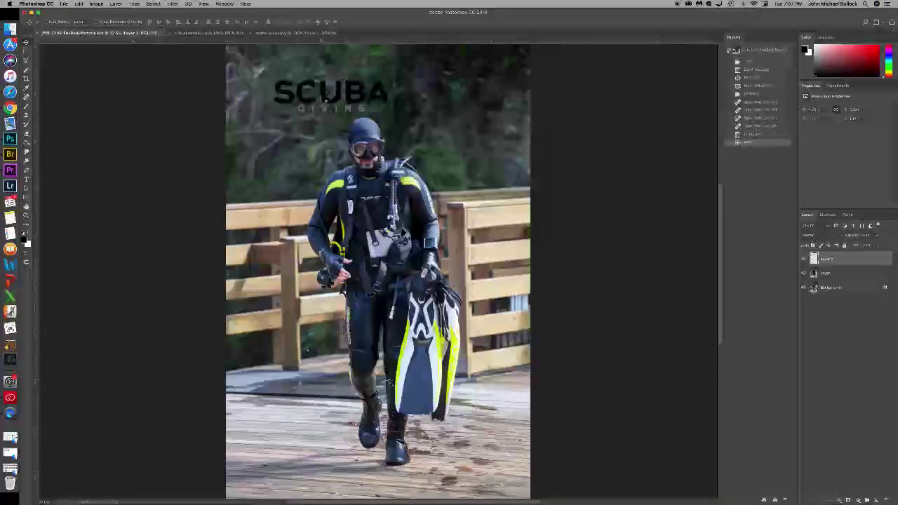
{"action": "key", "text": "super+t"}
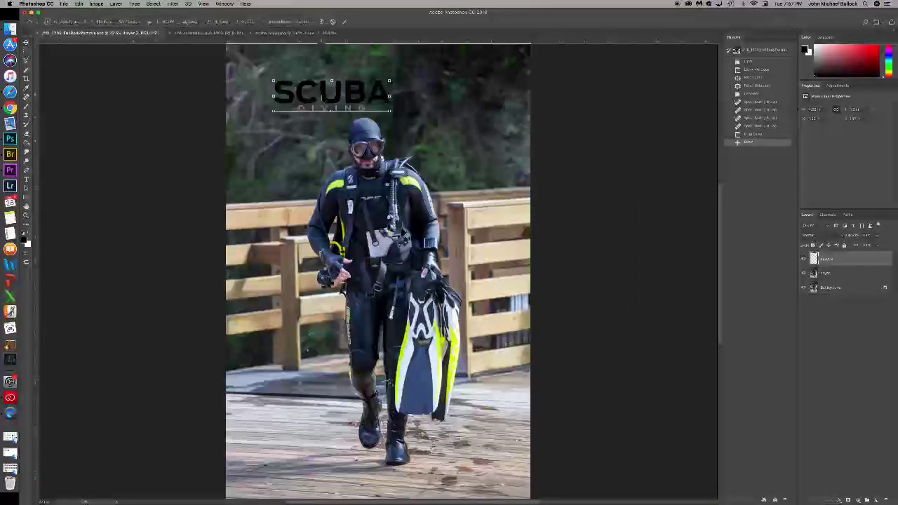
{"action": "left_click_drag", "start_coordinate": [390, 110], "coordinate": [563, 216]}
{"action": "left_click_drag", "start_coordinate": [464, 128], "coordinate": [426, 119]}
{"action": "left_click_drag", "start_coordinate": [532, 153], "coordinate": [495, 143]}
{"action": "left_click_drag", "start_coordinate": [432, 119], "coordinate": [441, 127]}
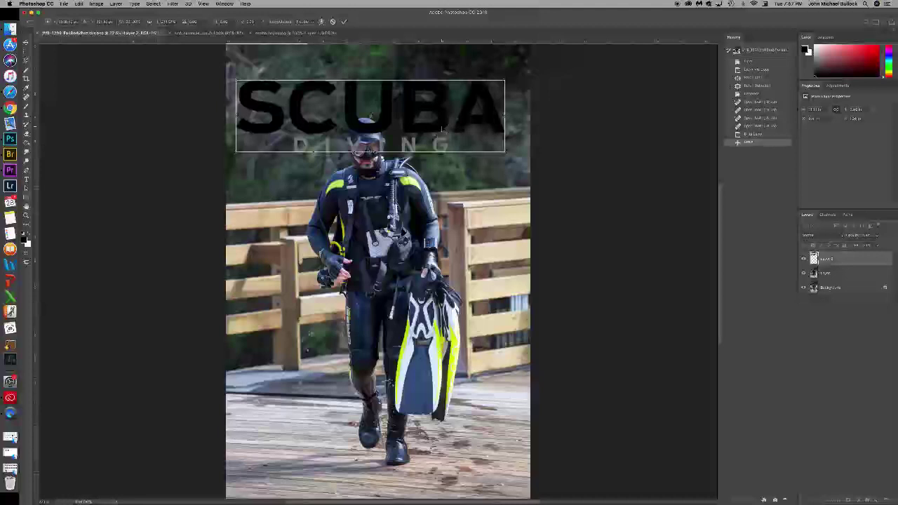
{"action": "key", "text": "Return"}
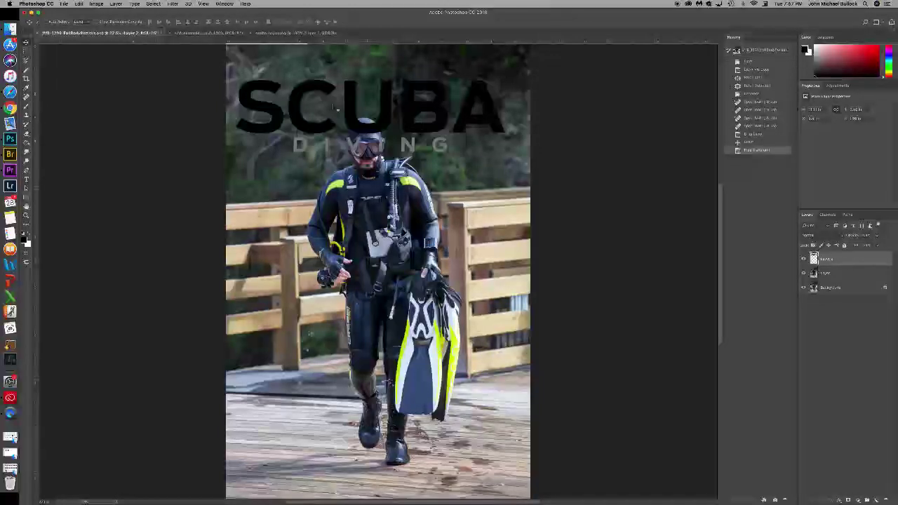
- Select the SCUBA DIVING lettering in scd_example.jpg by picking the dark background and letter interiors with the Magic Wand and inverting the selection
{"action": "left_click", "coordinate": [222, 34]}
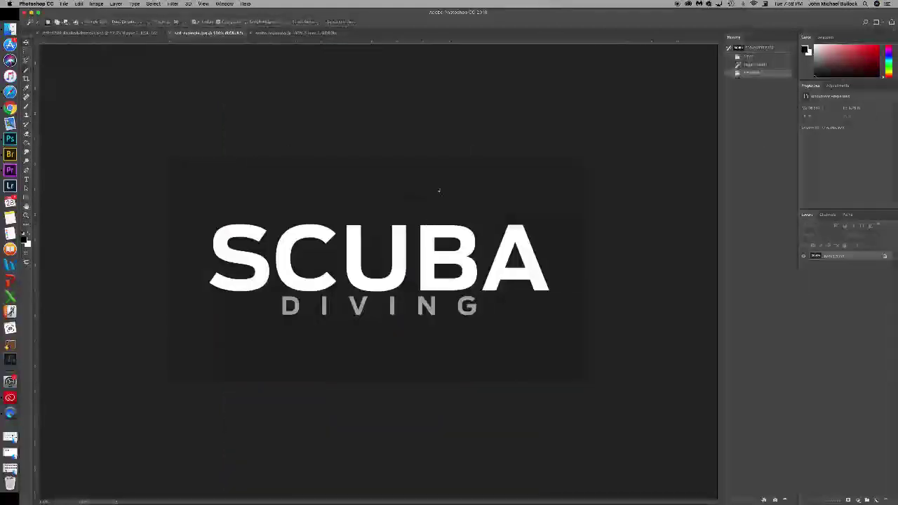
{"action": "left_click", "coordinate": [418, 193]}
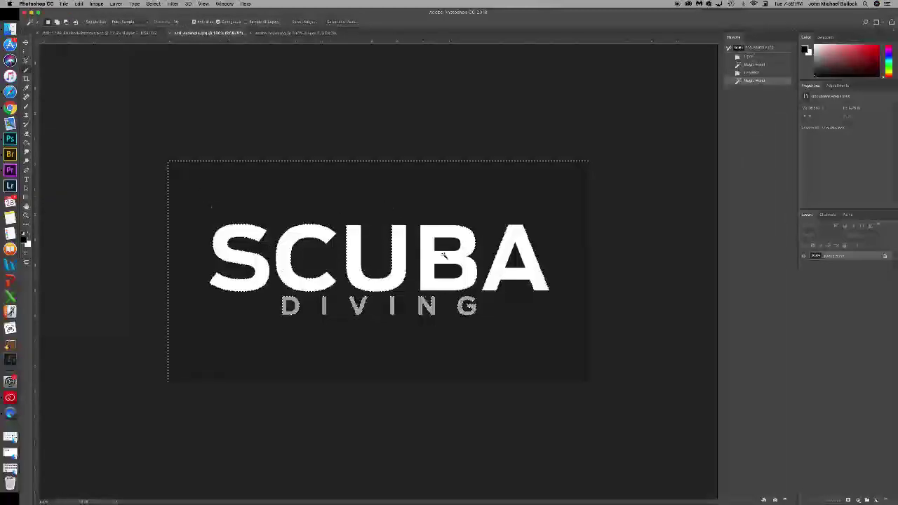
{"action": "left_click", "coordinate": [444, 245], "text": "shift"}
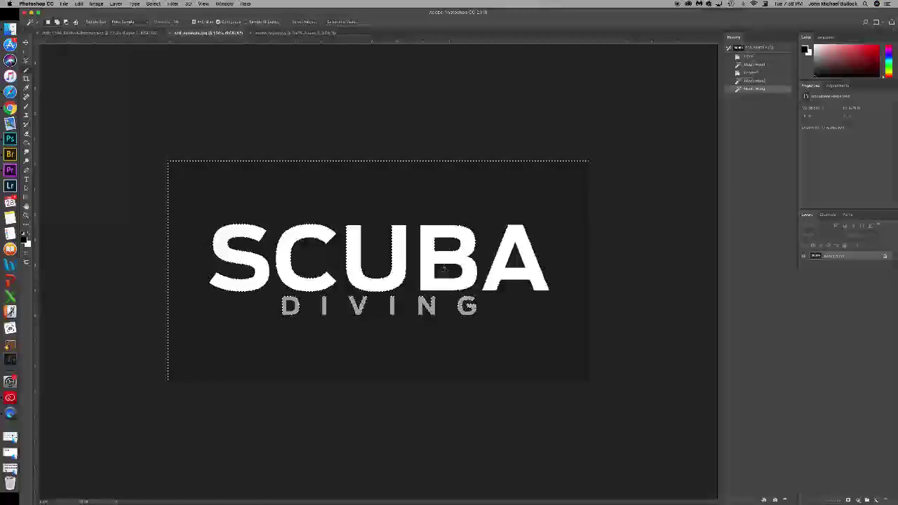
{"action": "left_click", "coordinate": [444, 268], "text": "shift"}
{"action": "left_click", "coordinate": [515, 261], "text": "shift"}
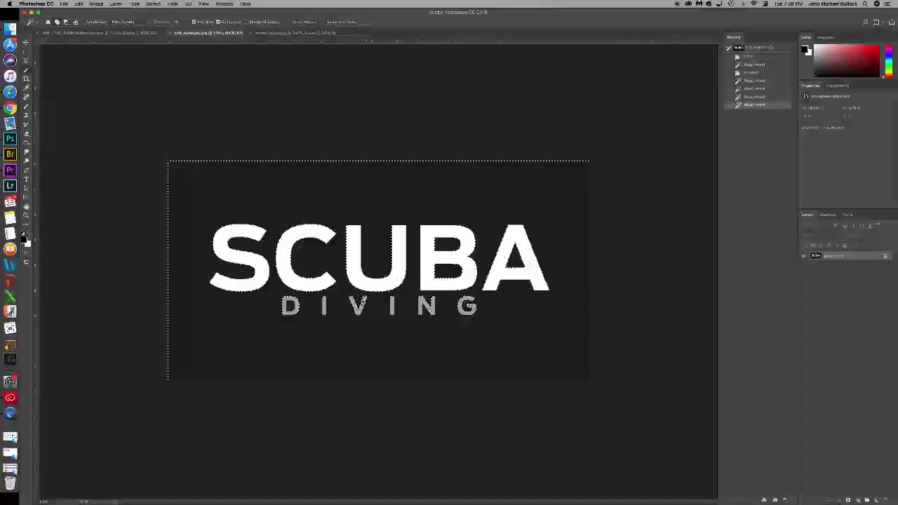
{"action": "left_click", "coordinate": [469, 306], "text": "shift"}
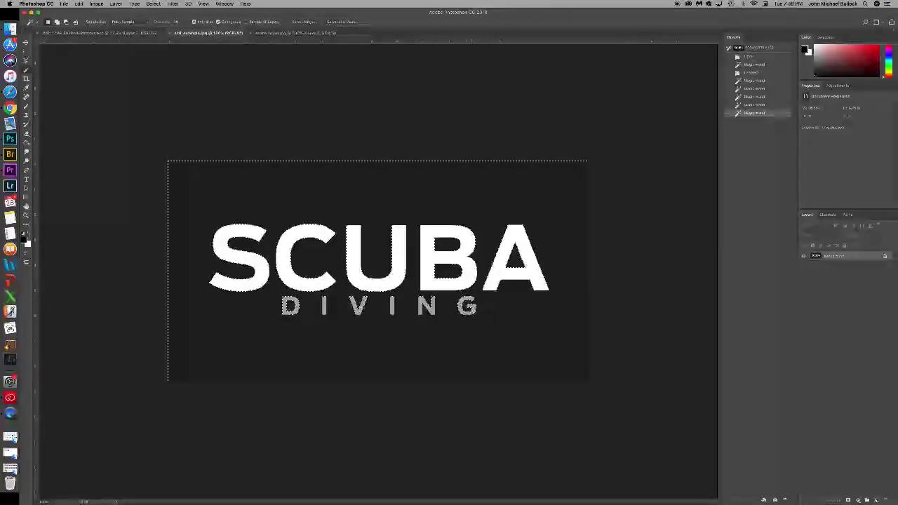
{"action": "left_click", "coordinate": [155, 4]}
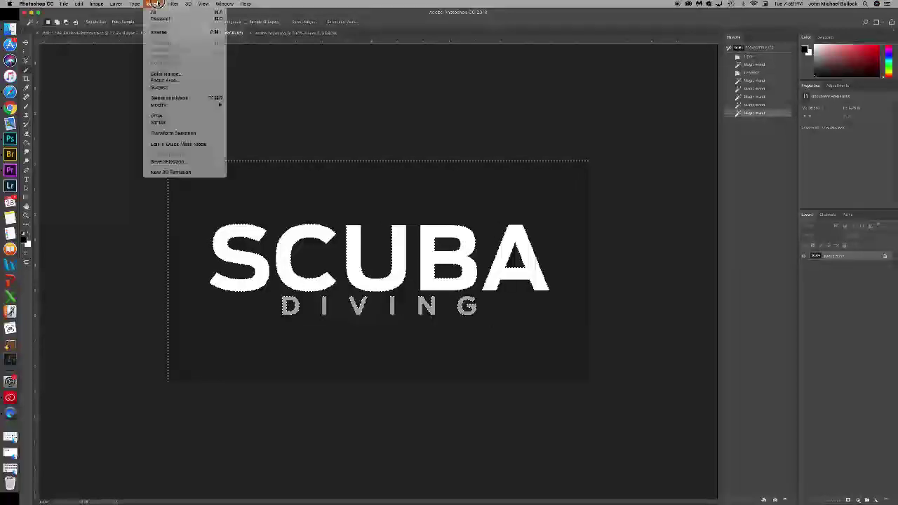
{"action": "left_click", "coordinate": [159, 33]}
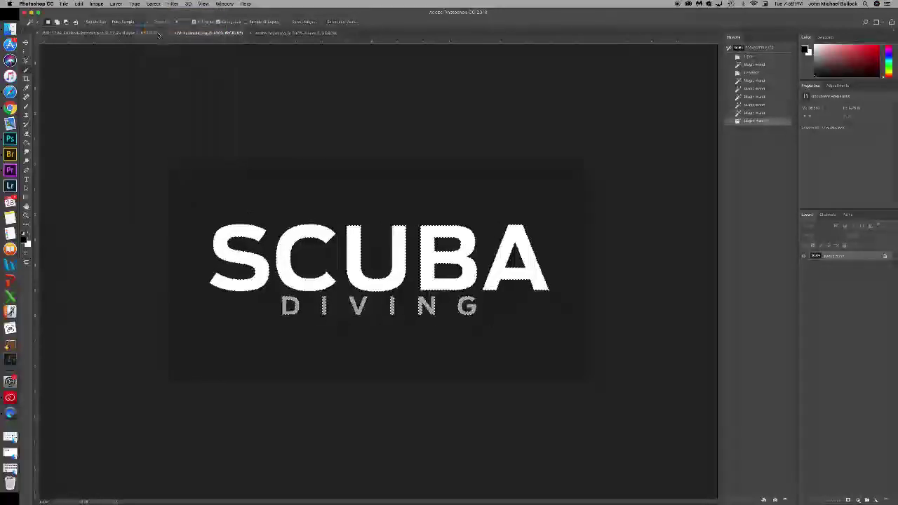
- Copy the selected white SCUBA DIVING lettering onto the diver photo as a new layer and delete that layer
{"action": "key", "text": "v"}
{"action": "left_click_drag", "start_coordinate": [353, 237], "coordinate": [351, 187]}
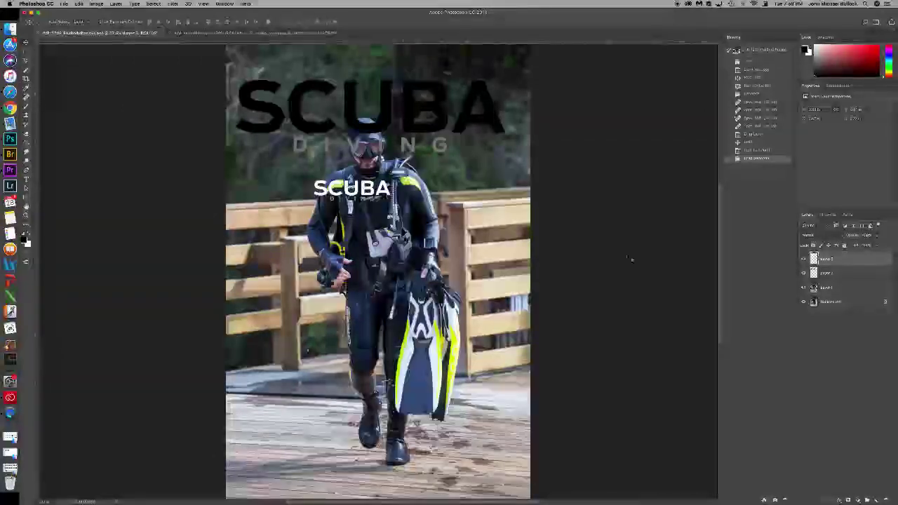
{"action": "left_click_drag", "start_coordinate": [875, 264], "coordinate": [886, 499]}
- Crop the diver photo slightly tighter from its upper-right corner and nudge the black SCUBA DIVING logo
{"action": "key", "text": "c"}
{"action": "left_click_drag", "start_coordinate": [572, 45], "coordinate": [564, 54]}
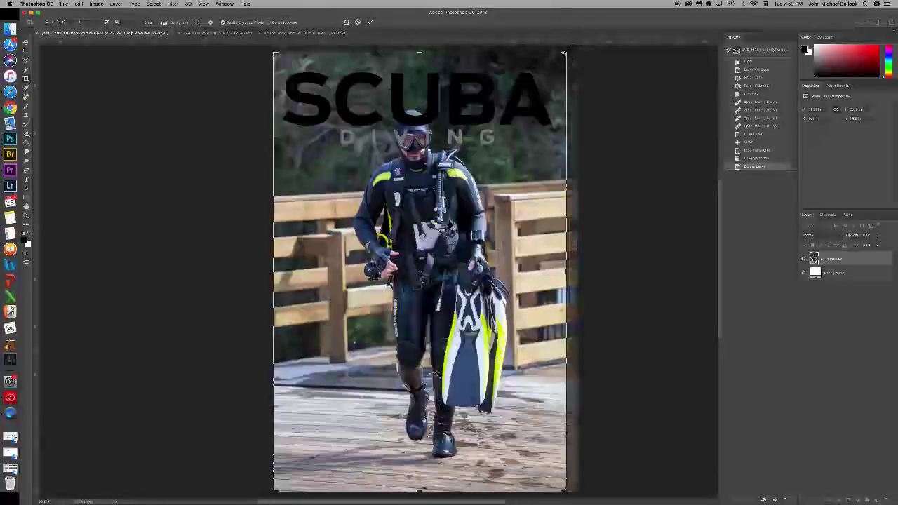
{"action": "key", "text": "Return"}
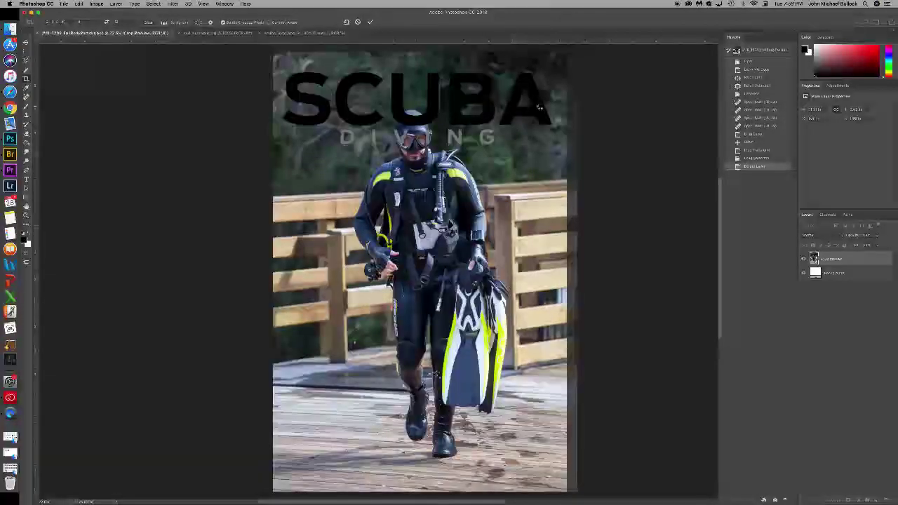
{"action": "key", "text": "v"}
{"action": "left_click_drag", "start_coordinate": [375, 121], "coordinate": [377, 121]}
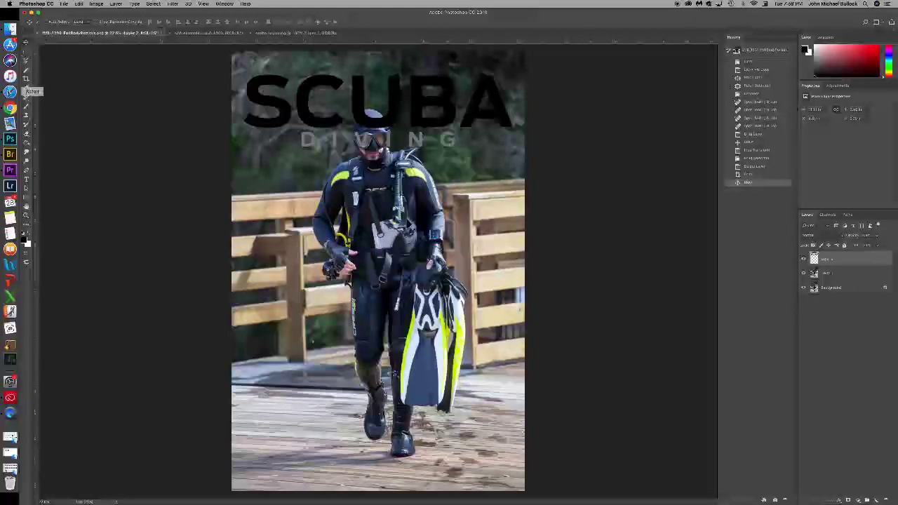
- Switch to Chrome and search Google for "scuba diving magazine logo" in a new tab
{"action": "left_click", "coordinate": [10, 107]}
{"action": "left_click", "coordinate": [454, 35]}
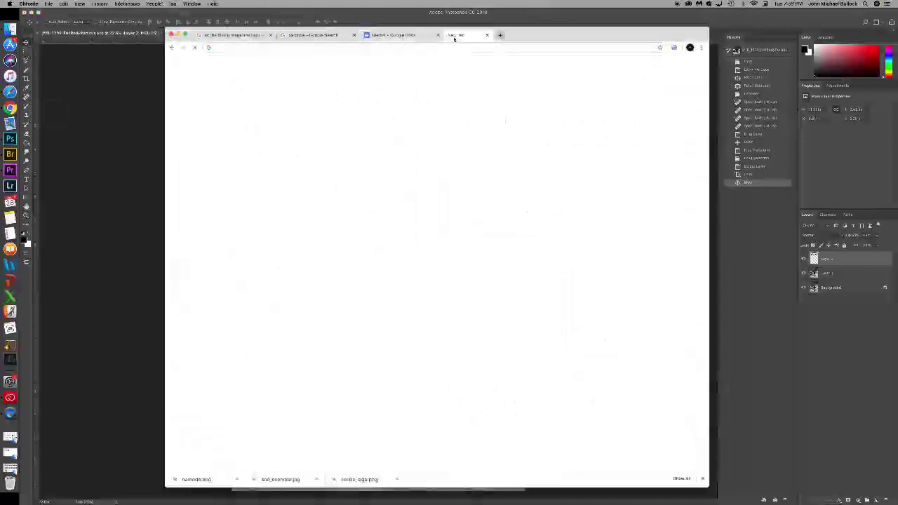
{"action": "type", "text": "scuba"}
{"action": "key", "text": "Return"}
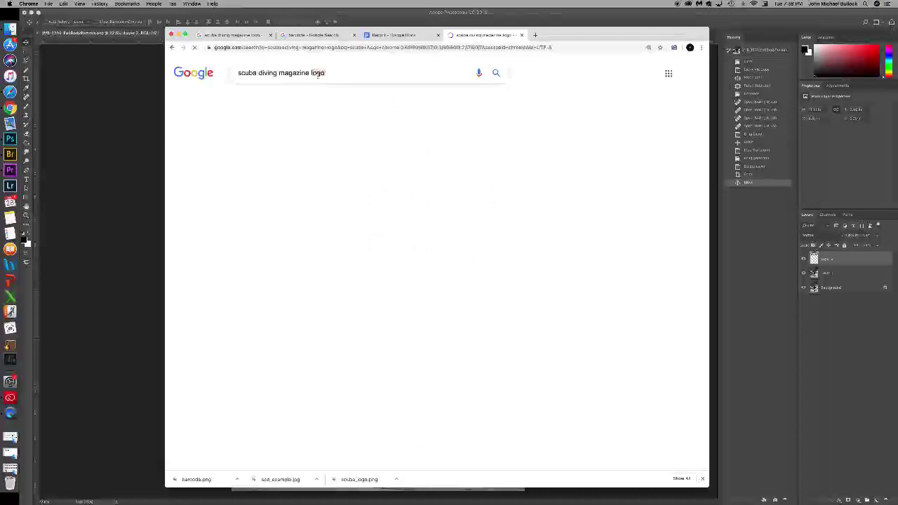
- Search Google Images for "scuba diving magazine cover" to view example covers, and return to Photoshop
{"action": "key", "text": "Return"}
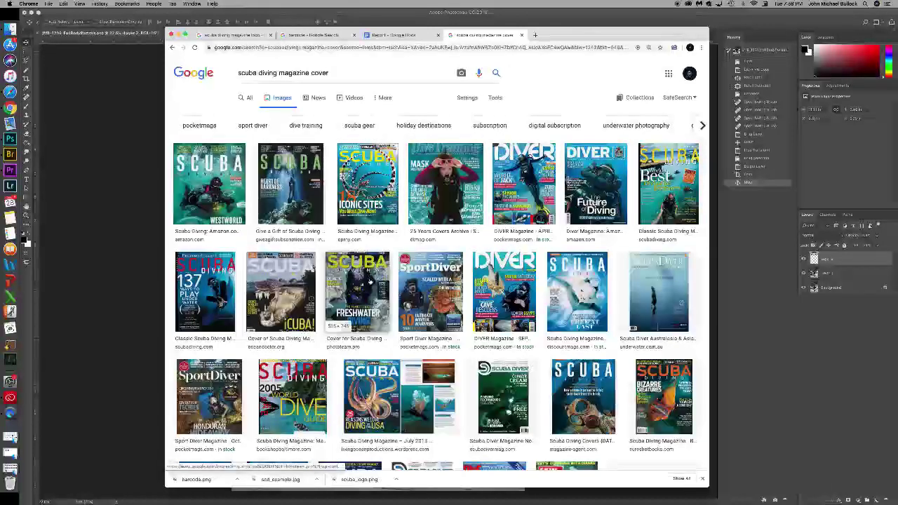
{"action": "left_click", "coordinate": [10, 139]}
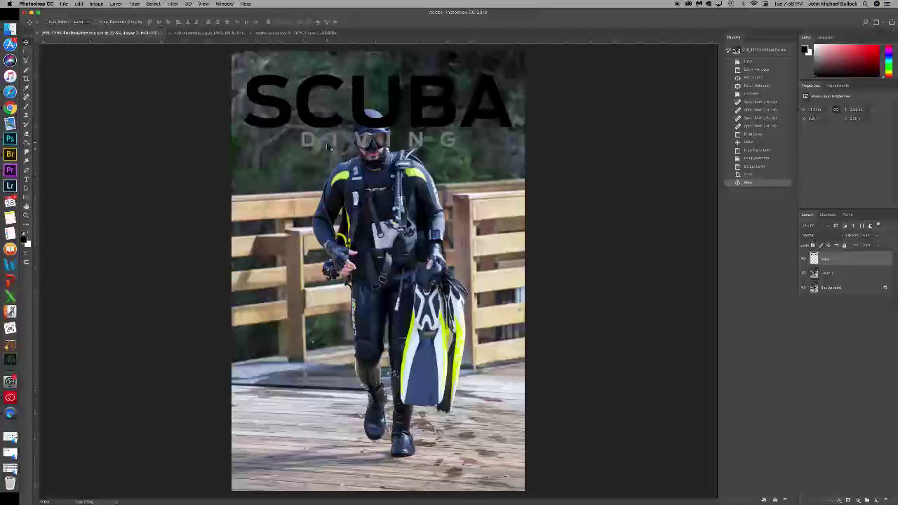
- Select all the gray letters of the word DIVING in the logo layer with the Magic Wand
{"action": "key", "text": "super+equal"}
{"action": "key", "text": "super+equal"}
{"action": "key", "text": "super+equal"}
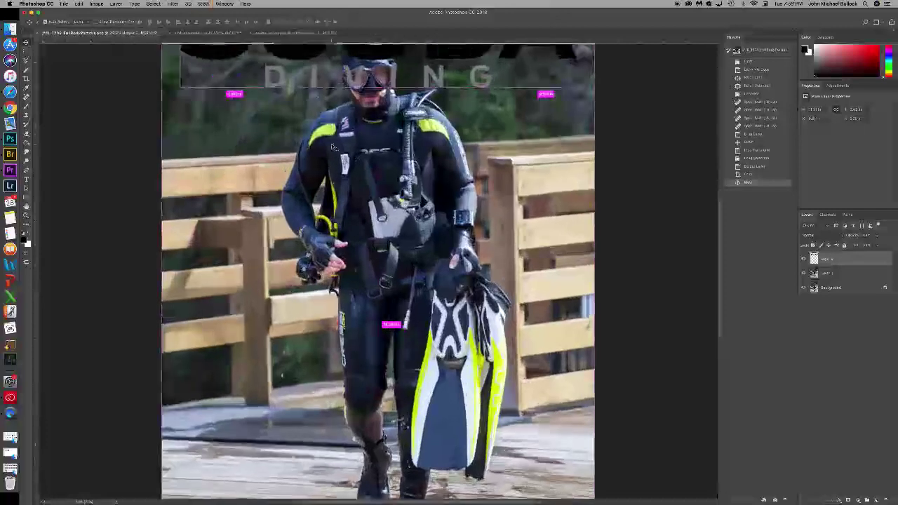
{"action": "scroll", "coordinate": [361, 136], "scroll_direction": "up", "scroll_amount": 5}
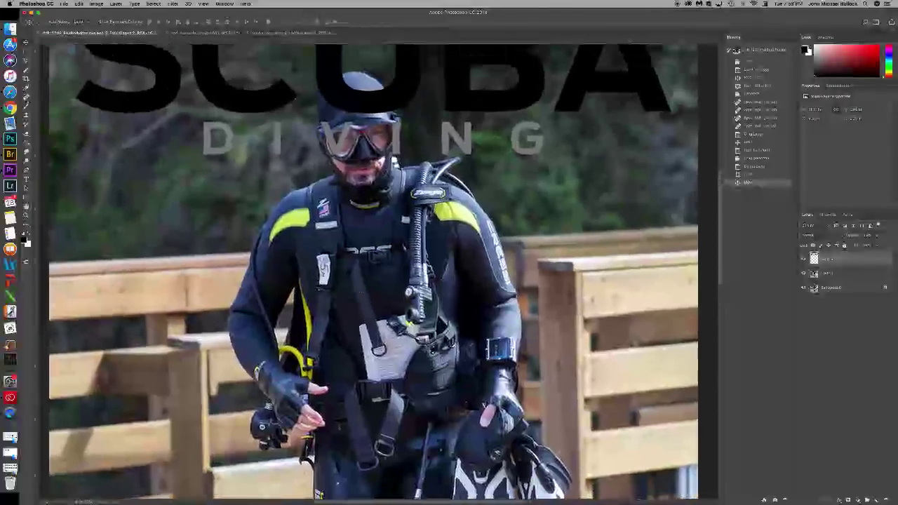
{"action": "left_click", "coordinate": [26, 70]}
{"action": "left_click", "coordinate": [209, 138]}
{"action": "key", "text": "i"}
{"action": "left_click", "coordinate": [278, 143], "text": "shift"}
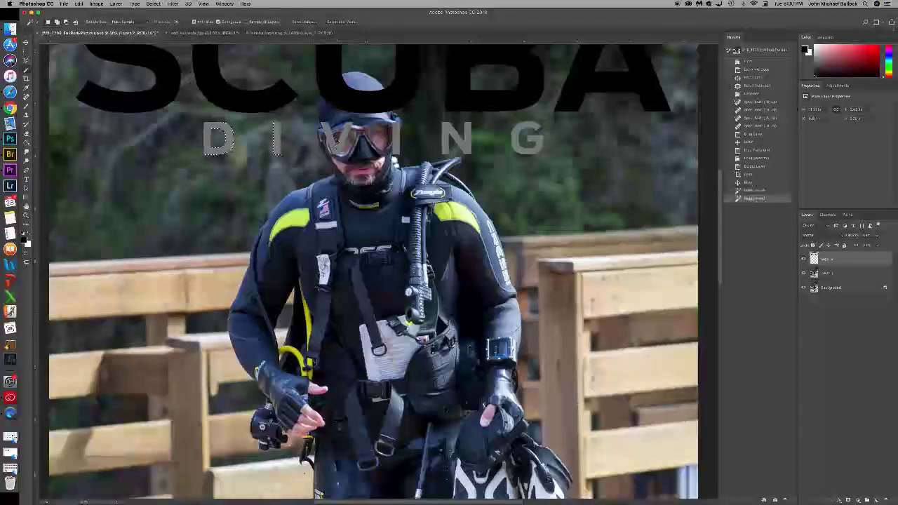
{"action": "left_click", "coordinate": [278, 143], "text": "shift"}
{"action": "left_click", "coordinate": [396, 143], "text": "shift"}
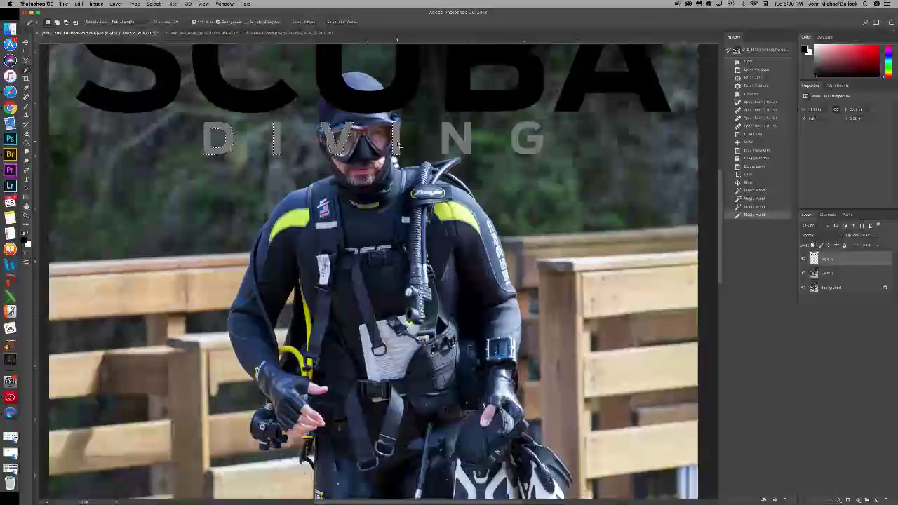
{"action": "left_click", "coordinate": [456, 140], "text": "shift"}
{"action": "left_click", "coordinate": [527, 140], "text": "shift"}
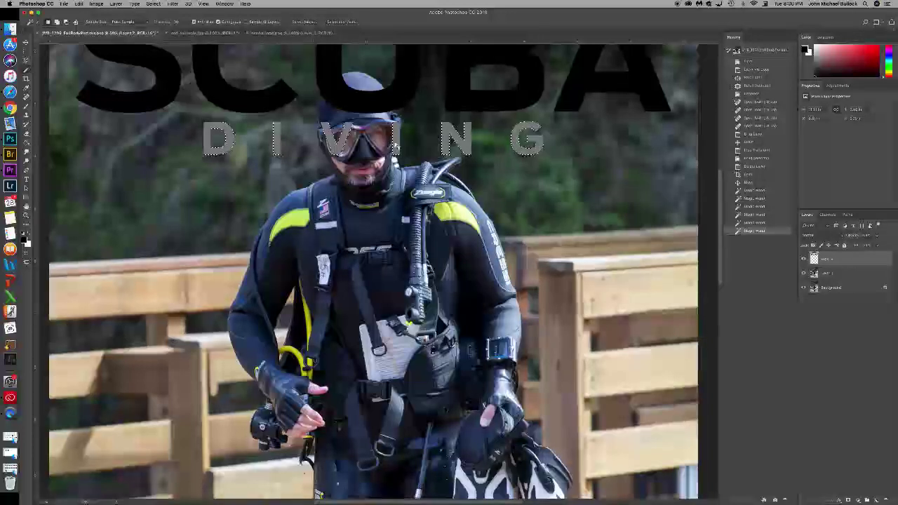
- Cut the selected DIVING letters out of the logo onto their own new layer
{"action": "right_click", "coordinate": [397, 147]}
{"action": "left_click", "coordinate": [421, 274]}
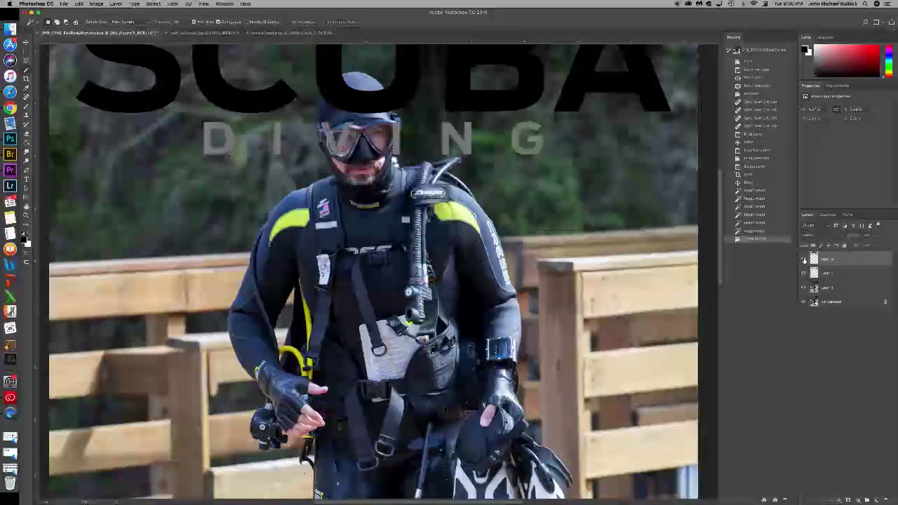
{"action": "key", "text": "ctrl+bracketleft"}
- Open the layer style settings of the DIVING layer and turn on a Color Overlay
{"action": "double_click", "coordinate": [847, 259]}
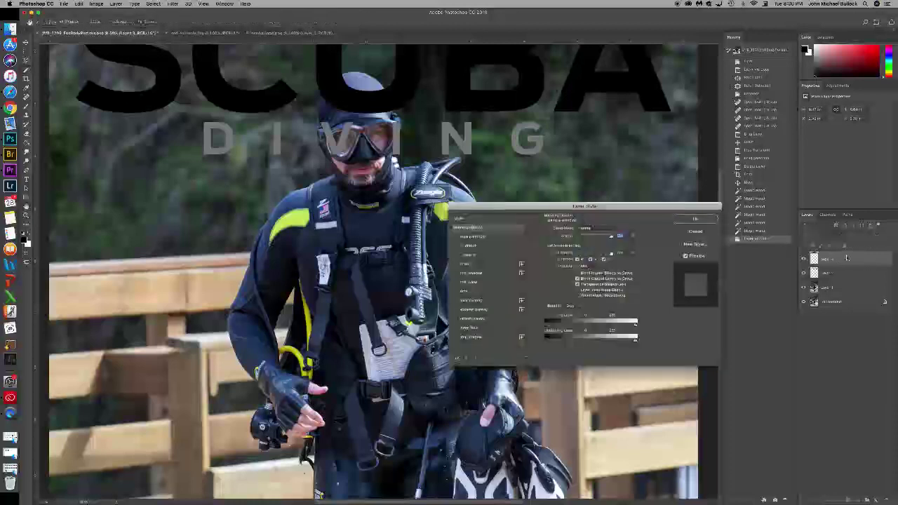
{"action": "left_click_drag", "start_coordinate": [605, 205], "coordinate": [566, 200]}
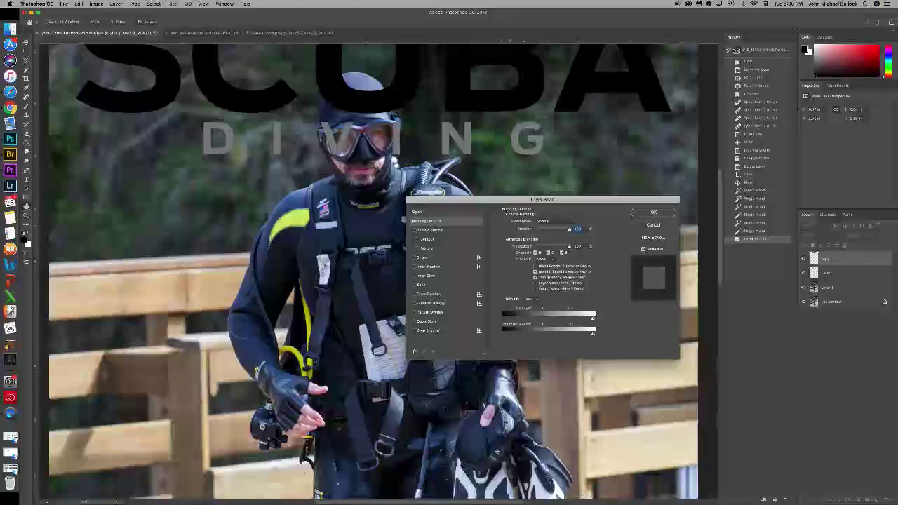
{"action": "left_click_drag", "start_coordinate": [495, 203], "coordinate": [522, 206]}
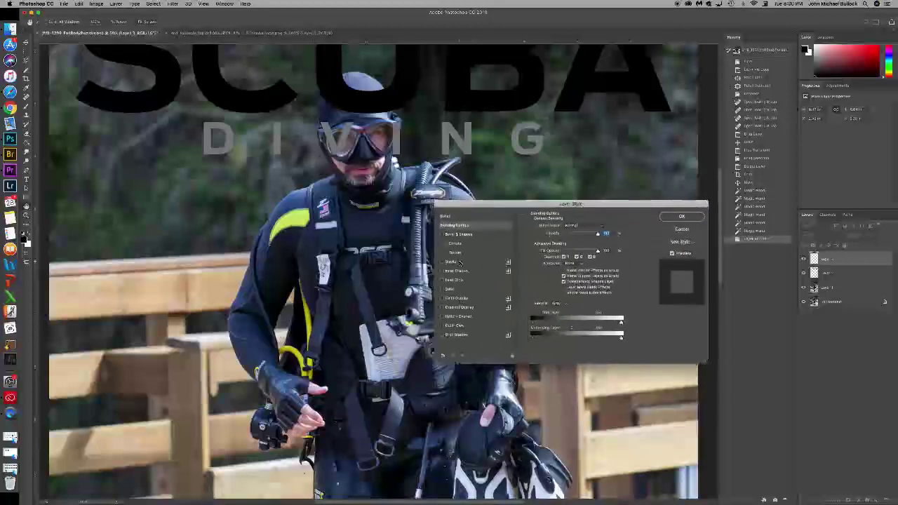
{"action": "left_click", "coordinate": [467, 299]}
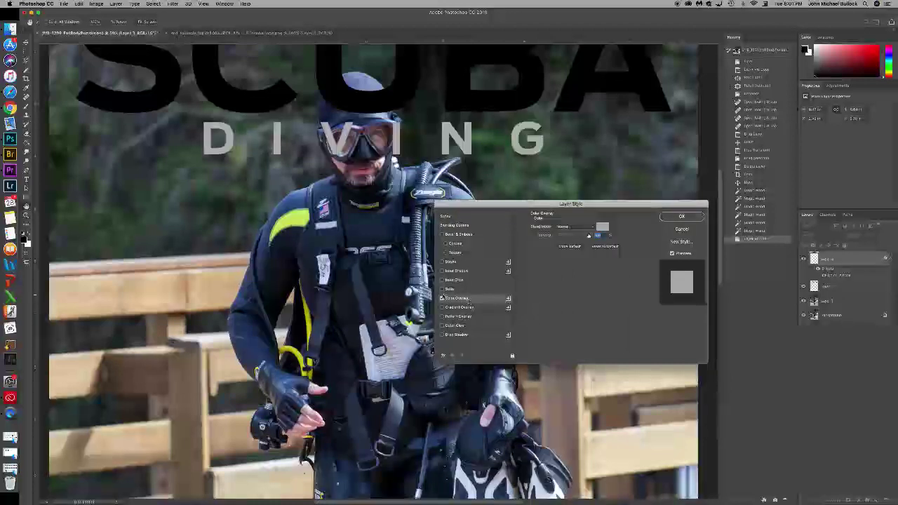
{"action": "left_click", "coordinate": [442, 289]}
{"action": "left_click", "coordinate": [442, 289]}
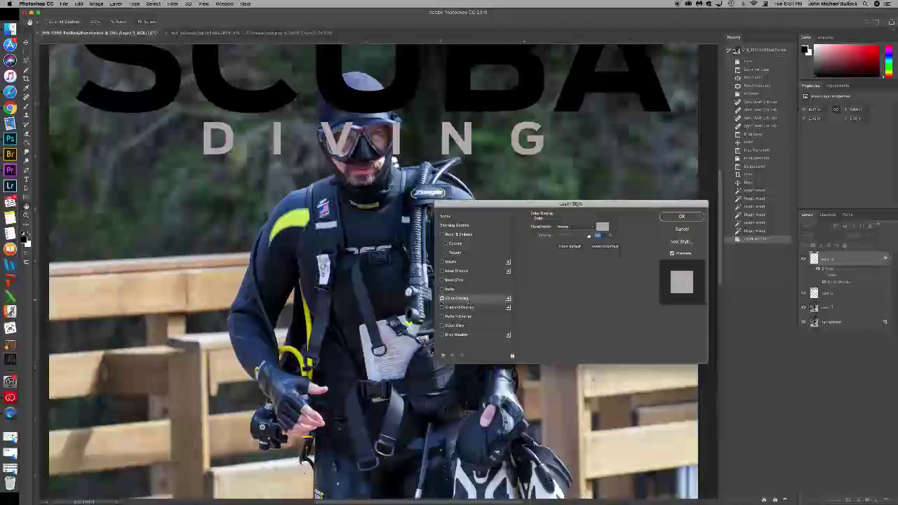
{"action": "left_click", "coordinate": [443, 299]}
{"action": "left_click", "coordinate": [442, 299]}
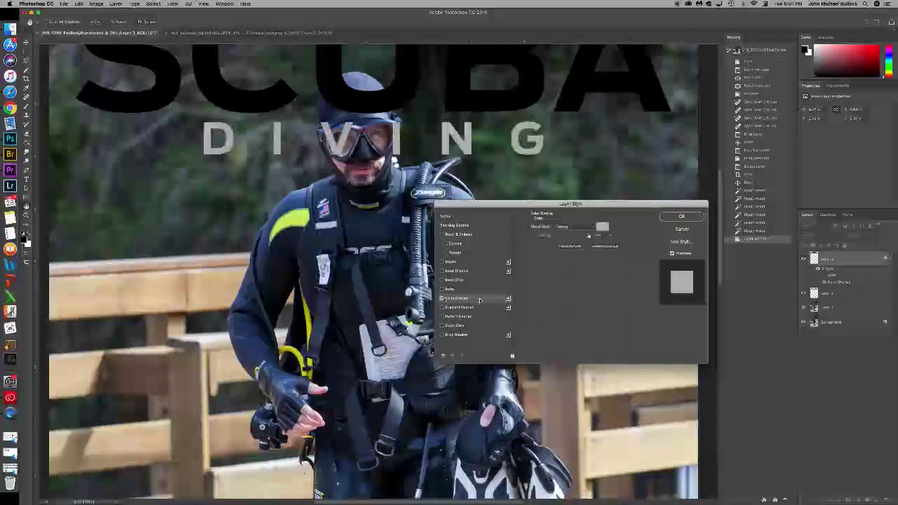
- Set the DIVING overlay color to the bright yellow-green sampled from the diver's fins, apply it, and compare the lettering with and without the effect
{"action": "left_click", "coordinate": [602, 228]}
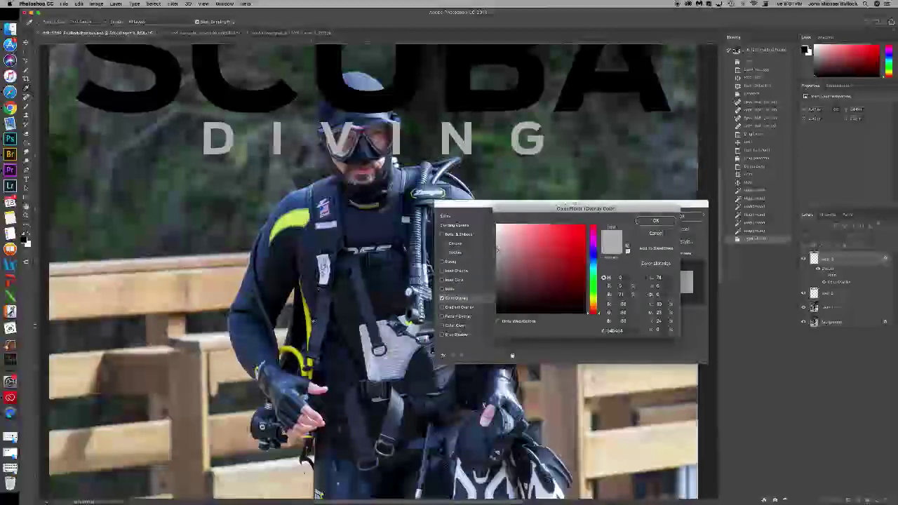
{"action": "left_click", "coordinate": [292, 219]}
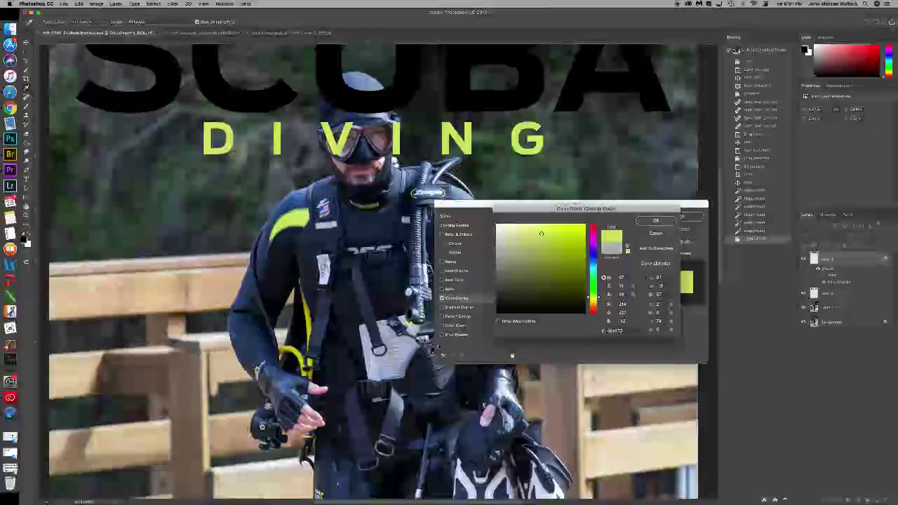
{"action": "scroll", "coordinate": [467, 398], "scroll_direction": "down", "scroll_amount": 10}
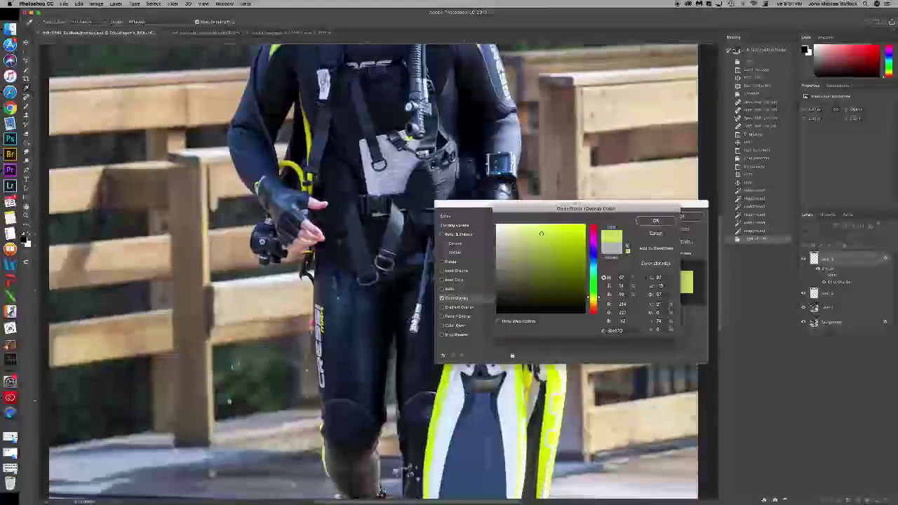
{"action": "left_click", "coordinate": [449, 376]}
{"action": "scroll", "coordinate": [365, 305], "scroll_direction": "up", "scroll_amount": 8}
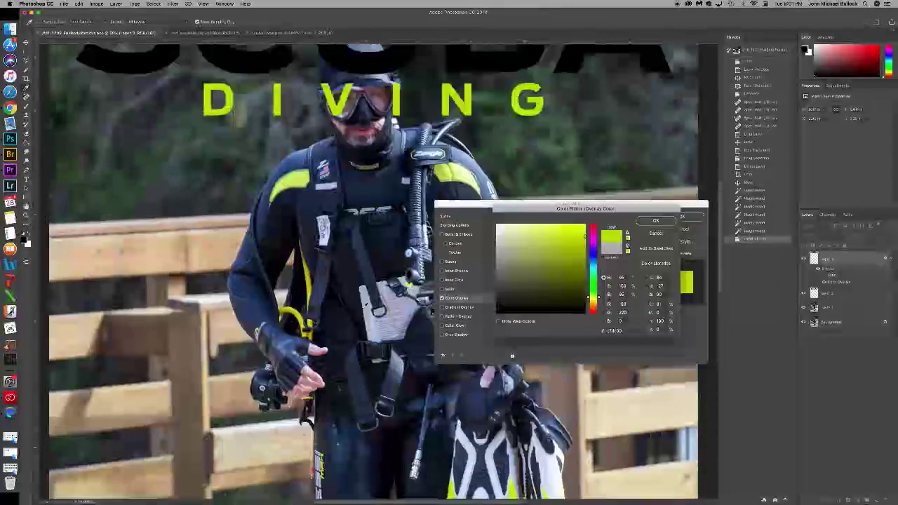
{"action": "left_click", "coordinate": [645, 222]}
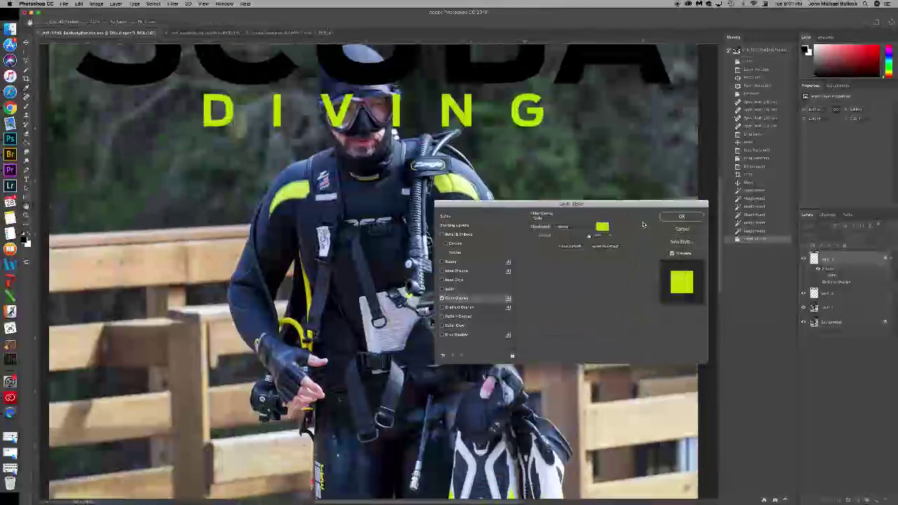
{"action": "left_click", "coordinate": [689, 216]}
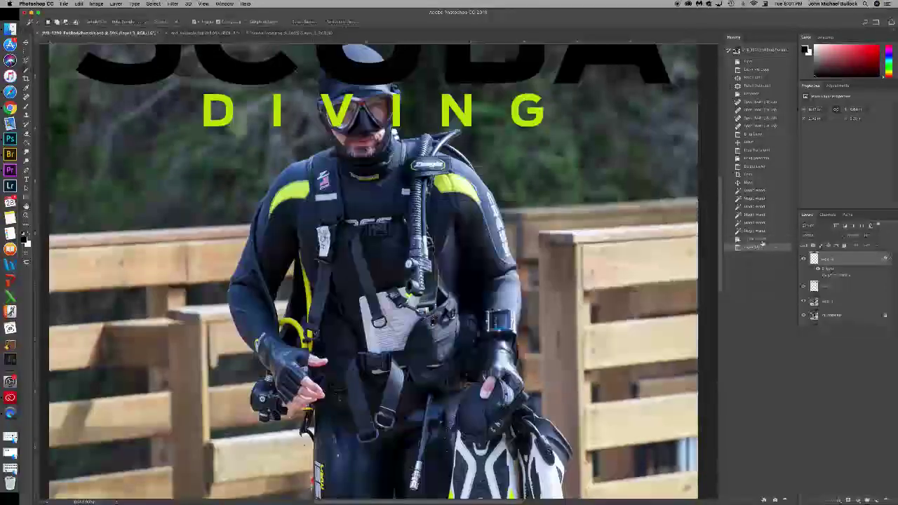
{"action": "left_click", "coordinate": [819, 269]}
{"action": "left_click", "coordinate": [819, 269]}
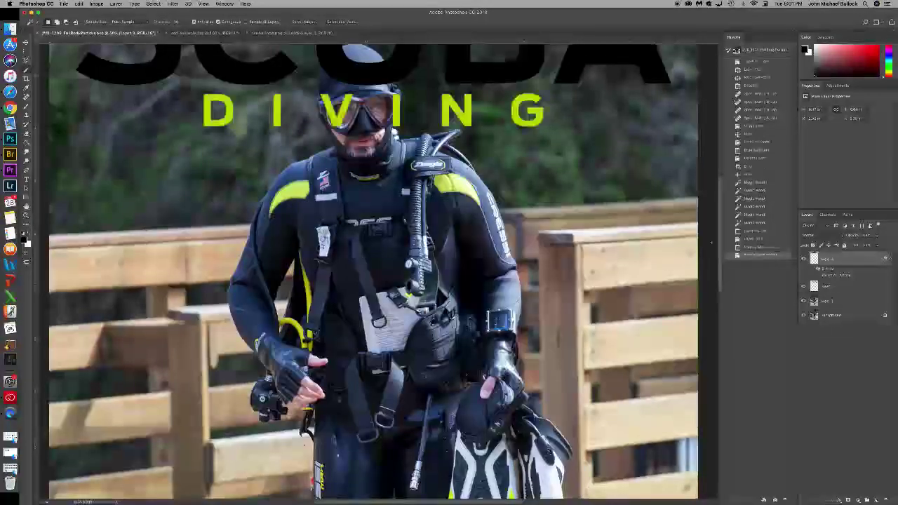
- Add a layer mask to the DIVING layer and paint out the letters covering the diver's face and mask with a Hard Round black brush
{"action": "scroll", "coordinate": [474, 190], "scroll_direction": "up", "scroll_amount": 5}
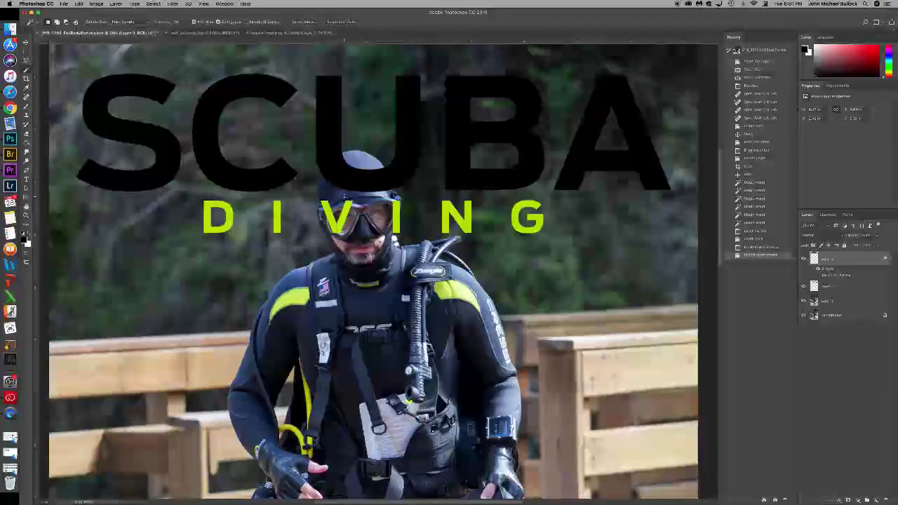
{"action": "left_click", "coordinate": [848, 501]}
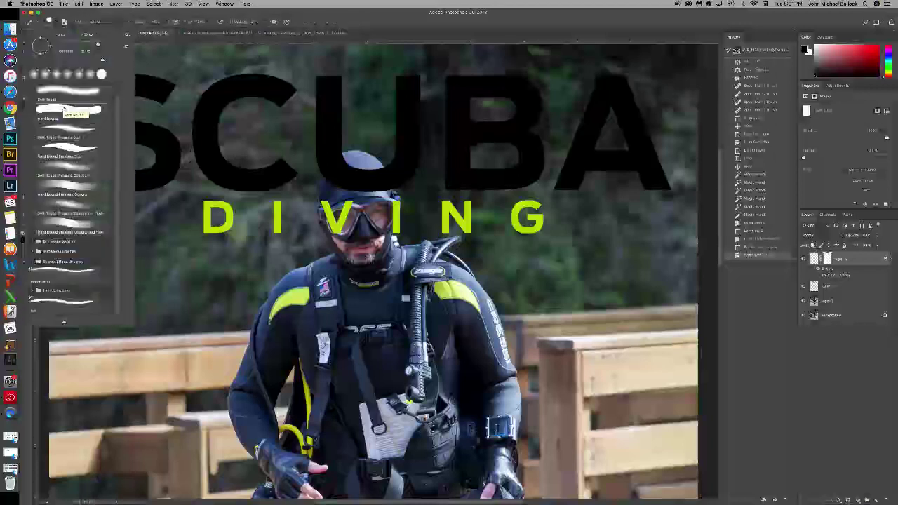
{"action": "left_click", "coordinate": [63, 111]}
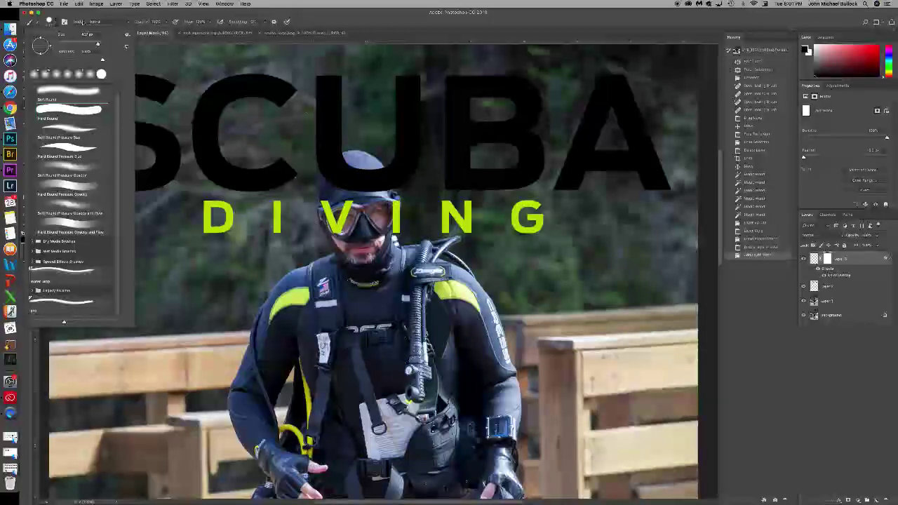
{"action": "left_click", "coordinate": [361, 234]}
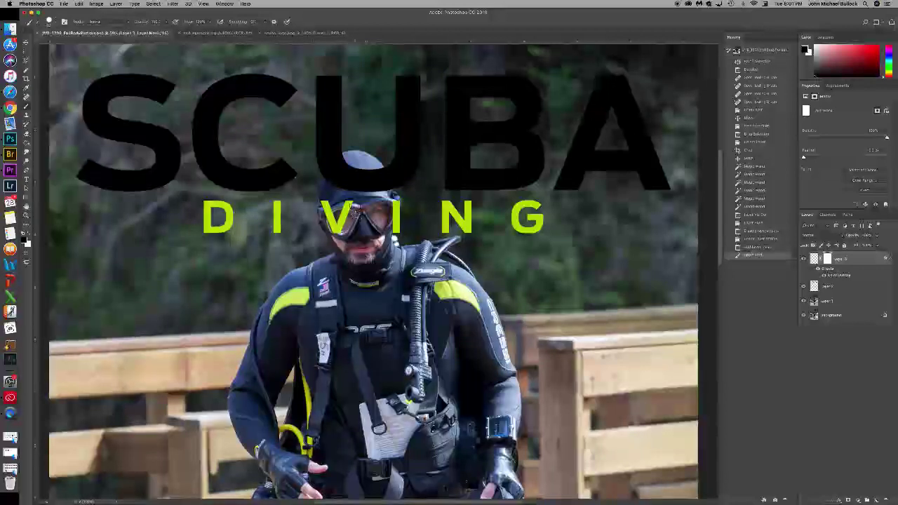
{"action": "mouse_move", "coordinate": [349, 203]}
{"action": "left_mouse_down"}
{"action": "mouse_move", "coordinate": [335, 235]}
{"action": "mouse_move", "coordinate": [331, 210]}
{"action": "left_mouse_up"}
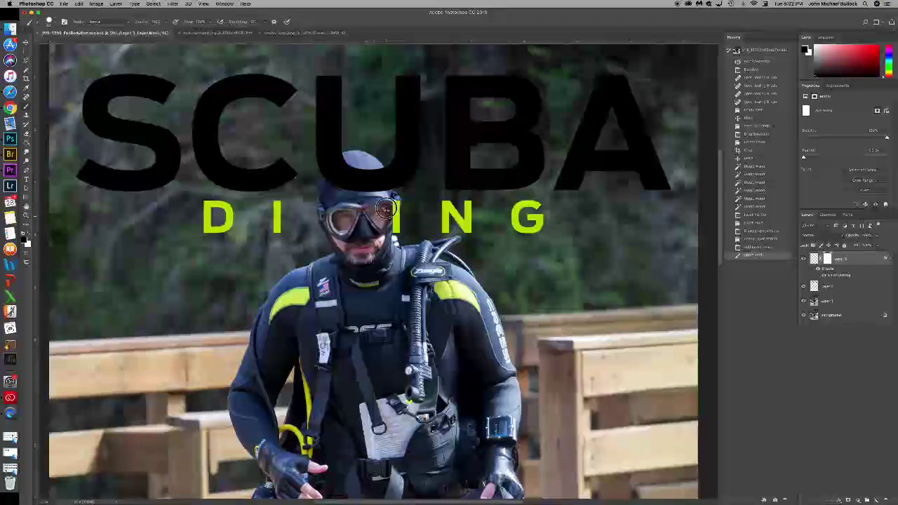
{"action": "mouse_move", "coordinate": [391, 207]}
{"action": "left_mouse_down"}
{"action": "mouse_move", "coordinate": [396, 234]}
{"action": "mouse_move", "coordinate": [397, 206]}
{"action": "left_mouse_up"}
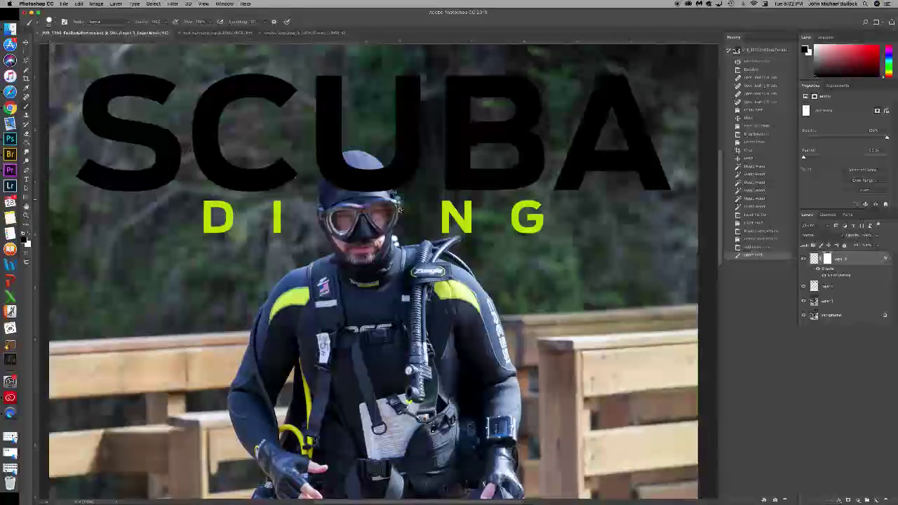
- Restore the lower part of the second I beside the diver's mask by painting white on the DIVING layer mask
{"action": "key", "text": "x"}
{"action": "left_click", "coordinate": [404, 226]}
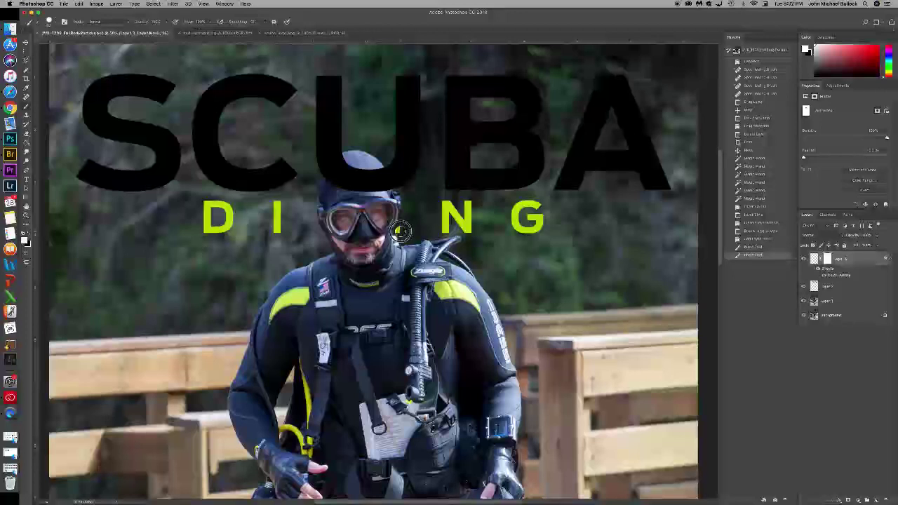
{"action": "left_click_drag", "start_coordinate": [400, 209], "coordinate": [399, 229]}
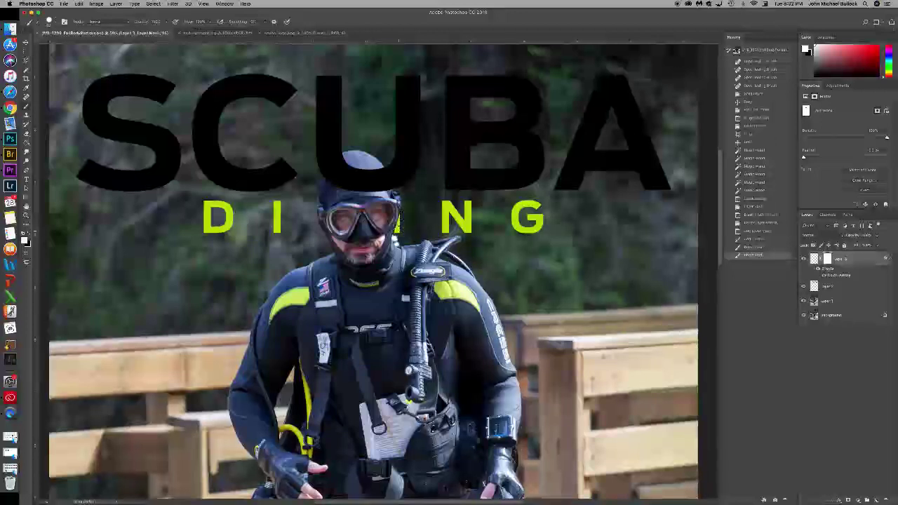
{"action": "left_click", "coordinate": [400, 230]}
{"action": "key", "text": "x"}
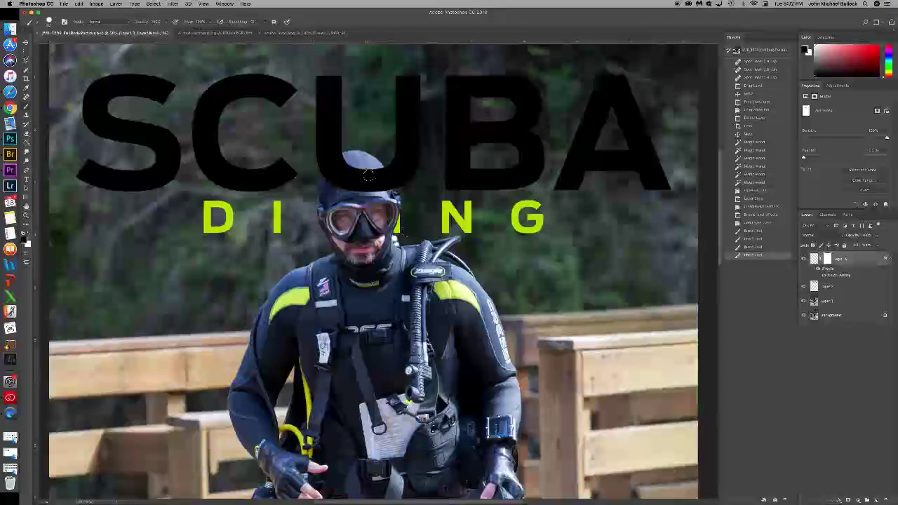
- Add a layer mask to the SCUBA layer and paint out the U over the diver's hood with an enlarged black brush
{"action": "left_click", "coordinate": [365, 171]}
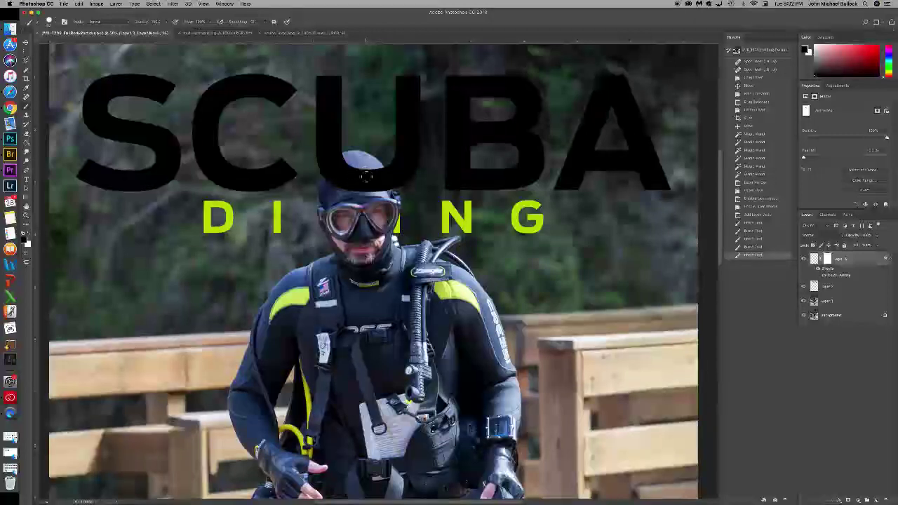
{"action": "left_click", "coordinate": [835, 287]}
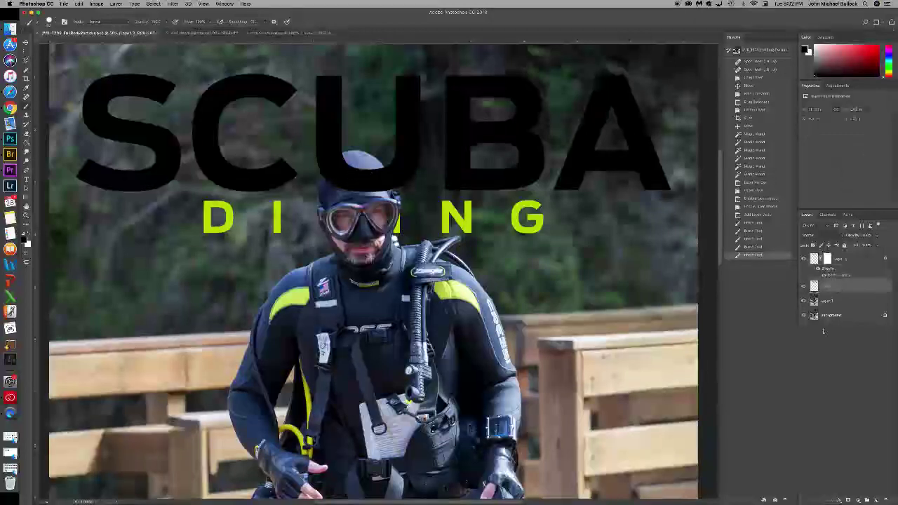
{"action": "left_click", "coordinate": [848, 500]}
{"action": "key", "text": "bracketright"}
{"action": "key", "text": "bracketright"}
{"action": "key", "text": "bracketright"}
{"action": "key", "text": "bracketright"}
{"action": "key", "text": "bracketright"}
{"action": "mouse_move", "coordinate": [348, 176]}
{"action": "left_mouse_down"}
{"action": "mouse_move", "coordinate": [331, 185]}
{"action": "mouse_move", "coordinate": [333, 176]}
{"action": "mouse_move", "coordinate": [342, 182]}
{"action": "mouse_move", "coordinate": [361, 171]}
{"action": "left_mouse_up"}
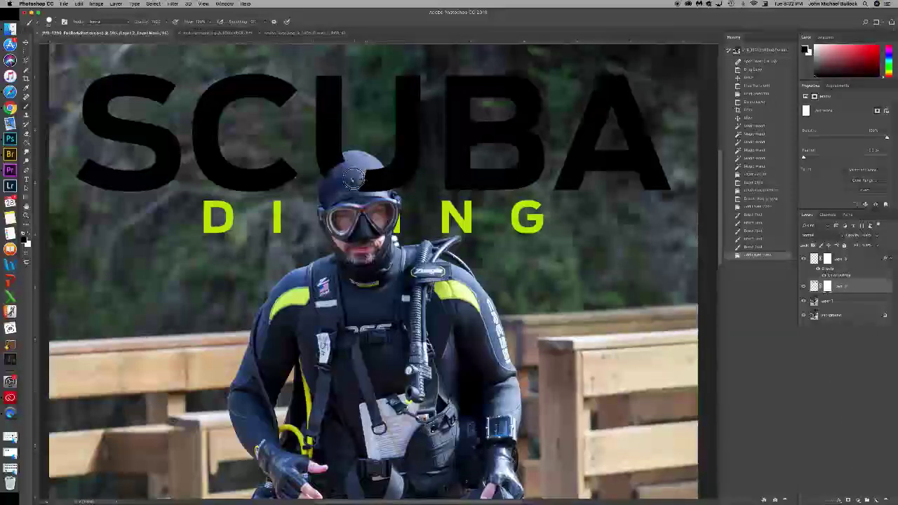
- Mask the U further along the hood's edge, and lower the SCUBA layer's opacity to expose the hood outline beneath the letter
{"action": "scroll", "coordinate": [368, 183], "scroll_direction": "up", "scroll_amount": 6}
{"action": "mouse_move", "coordinate": [441, 270]}
{"action": "left_mouse_down"}
{"action": "mouse_move", "coordinate": [451, 257]}
{"action": "mouse_move", "coordinate": [478, 333]}
{"action": "mouse_move", "coordinate": [461, 283]}
{"action": "left_mouse_up"}
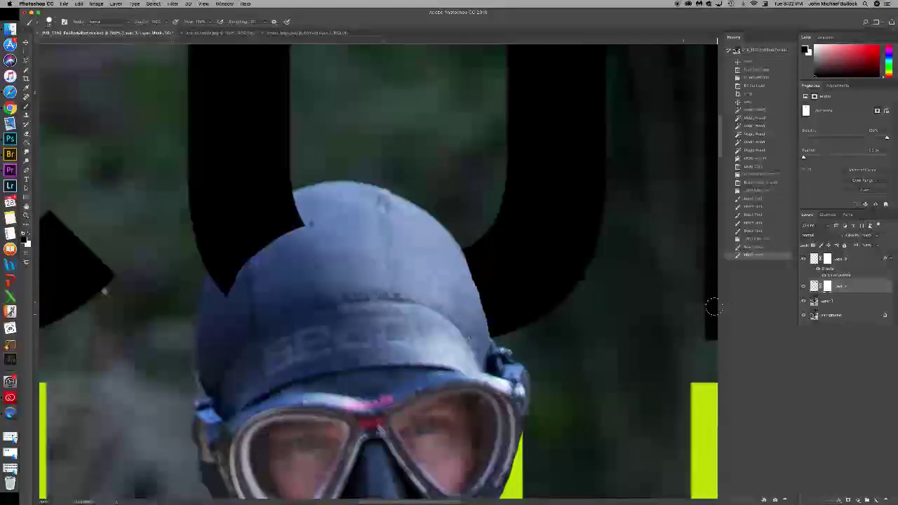
{"action": "left_click", "coordinate": [876, 236]}
{"action": "left_click_drag", "start_coordinate": [870, 243], "coordinate": [860, 245]}
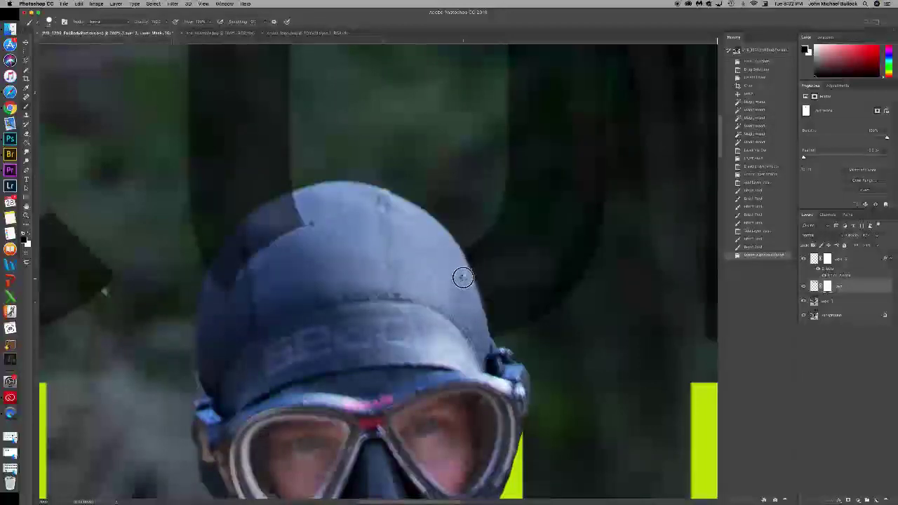
- Finish masking the U along the diver's hood edge on the SCUBA layer, and restore the layer to full opacity
{"action": "mouse_move", "coordinate": [473, 303]}
{"action": "left_mouse_down"}
{"action": "mouse_move", "coordinate": [477, 315]}
{"action": "mouse_move", "coordinate": [459, 270]}
{"action": "left_mouse_up"}
{"action": "mouse_move", "coordinate": [308, 223]}
{"action": "left_mouse_down"}
{"action": "mouse_move", "coordinate": [290, 203]}
{"action": "mouse_move", "coordinate": [267, 216]}
{"action": "mouse_move", "coordinate": [221, 287]}
{"action": "mouse_move", "coordinate": [269, 230]}
{"action": "mouse_move", "coordinate": [260, 217]}
{"action": "mouse_move", "coordinate": [216, 278]}
{"action": "mouse_move", "coordinate": [240, 213]}
{"action": "left_mouse_up"}
{"action": "key", "text": "x"}
{"action": "scroll", "coordinate": [251, 210], "scroll_direction": "up", "scroll_amount": 1}
{"action": "key", "text": "bracketright"}
{"action": "key", "text": "bracketleft"}
{"action": "key", "text": "bracketleft"}
{"action": "key", "text": "bracketleft"}
{"action": "key", "text": "super+0"}
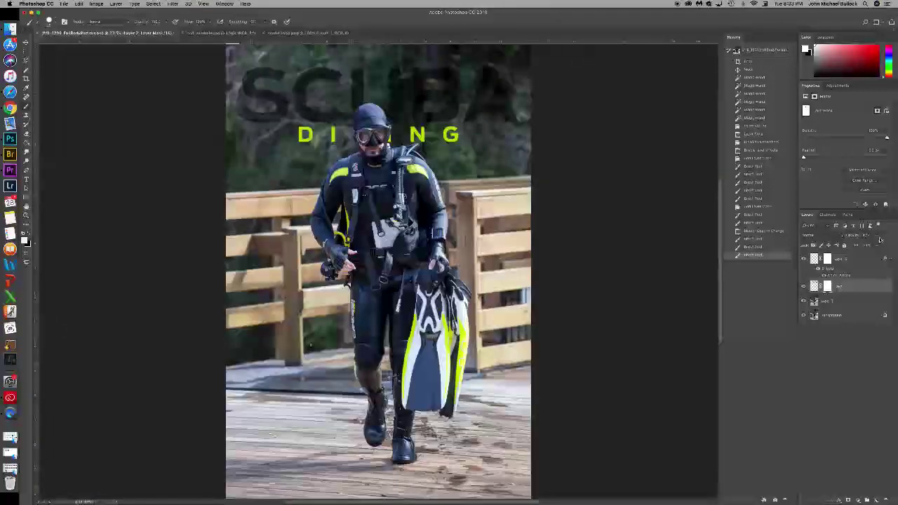
{"action": "left_click_drag", "start_coordinate": [878, 247], "coordinate": [895, 244]}
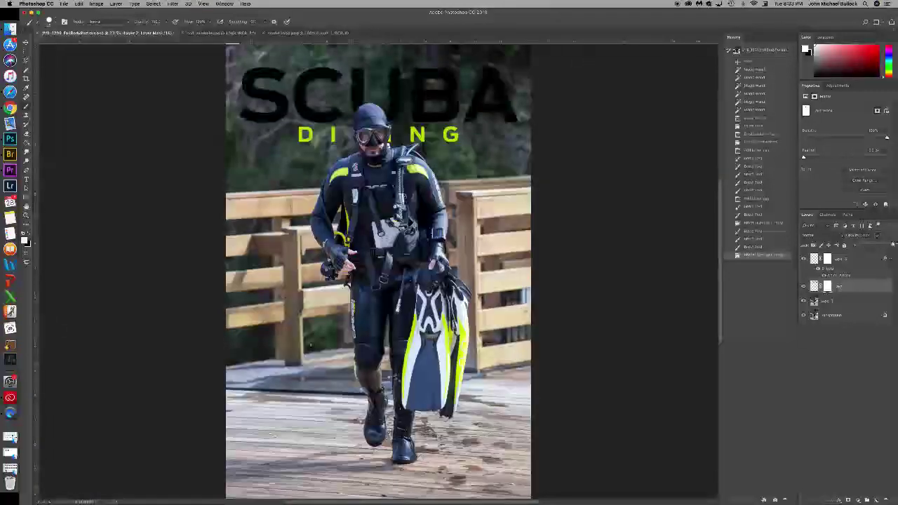
{"action": "key", "text": "super+alt+shift+e"}
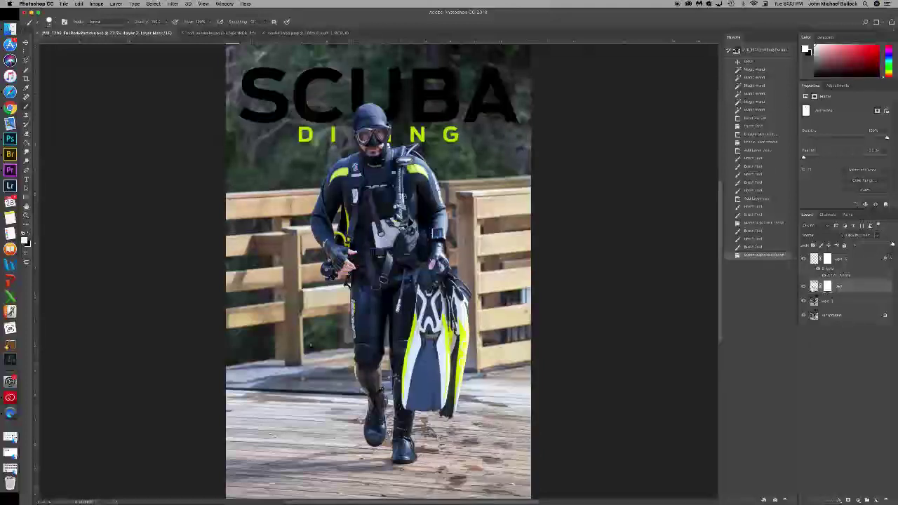
- Apply a white Color Overlay to the SCUBA layer
{"action": "double_click", "coordinate": [864, 289]}
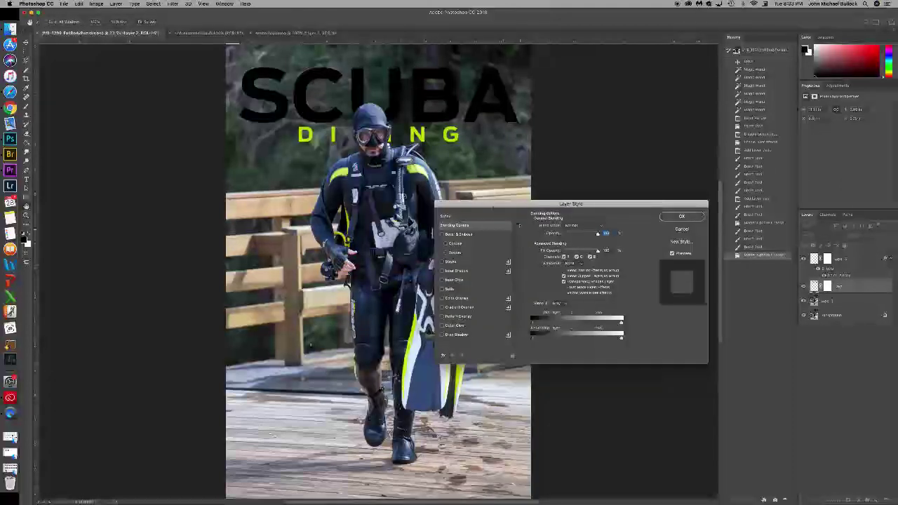
{"action": "left_click", "coordinate": [461, 300]}
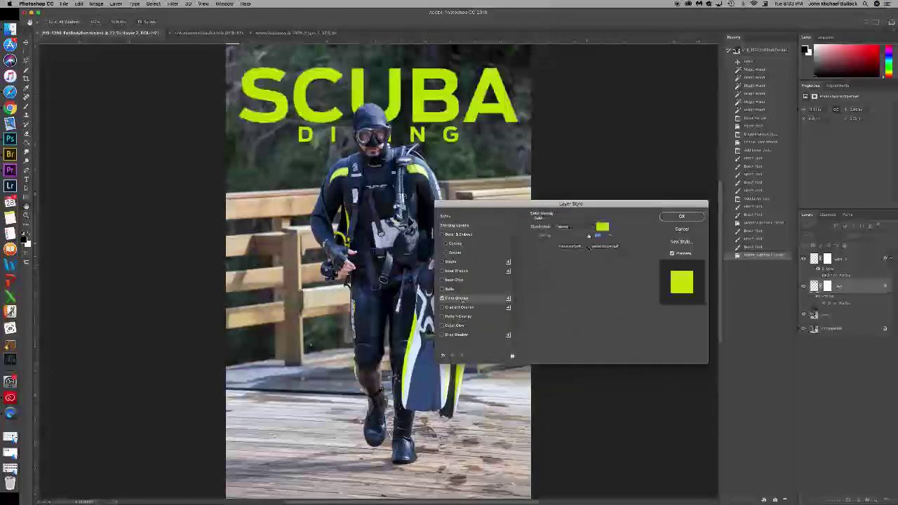
{"action": "left_click", "coordinate": [601, 227]}
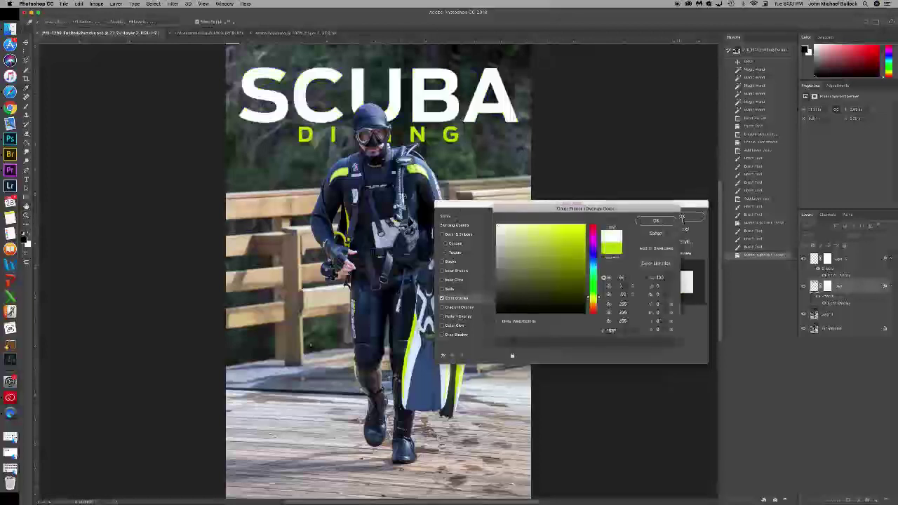
{"action": "left_click", "coordinate": [652, 222]}
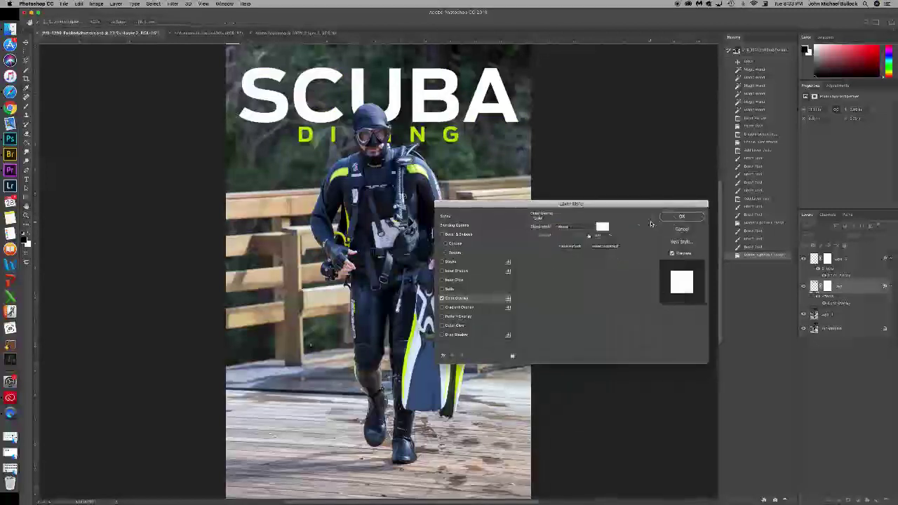
{"action": "left_click", "coordinate": [666, 218]}
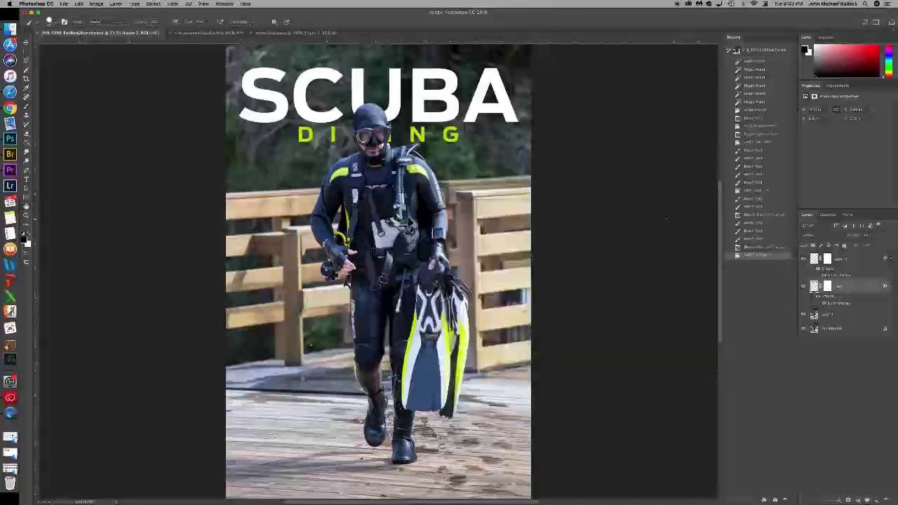
{"action": "key", "text": "b"}
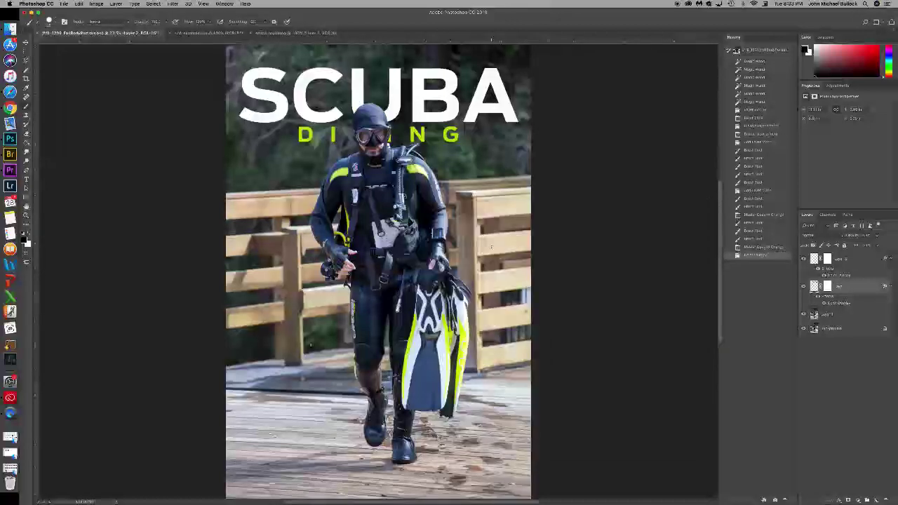
- Switch to Chrome and search Google Images for "scuba diving magazine scubalab"
{"action": "left_click", "coordinate": [10, 107]}
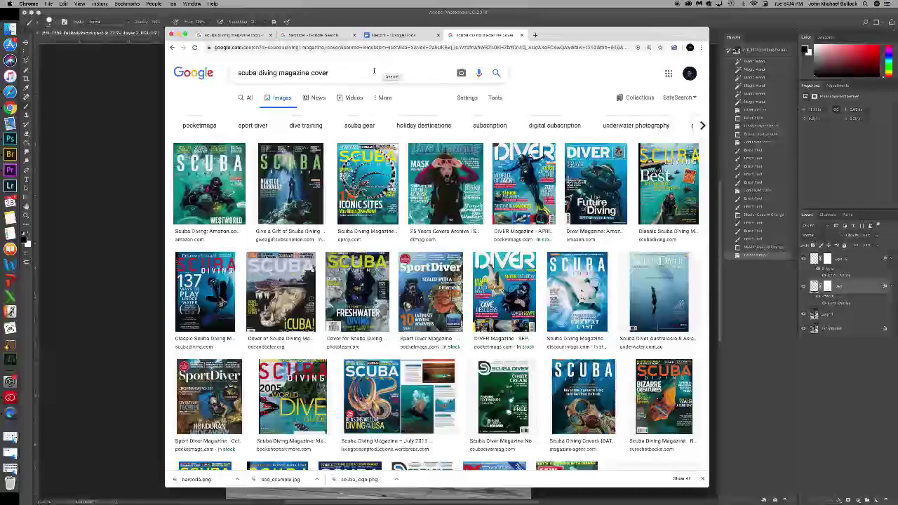
{"action": "double_click", "coordinate": [312, 72]}
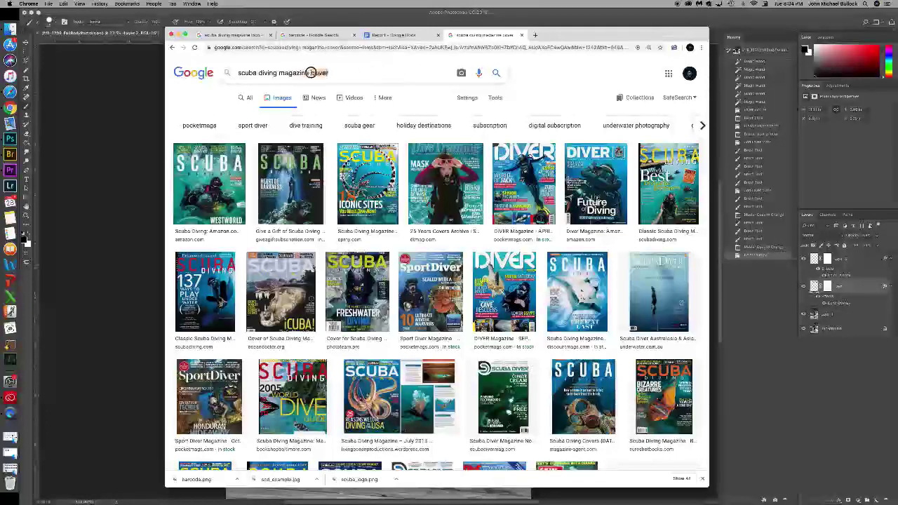
{"action": "type", "text": "sc"}
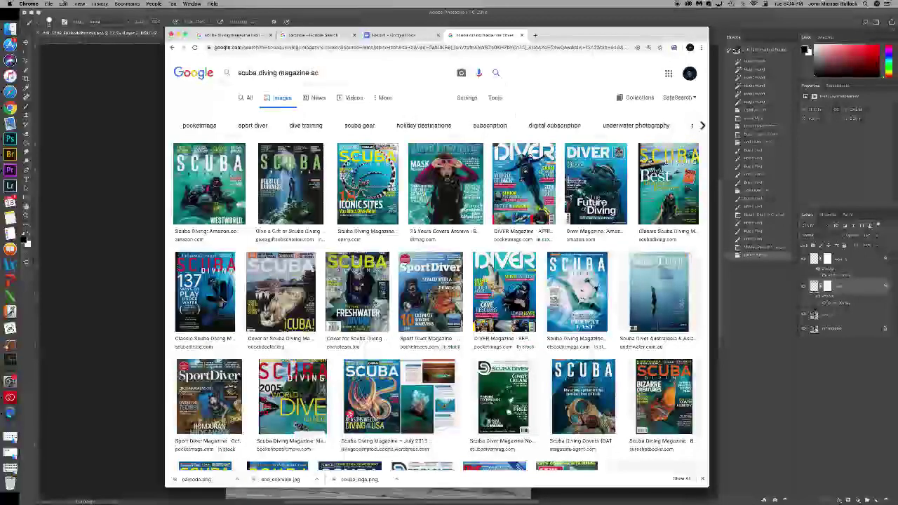
{"action": "type", "text": "ubalab"}
{"action": "key", "text": "Return"}
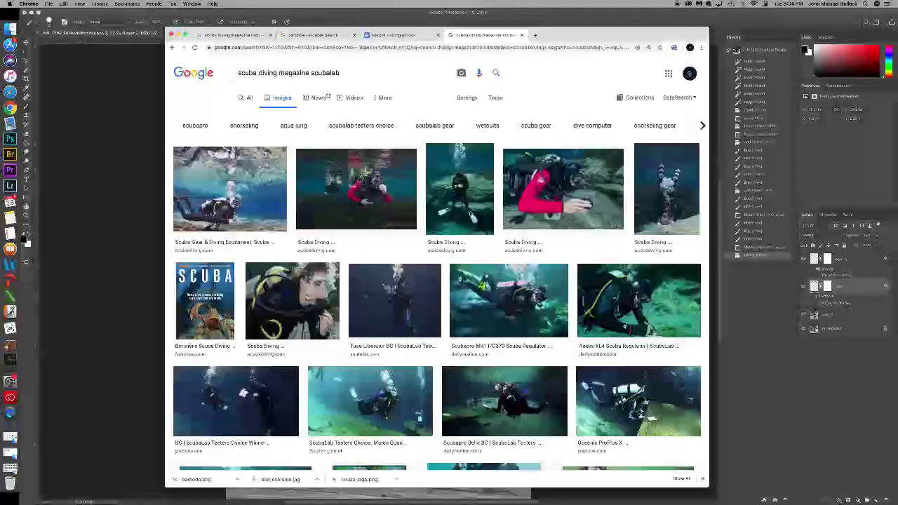
{"action": "scroll", "coordinate": [424, 153], "scroll_direction": "down", "scroll_amount": 3}
{"action": "scroll", "coordinate": [424, 153], "scroll_direction": "up", "scroll_amount": 3}
- Refine the image search to "scubalab logo"
{"action": "left_click", "coordinate": [377, 75]}
{"action": "type", "text": "logo"}
{"action": "key", "text": "Return"}
{"action": "left_click_drag", "start_coordinate": [311, 75], "coordinate": [238, 75]}
{"action": "key", "text": "BackSpace"}
{"action": "key", "text": "Return"}
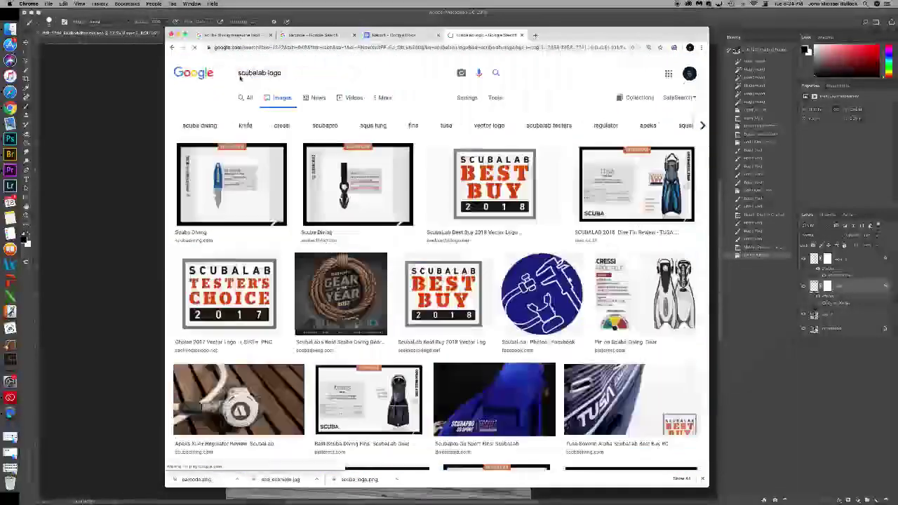
- Find the black-and-white 60:SECOND SCUBALAB logo in the image results and save it to the computer
{"action": "scroll", "coordinate": [492, 157], "scroll_direction": "down", "scroll_amount": 10}
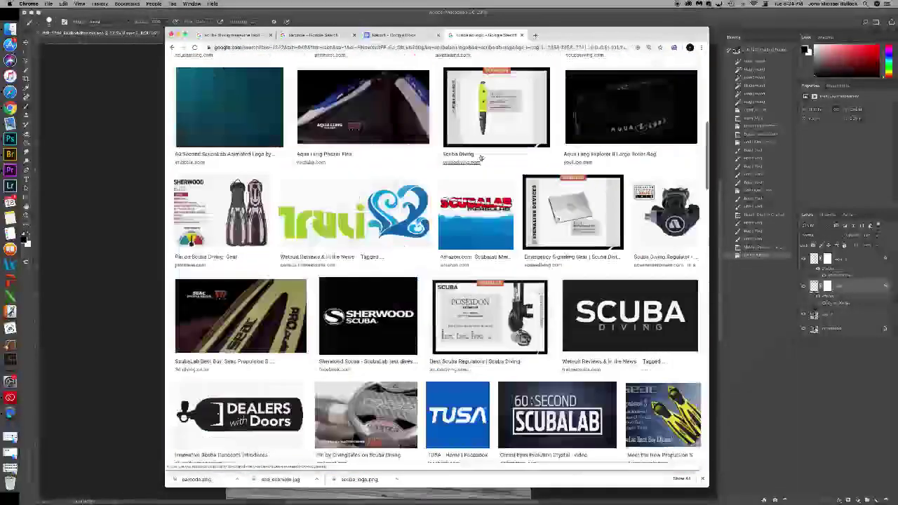
{"action": "scroll", "coordinate": [493, 157], "scroll_direction": "down", "scroll_amount": 8}
{"action": "left_click", "coordinate": [492, 204]}
{"action": "right_click", "coordinate": [550, 143]}
{"action": "left_click", "coordinate": [576, 195]}
{"action": "left_click", "coordinate": [565, 226]}
- Switch back to Photoshop and open the saved 60:SECOND SCUBALAB logo image
{"action": "left_click", "coordinate": [93, 42]}
{"action": "left_click", "coordinate": [64, 5]}
{"action": "left_click", "coordinate": [69, 20]}
{"action": "left_click", "coordinate": [69, 20]}
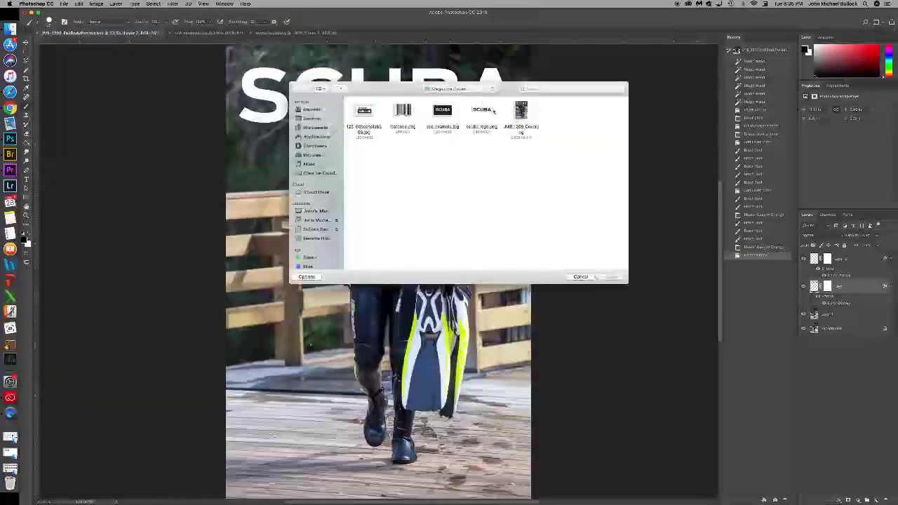
{"action": "double_click", "coordinate": [372, 110]}
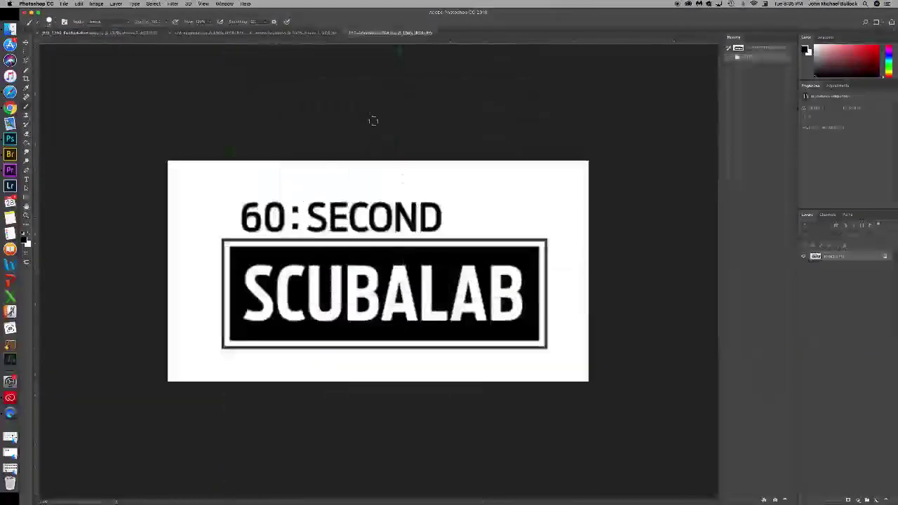
- Select the boxed SCUBALAB part of the logo, move it into the cover document and scale it to sit centred above the SCUBA masthead
{"action": "key", "text": "m"}
{"action": "mouse_move", "coordinate": [221, 239]}
{"action": "left_mouse_down"}
{"action": "mouse_move", "coordinate": [393, 289]}
{"action": "mouse_move", "coordinate": [548, 349]}
{"action": "left_mouse_up"}
{"action": "key", "text": "v"}
{"action": "mouse_move", "coordinate": [429, 271]}
{"action": "left_mouse_down"}
{"action": "mouse_move", "coordinate": [406, 98]}
{"action": "mouse_move", "coordinate": [395, 99]}
{"action": "mouse_move", "coordinate": [385, 54]}
{"action": "mouse_move", "coordinate": [408, 67]}
{"action": "left_mouse_up"}
{"action": "key", "text": "super+t"}
{"action": "scroll", "coordinate": [407, 66], "scroll_direction": "up", "scroll_amount": 3}
{"action": "key", "text": "Return"}
{"action": "key", "text": "t"}
{"action": "left_click", "coordinate": [198, 104]}
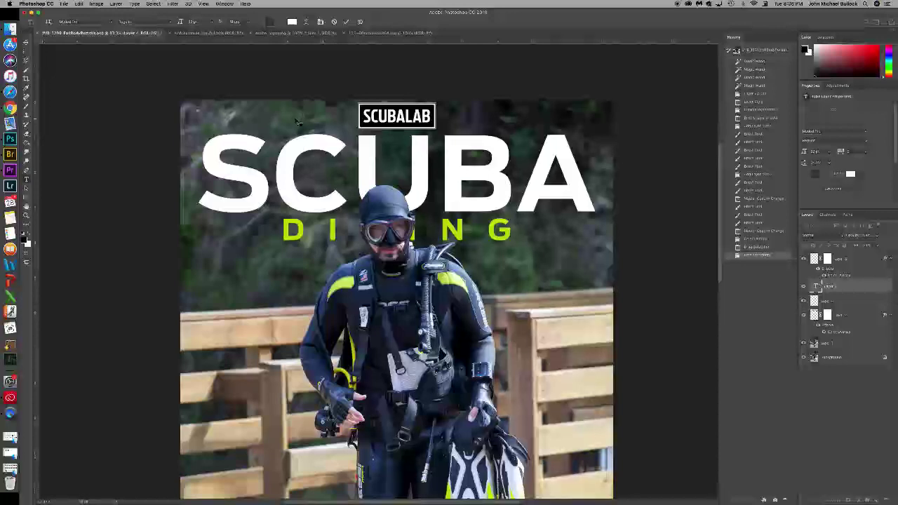
{"action": "type", "text": "Z"}
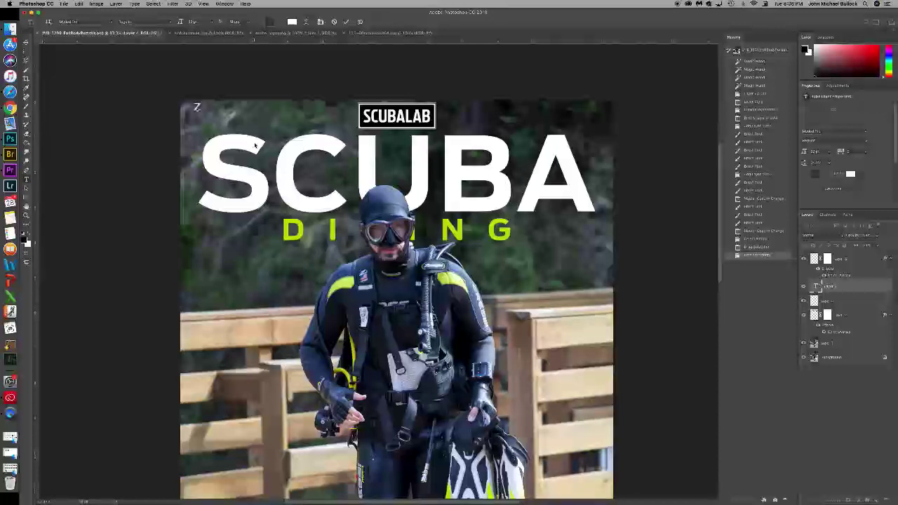
{"action": "key", "text": "Escape"}
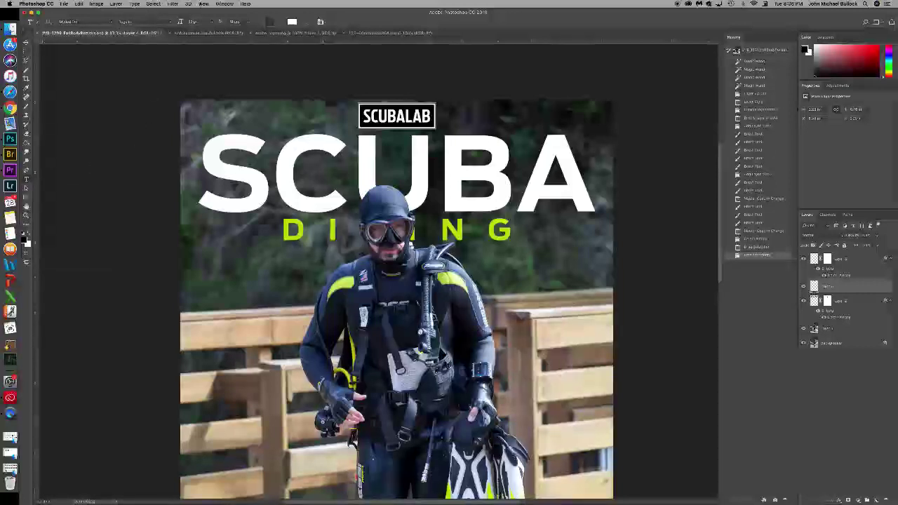
- Show the Character settings and draw a text box in the cover's upper corner, beside the SCUBALAB logo
{"action": "left_click", "coordinate": [225, 4]}
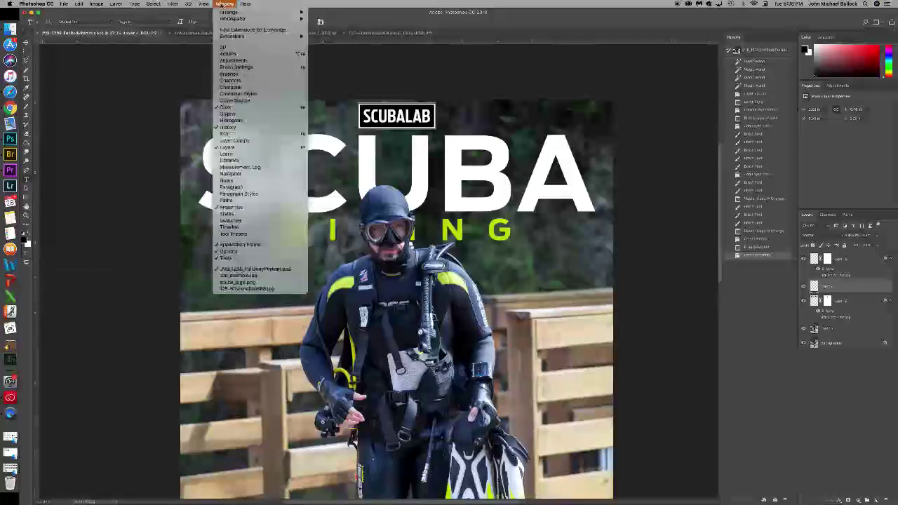
{"action": "left_click", "coordinate": [245, 88]}
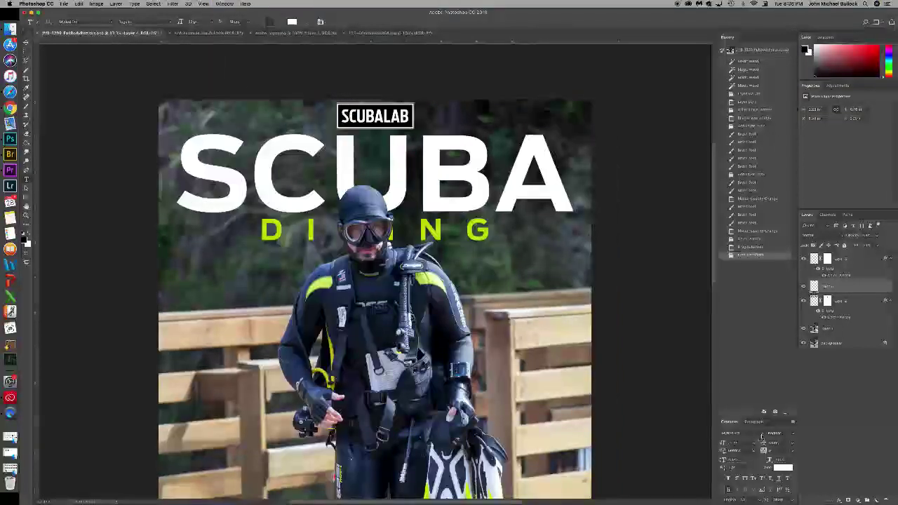
{"action": "scroll", "coordinate": [163, 50], "scroll_direction": "down", "scroll_amount": 3}
{"action": "left_click_drag", "start_coordinate": [163, 50], "coordinate": [328, 73]}
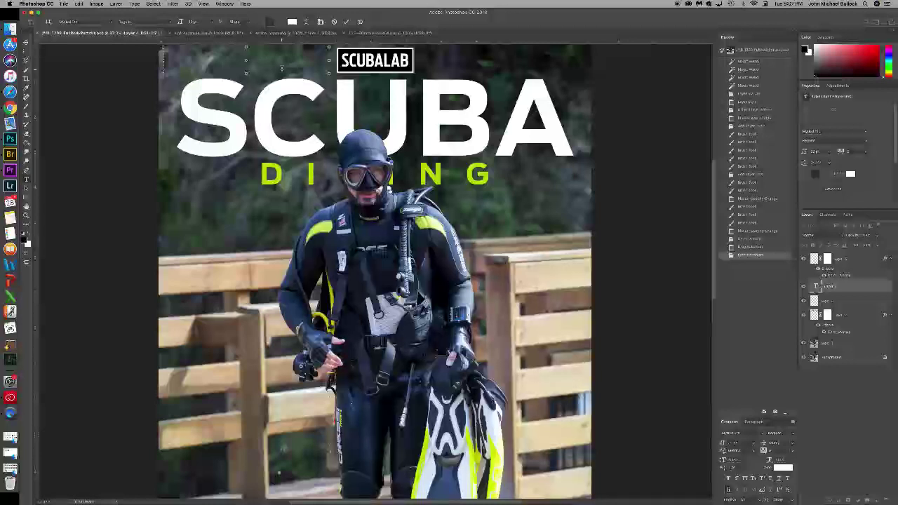
- Enter the headline "THE BEST PRACTICES FOR MAINTAING YOUR DIVE GEAR" in capitals in the text box
{"action": "type", "text": "The"}
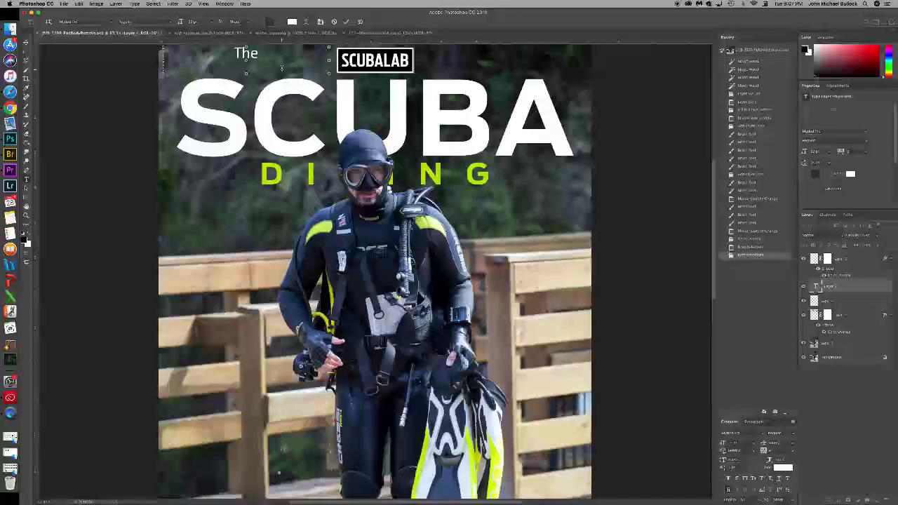
{"action": "type", "text": " B"}
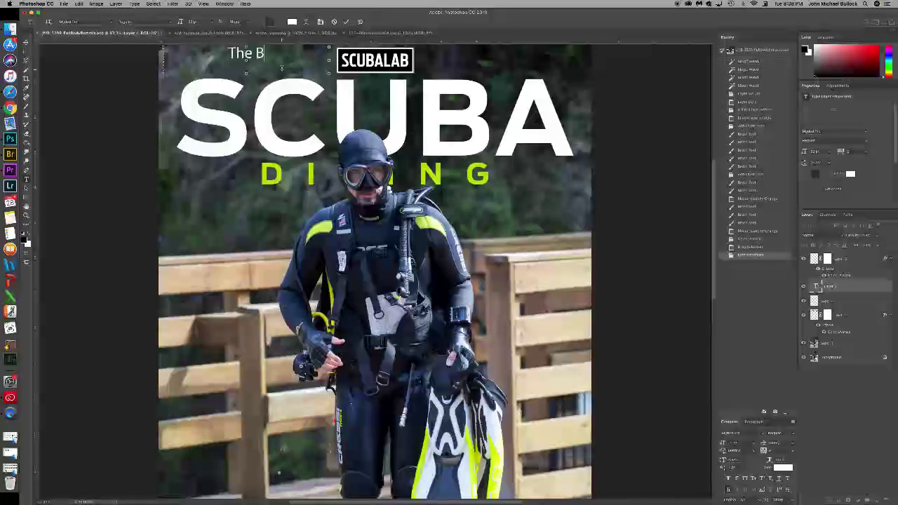
{"action": "key", "text": "BackSpace"}
{"action": "key", "text": "BackSpace"}
{"action": "key", "text": "BackSpace"}
{"action": "key", "text": "BackSpace"}
{"action": "key", "text": "BackSpace"}
{"action": "type", "text": "The Best"}
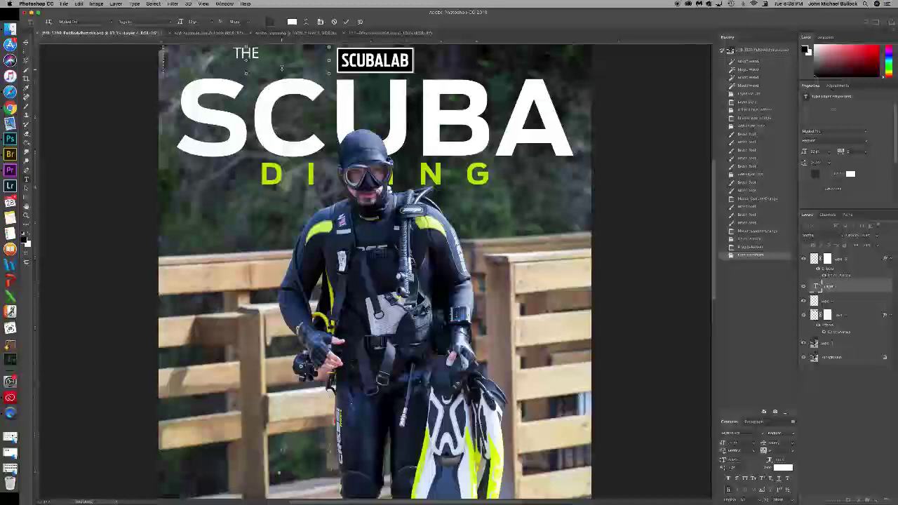
{"action": "type", "text": " Practices For"}
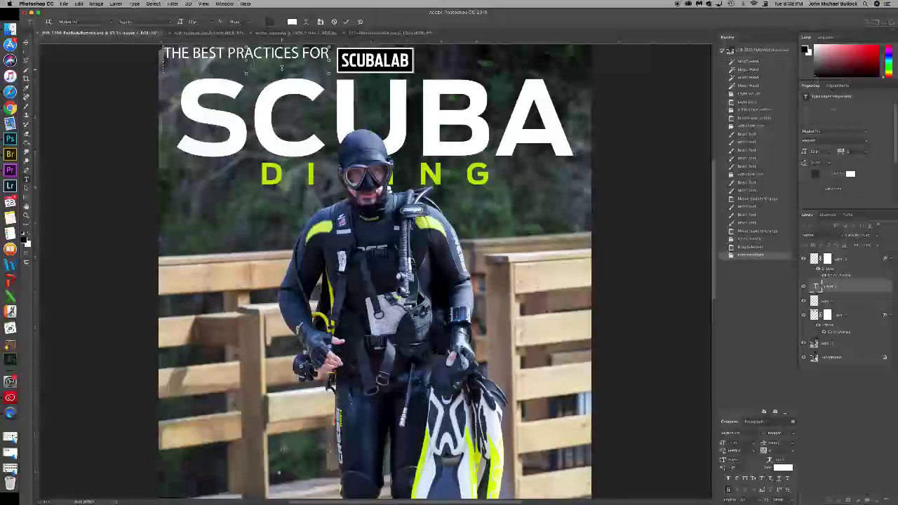
- Adjust the font size of the whole headline so it fits on two lines in its text box
{"action": "key", "text": "super+a"}
{"action": "left_click", "coordinate": [752, 443]}
{"action": "left_click", "coordinate": [745, 456]}
{"action": "key", "text": "Up"}
{"action": "key", "text": "Up"}
{"action": "key", "text": "Up"}
{"action": "key", "text": "Up"}
{"action": "key", "text": "Up"}
{"action": "key", "text": "Up"}
{"action": "key", "text": "Up"}
{"action": "key", "text": "Up"}
{"action": "key", "text": "Up"}
{"action": "key", "text": "Up"}
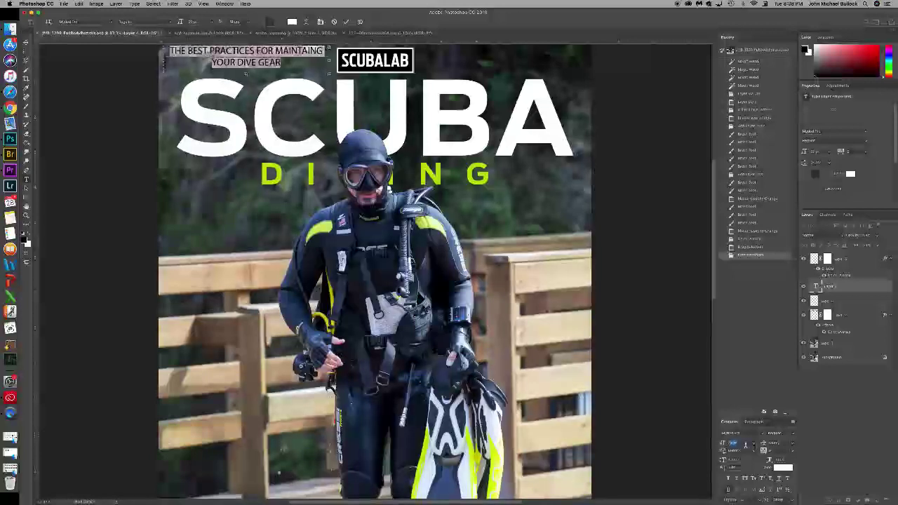
- Left-align the headline and enlarge its text so "MAINTAING YOUR DIVE GEAR" fills the second line
{"action": "key", "text": "super+shift+l"}
{"action": "key", "text": "Up"}
{"action": "key", "text": "Up"}
{"action": "key", "text": "Up"}
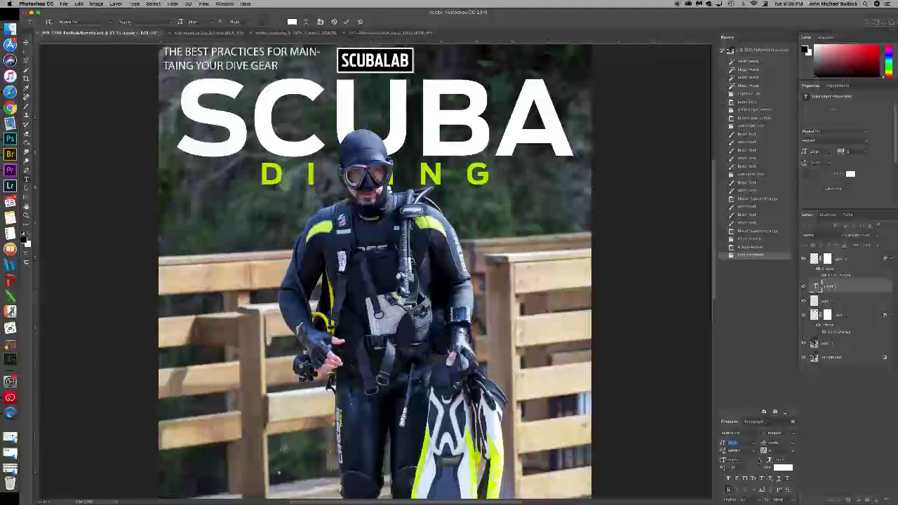
- Recolor the words "THE BEST" with the lime green sampled from the DIVING lettering
{"action": "left_click", "coordinate": [212, 52]}
{"action": "left_click_drag", "start_coordinate": [213, 52], "coordinate": [161, 53]}
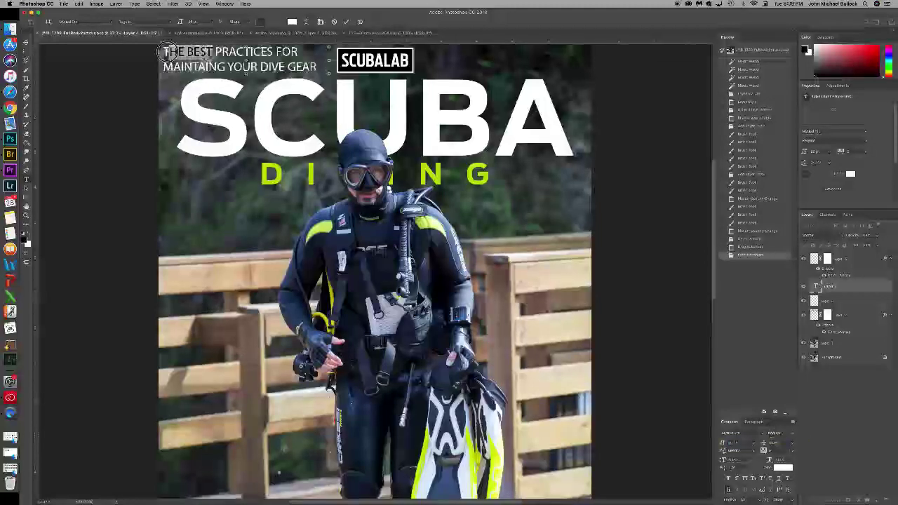
{"action": "left_click", "coordinate": [781, 468]}
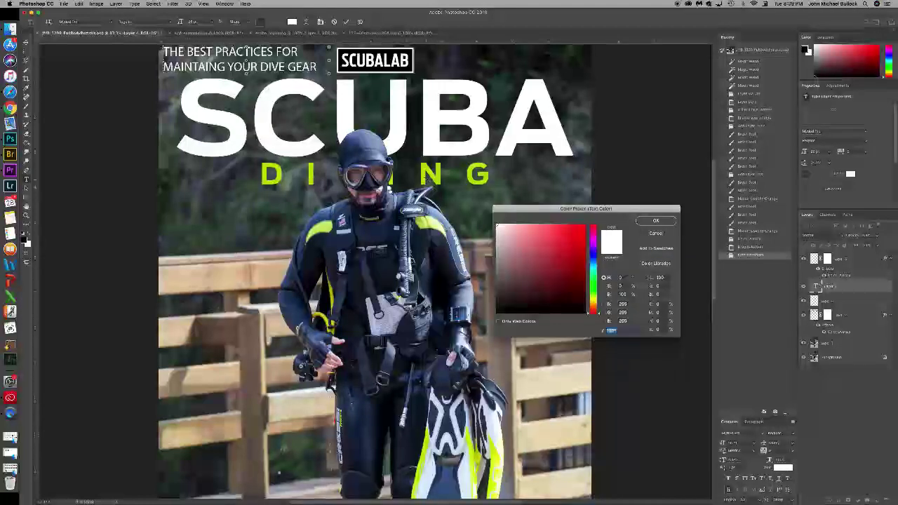
{"action": "left_click", "coordinate": [423, 179]}
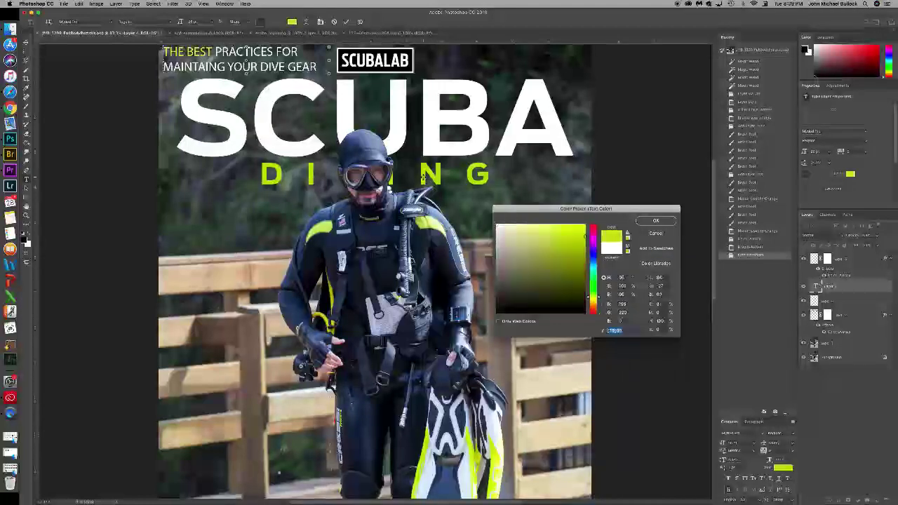
{"action": "left_click", "coordinate": [656, 220]}
- Recolor the words "DIVE GEAR" with the same sampled lime green and commit the headline text
{"action": "left_click_drag", "start_coordinate": [261, 67], "coordinate": [316, 67]}
{"action": "left_click", "coordinate": [782, 467]}
{"action": "left_click", "coordinate": [274, 178]}
{"action": "left_click", "coordinate": [655, 220]}
{"action": "key", "text": "super+Return"}
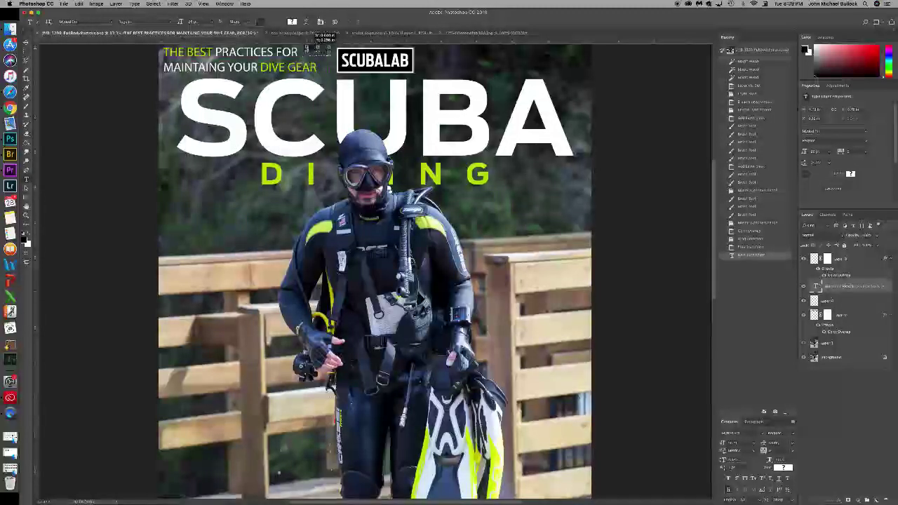
- Add a small white page-number label beside the upper line of the THE BEST PRACTICES headline
{"action": "left_click", "coordinate": [317, 51]}
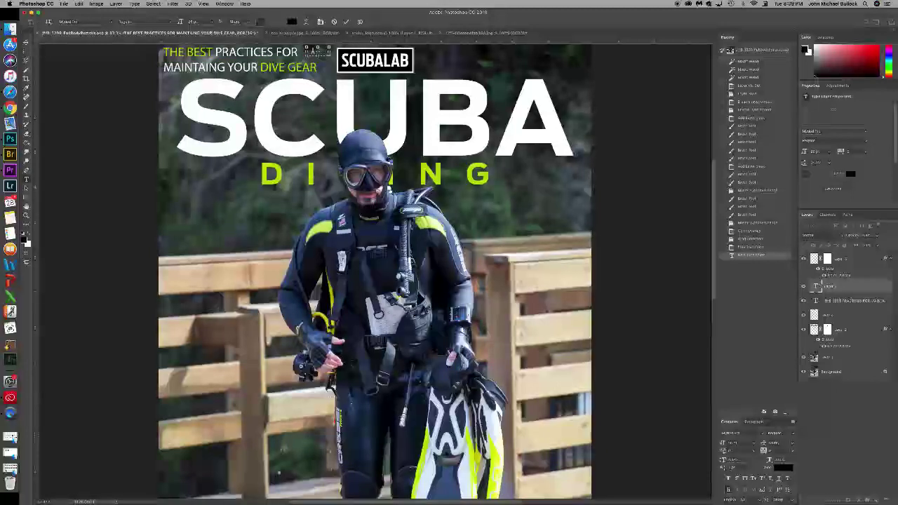
{"action": "key", "text": "super+a"}
{"action": "left_click_drag", "start_coordinate": [724, 443], "coordinate": [711, 443]}
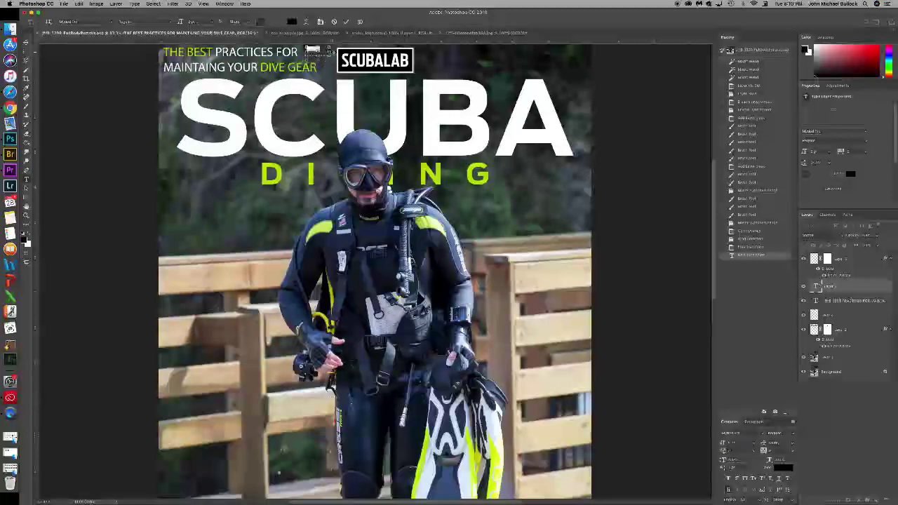
{"action": "left_click", "coordinate": [784, 467]}
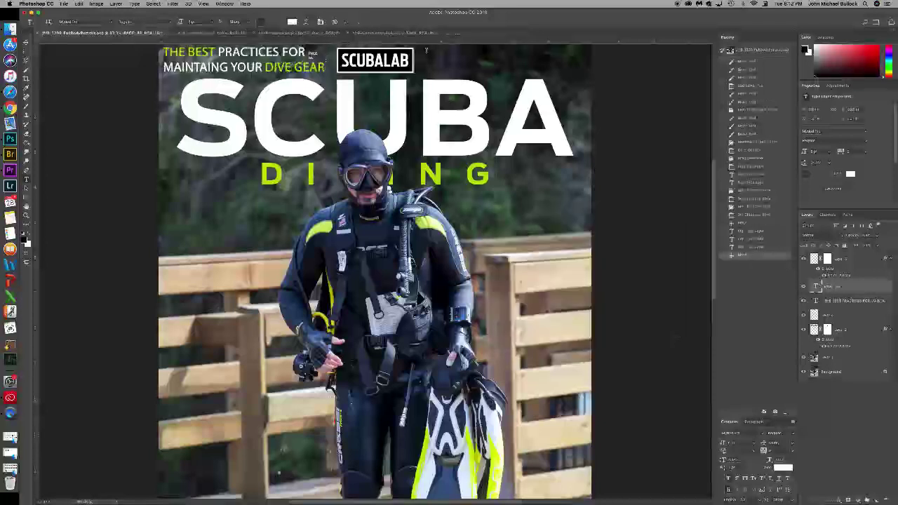
- Add the headline "13 NEW JACKET-STYLE AND BACK-INFLATATION BCD'S" beside the ScubaLab logo, with the font size set to 25
{"action": "left_click_drag", "start_coordinate": [425, 49], "coordinate": [585, 73]}
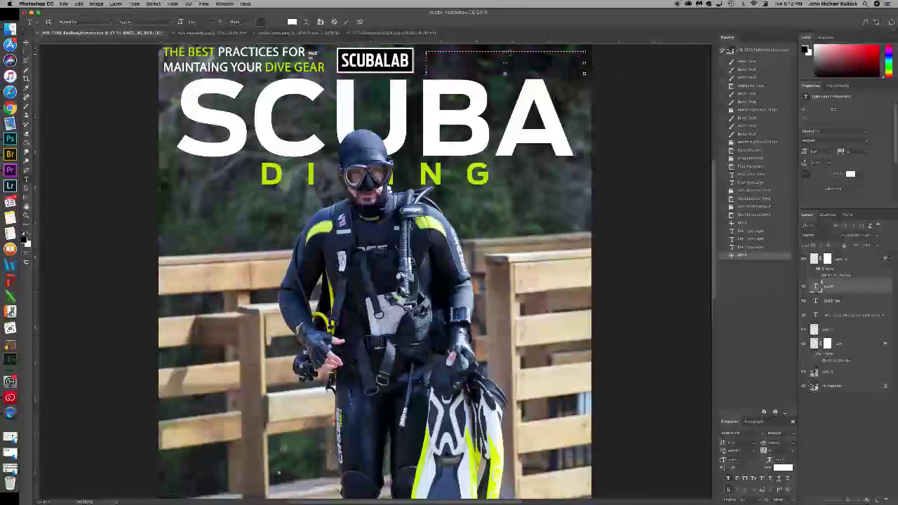
{"action": "left_click", "coordinate": [506, 53]}
{"action": "left_click_drag", "start_coordinate": [506, 53], "coordinate": [506, 47]}
{"action": "type", "text": "13 NEW JACKET-STYLE AND BACK-INFLATATION BCD'S"}
{"action": "key", "text": "super+a"}
{"action": "left_click", "coordinate": [733, 443]}
{"action": "key", "text": "super+Return"}
{"action": "type", "text": "25"}
{"action": "key", "text": "Return"}
- Recolor the words "13 NEW" and "BCD'S" in the second headline with the masthead's lime green
{"action": "left_click_drag", "start_coordinate": [469, 55], "coordinate": [426, 55]}
{"action": "left_click", "coordinate": [783, 468]}
{"action": "left_click_drag", "start_coordinate": [573, 68], "coordinate": [537, 69]}
{"action": "left_click", "coordinate": [784, 468]}
- Copy the page label with number 92 beside JACKET-STYLE, and change the headline's wording to BACK-INFLATAED
{"action": "left_click", "coordinate": [850, 303]}
{"action": "key", "text": "v"}
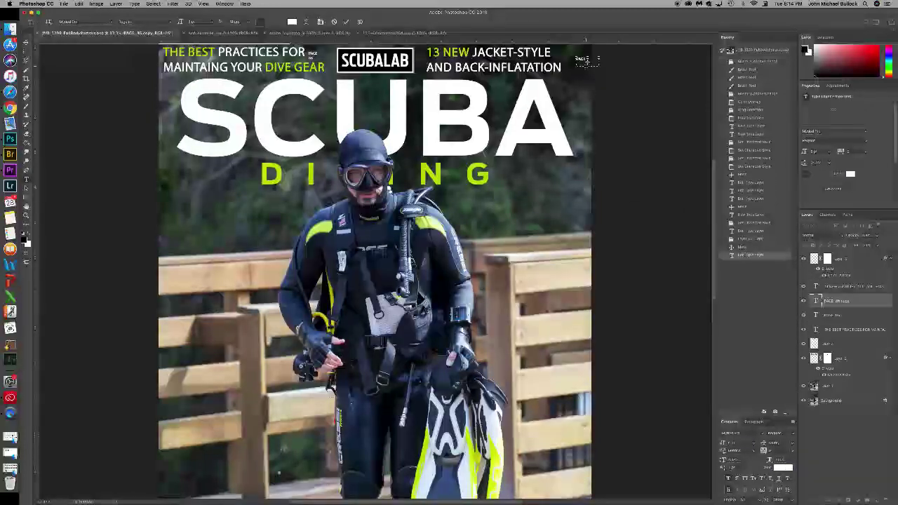
{"action": "type", "text": "92"}
{"action": "key", "text": "super+Return"}
{"action": "left_click_drag", "start_coordinate": [588, 61], "coordinate": [570, 56]}
{"action": "left_click", "coordinate": [542, 67]}
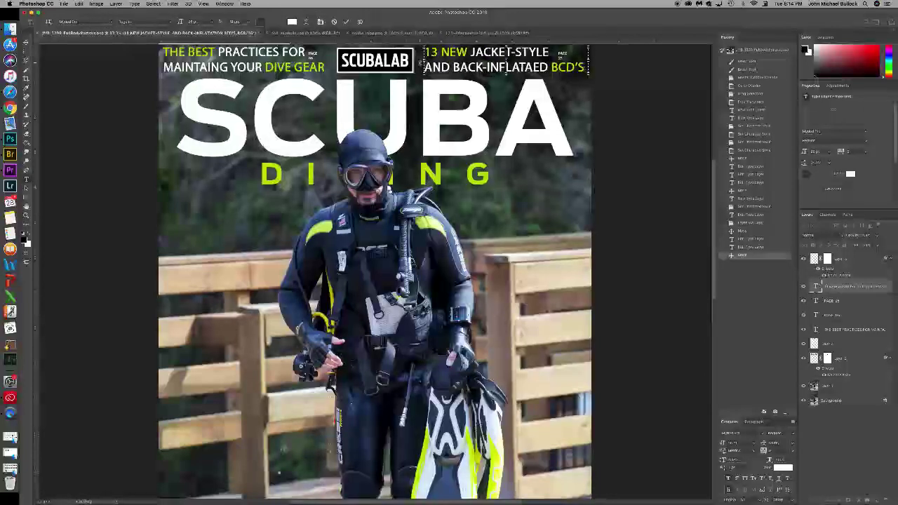
- Place the barcode image from the magazine cover folder, scaled down into the cover's lower-right corner
{"action": "scroll", "coordinate": [648, 184], "scroll_direction": "down", "scroll_amount": 10}
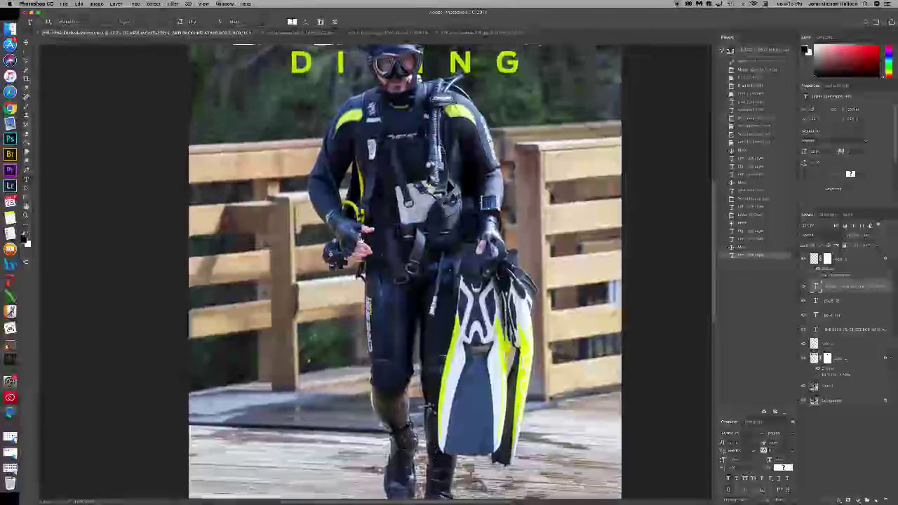
{"action": "scroll", "coordinate": [421, 271], "scroll_direction": "down", "scroll_amount": 5}
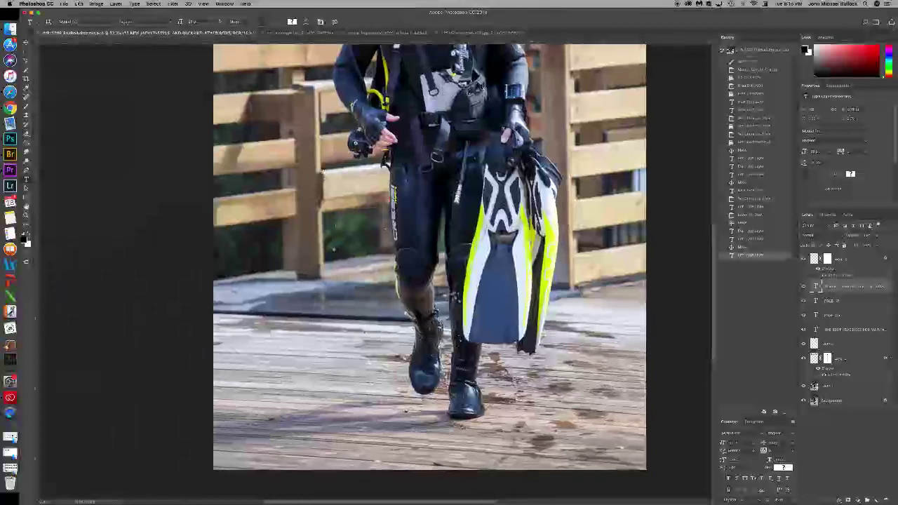
{"action": "left_click", "coordinate": [10, 29]}
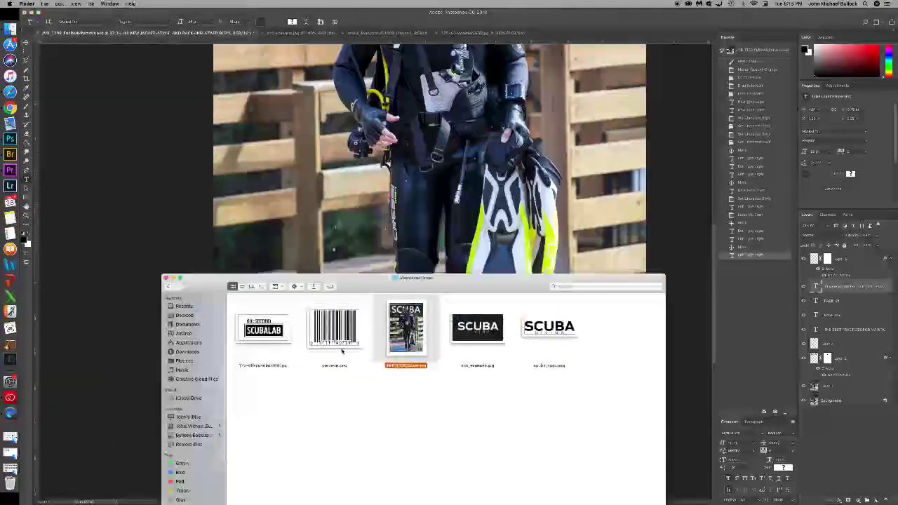
{"action": "left_click_drag", "start_coordinate": [336, 326], "coordinate": [560, 236]}
{"action": "left_click_drag", "start_coordinate": [441, 243], "coordinate": [587, 405]}
{"action": "left_click_drag", "start_coordinate": [513, 375], "coordinate": [564, 410]}
{"action": "key", "text": "Return"}
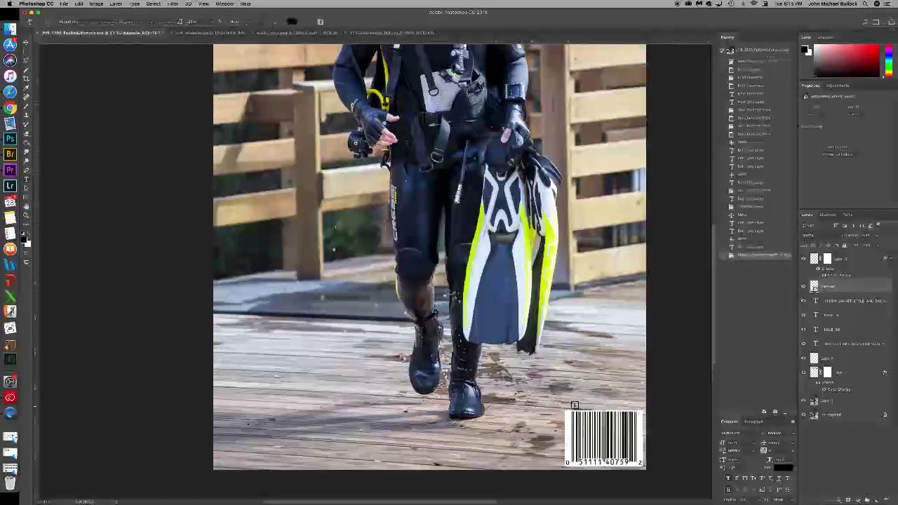
- Open barcode.png as a separate document and try to bring its image into the cover document
{"action": "left_click", "coordinate": [63, 3]}
{"action": "left_click", "coordinate": [77, 19]}
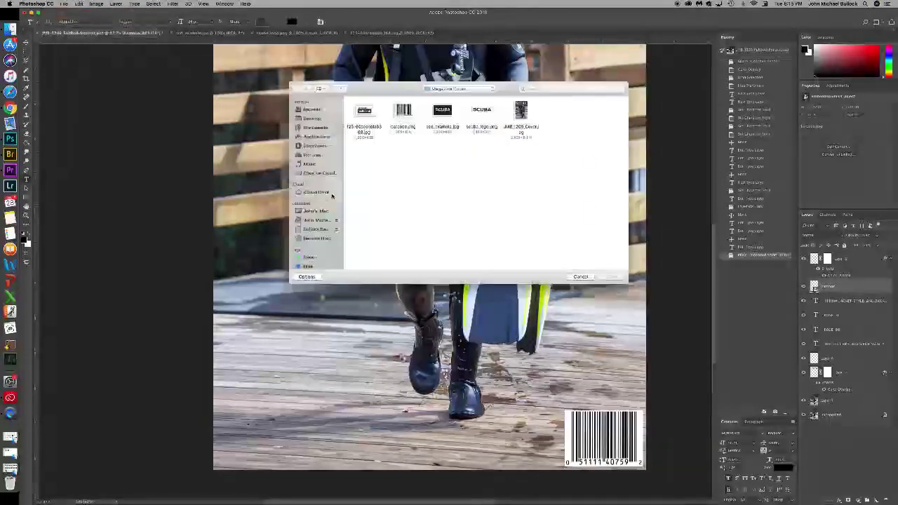
{"action": "left_click", "coordinate": [401, 112]}
{"action": "double_click", "coordinate": [394, 110]}
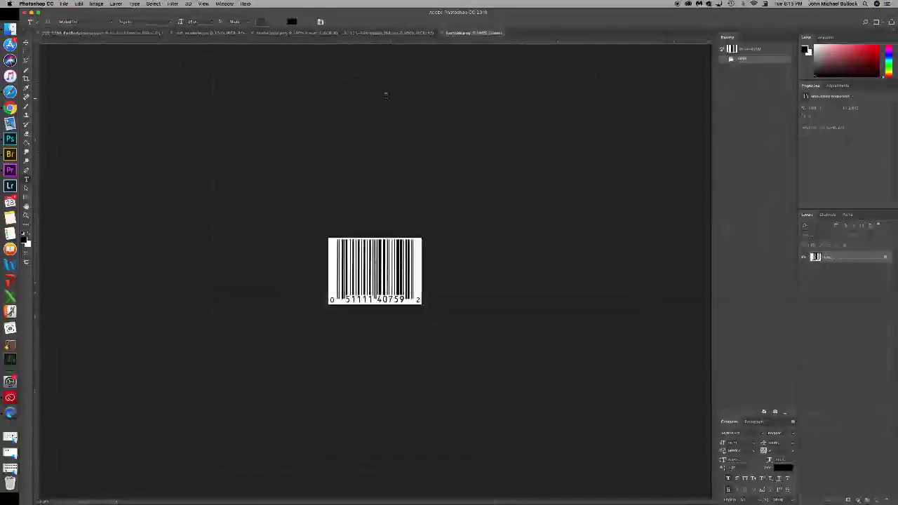
{"action": "left_click", "coordinate": [96, 4]}
{"action": "mouse_move", "coordinate": [102, 12]}
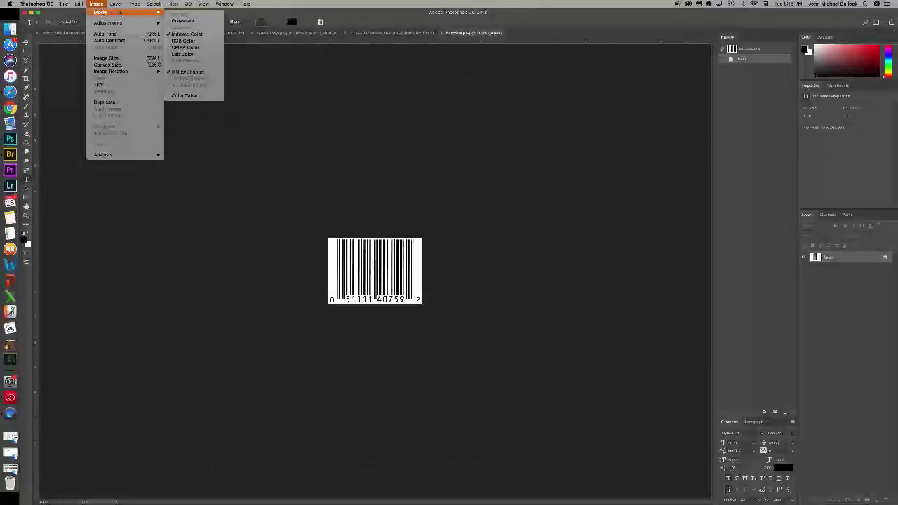
{"action": "left_click", "coordinate": [191, 41]}
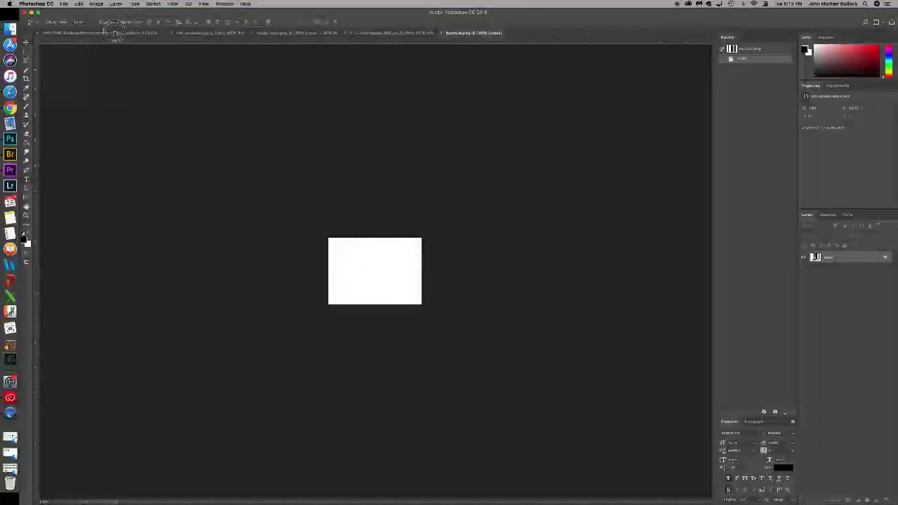
{"action": "left_click", "coordinate": [114, 33]}
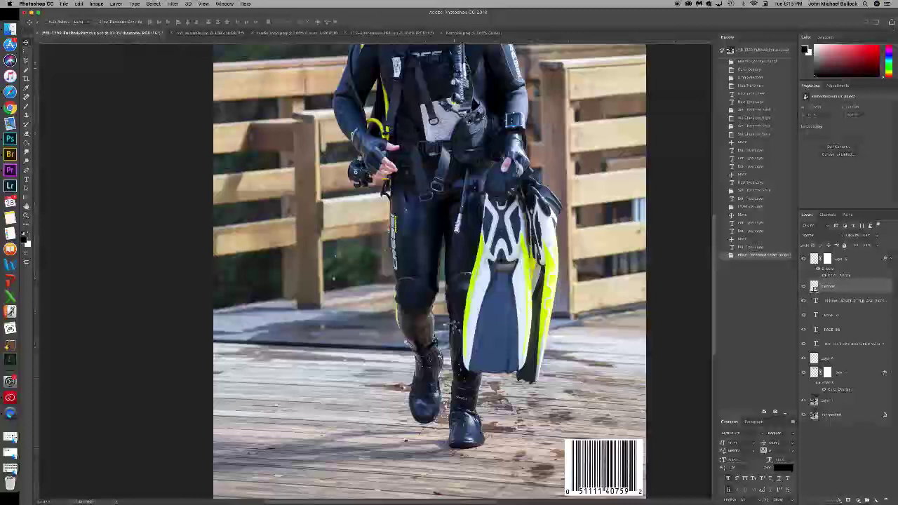
{"action": "left_click", "coordinate": [467, 33]}
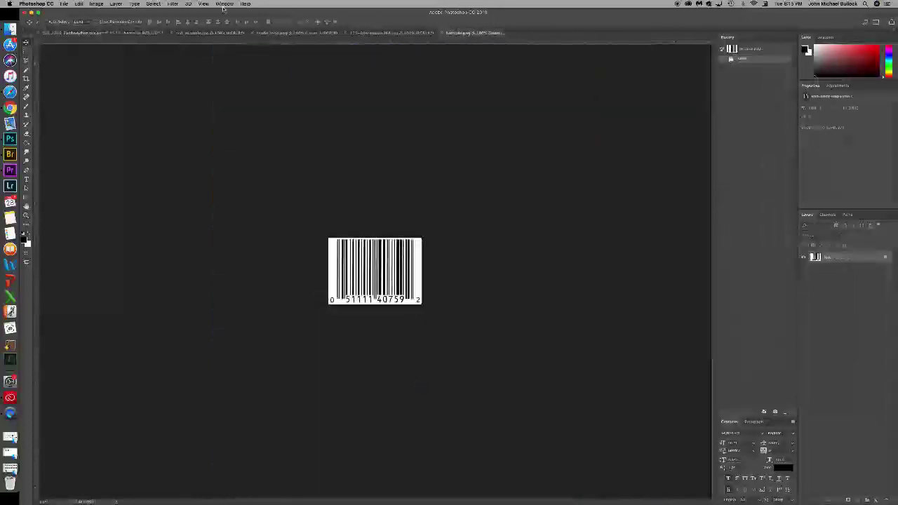
- Convert barcode.png to RGB Color and copy it into the cover document, accepting the bit-depth difference
{"action": "left_click", "coordinate": [94, 4]}
{"action": "mouse_move", "coordinate": [101, 12]}
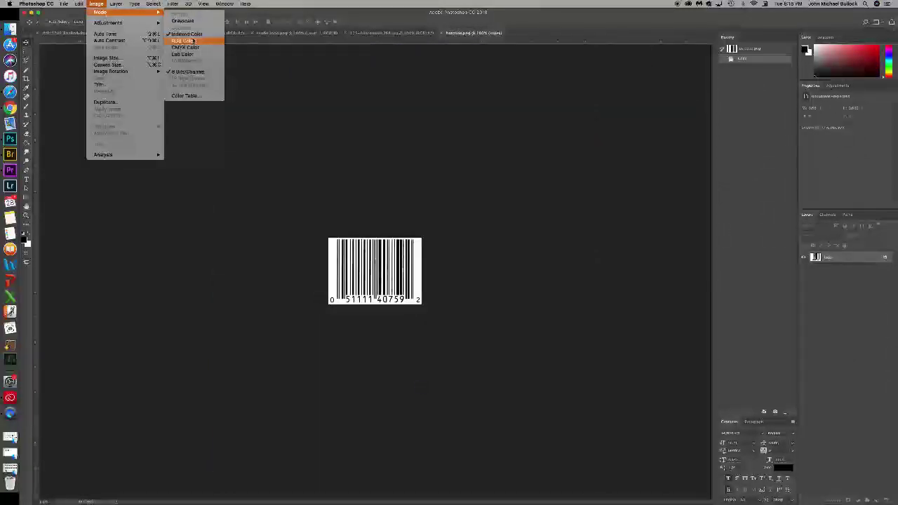
{"action": "left_click", "coordinate": [197, 42]}
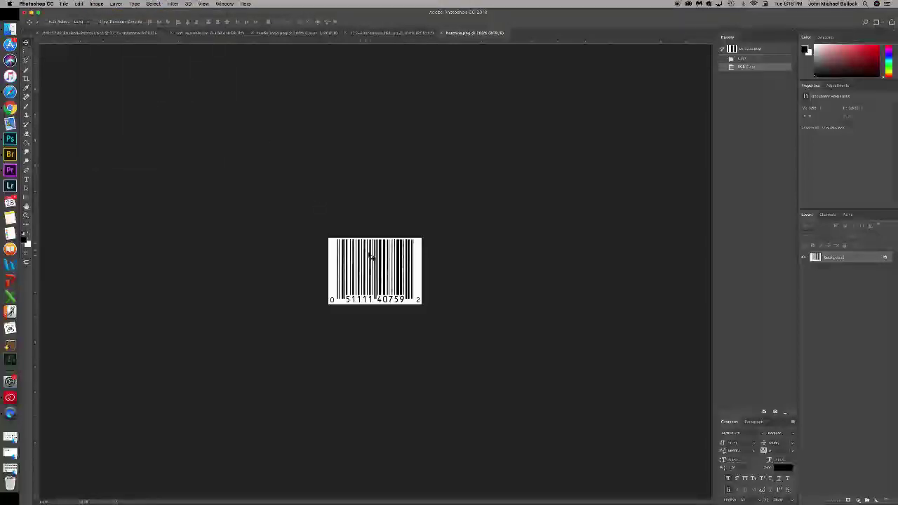
{"action": "left_click", "coordinate": [116, 33]}
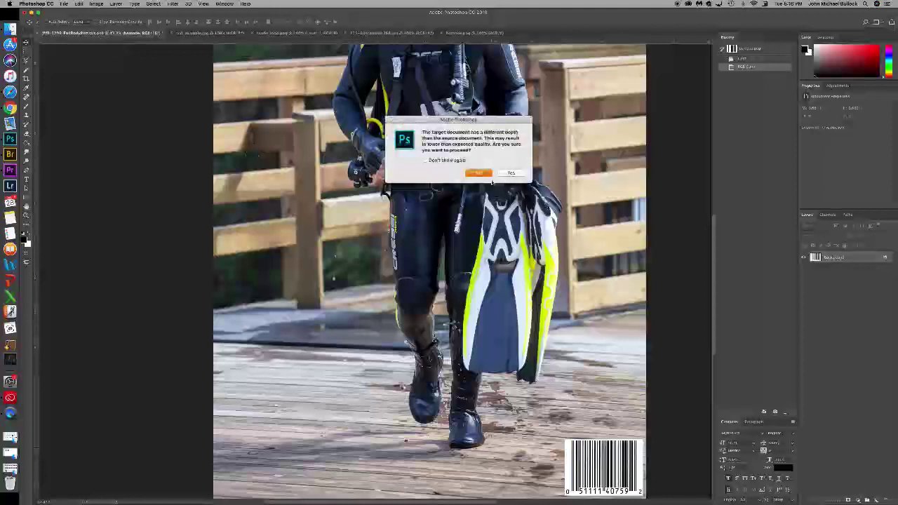
{"action": "left_click", "coordinate": [509, 173]}
{"action": "left_click", "coordinate": [505, 270]}
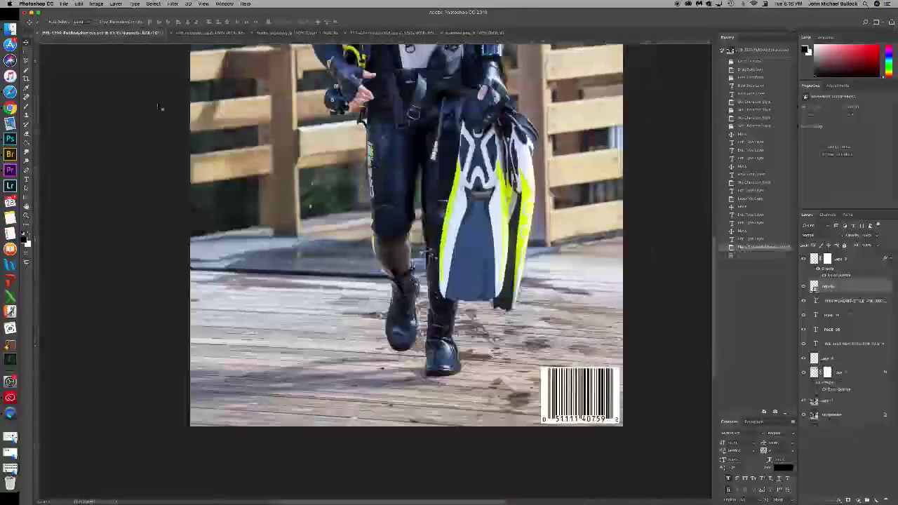
- Unlock the cover's Background layer
{"action": "key", "text": "super+0"}
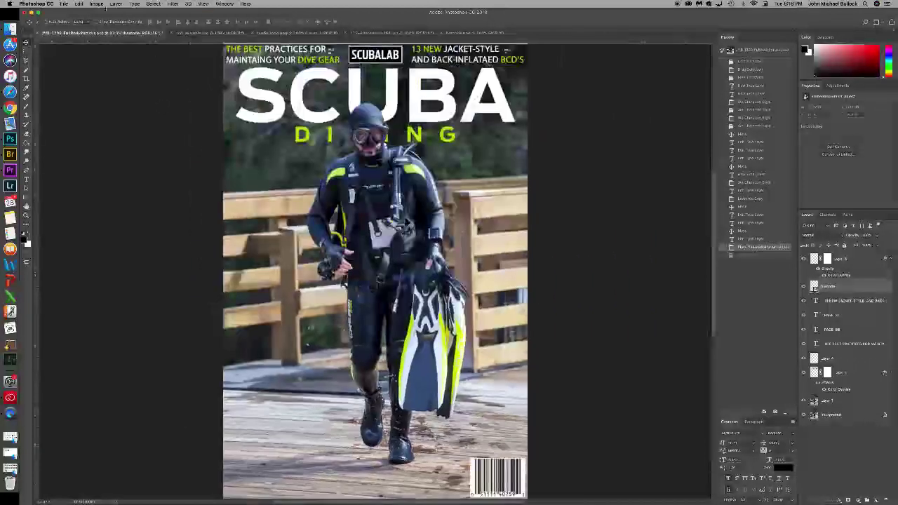
{"action": "left_click", "coordinate": [100, 4]}
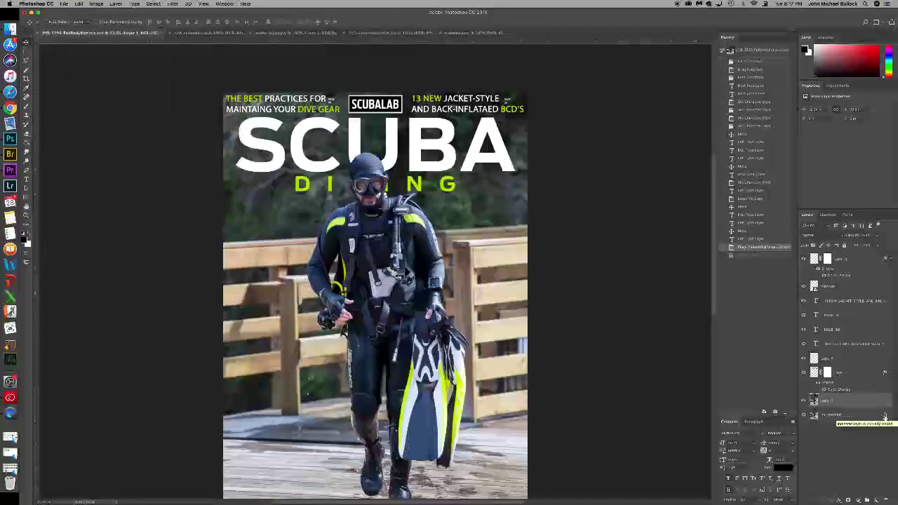
{"action": "left_click", "coordinate": [886, 417]}
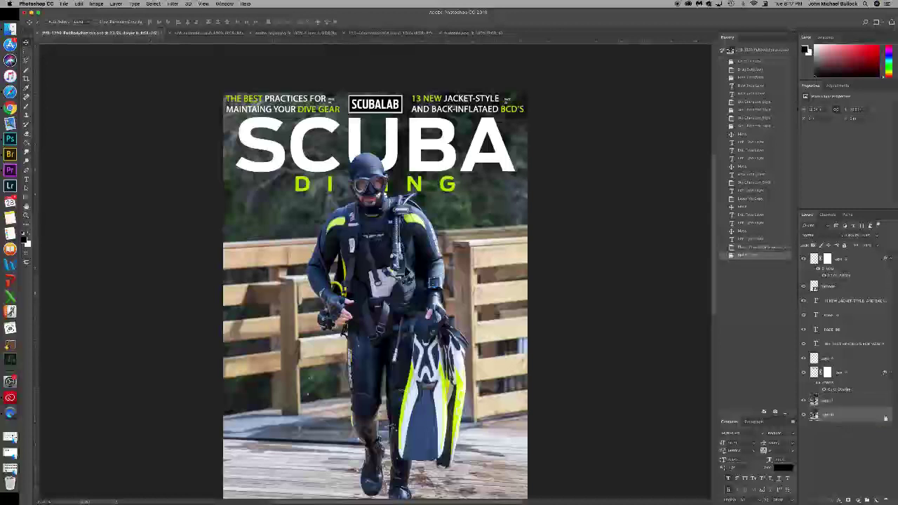
{"action": "key", "text": "super+shift+z"}
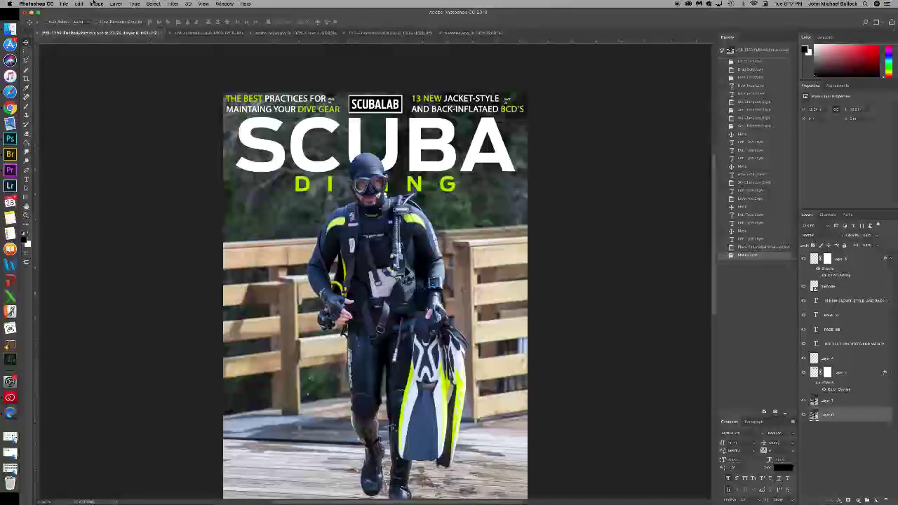
- Extend the canvas relative to its current size by 0.5 inches in both width and height, anchored at the center
{"action": "left_click", "coordinate": [94, 3]}
{"action": "left_click", "coordinate": [108, 65]}
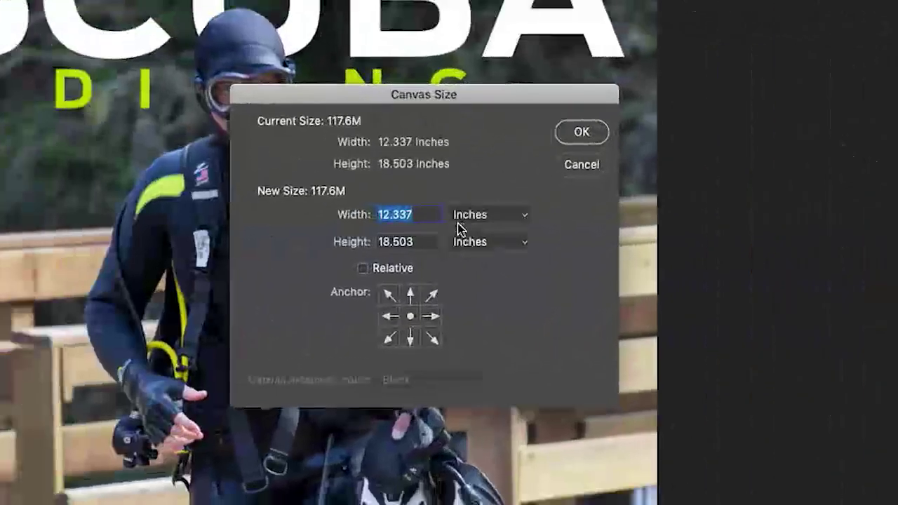
{"action": "left_click", "coordinate": [375, 269]}
{"action": "left_click", "coordinate": [414, 218]}
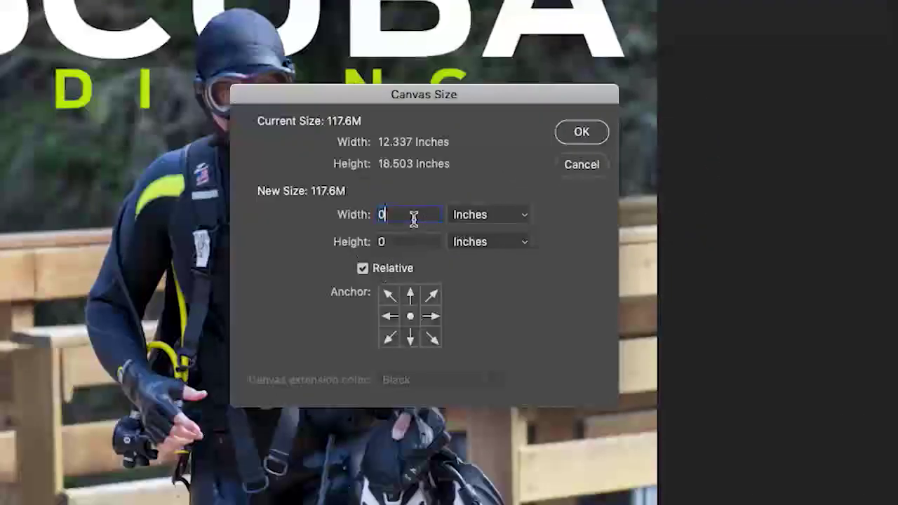
{"action": "type", "text": ".5"}
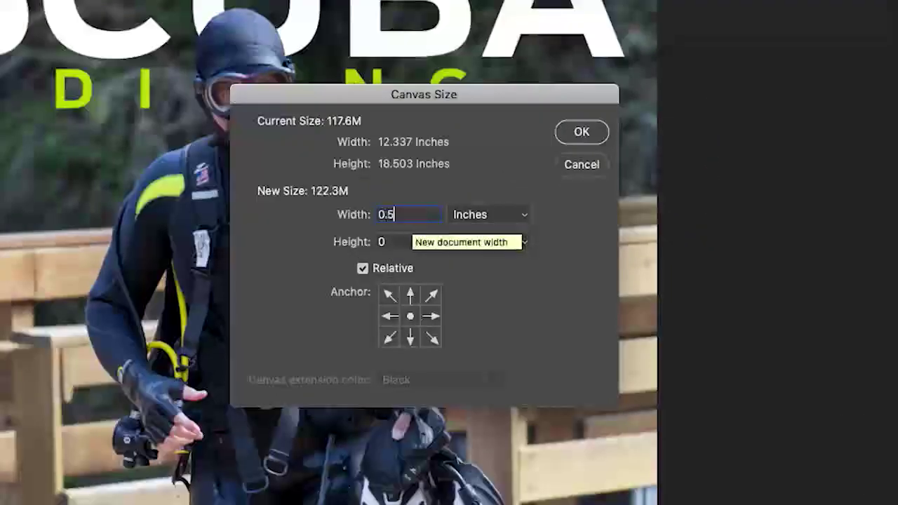
{"action": "key", "text": "Down"}
{"action": "key", "text": "Up"}
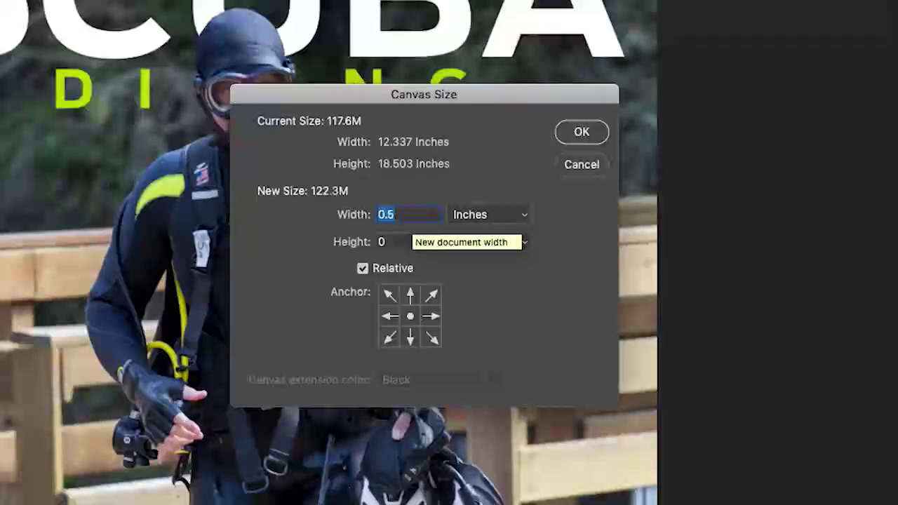
{"action": "key", "text": "Tab"}
{"action": "type", "text": ".5"}
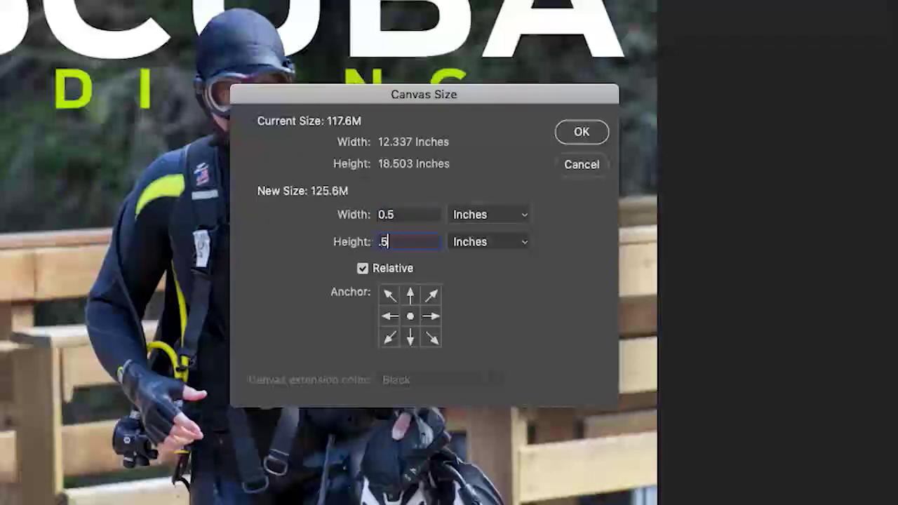
{"action": "key", "text": "Return"}
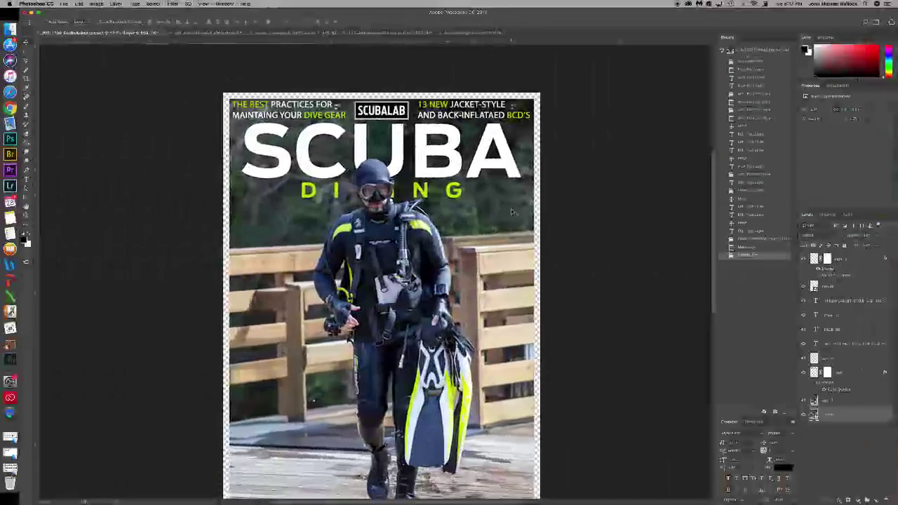
{"action": "key", "text": "super+0"}
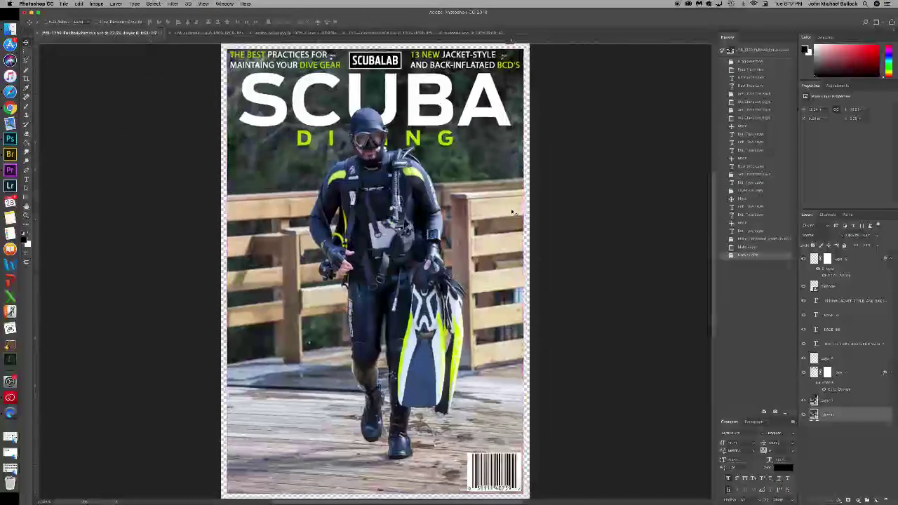
- Create a new empty layer and place it at the bottom of the layer stack
{"action": "left_click", "coordinate": [877, 500]}
{"action": "left_click_drag", "start_coordinate": [843, 419], "coordinate": [844, 440]}
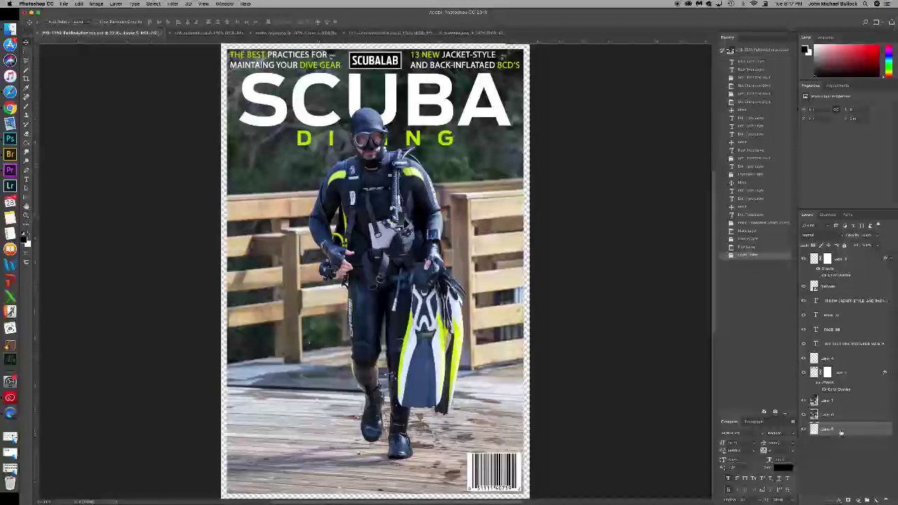
{"action": "mouse_move", "coordinate": [839, 431]}
{"action": "left_mouse_down"}
{"action": "mouse_move", "coordinate": [844, 397]}
{"action": "mouse_move", "coordinate": [846, 436]}
{"action": "left_mouse_up"}
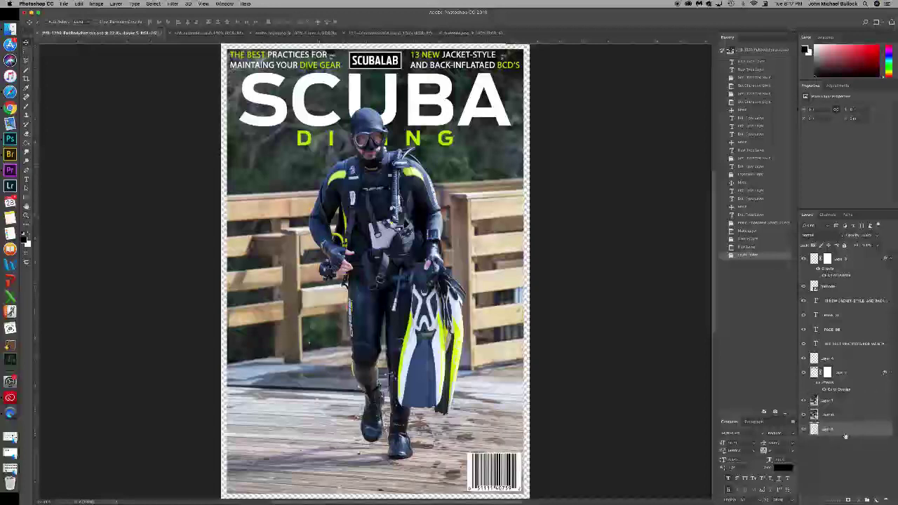
- Fill the new bottom layer with white using the Paint Bucket to create a border around the cover
{"action": "left_click", "coordinate": [28, 143]}
{"action": "left_click", "coordinate": [30, 233]}
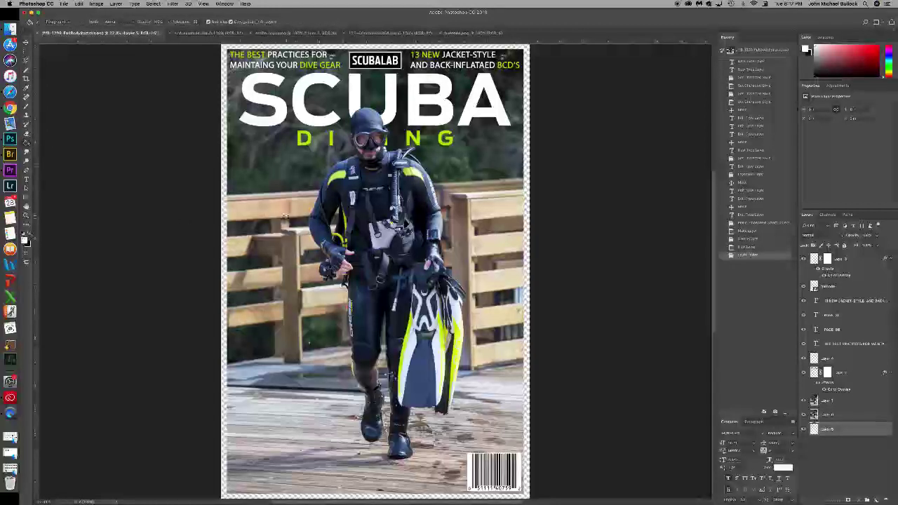
{"action": "left_click", "coordinate": [285, 217]}
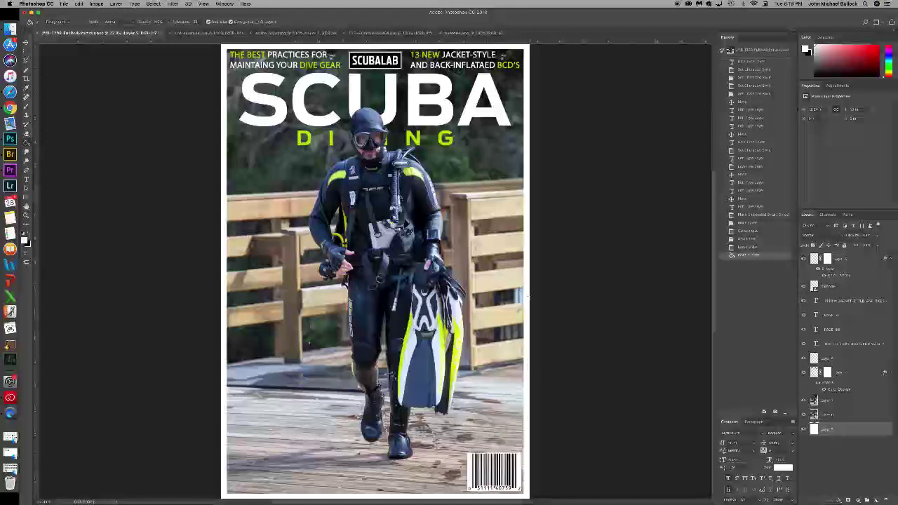
- Start a headline reading "PHOTOGRAPHING" in the cover's lower-left area and move its text layer above the diver photo layers
{"action": "mouse_move", "coordinate": [839, 427]}
{"action": "left_mouse_down"}
{"action": "mouse_move", "coordinate": [838, 339]}
{"action": "mouse_move", "coordinate": [839, 430]}
{"action": "left_mouse_up"}
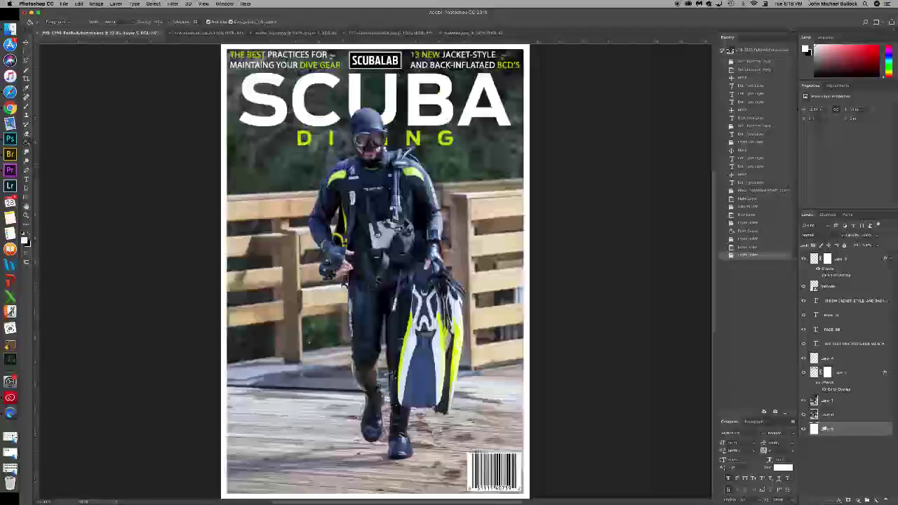
{"action": "key", "text": "t"}
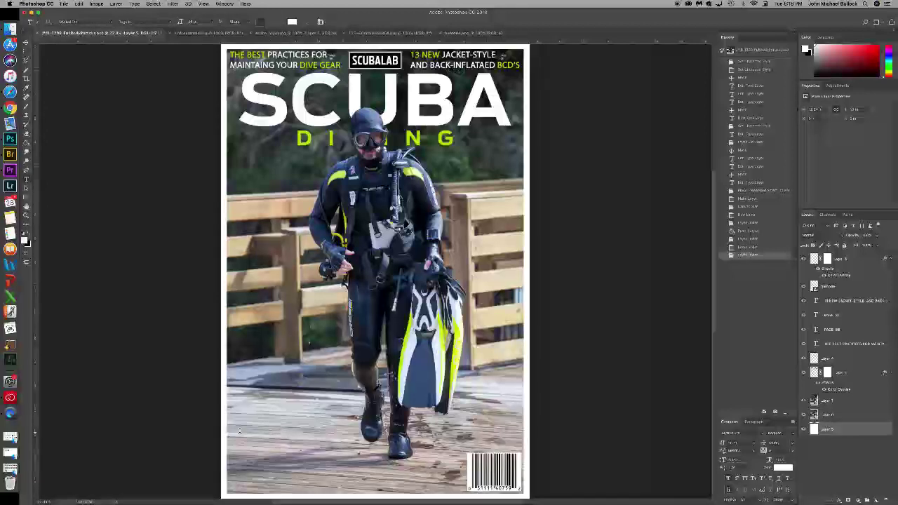
{"action": "left_click", "coordinate": [247, 432]}
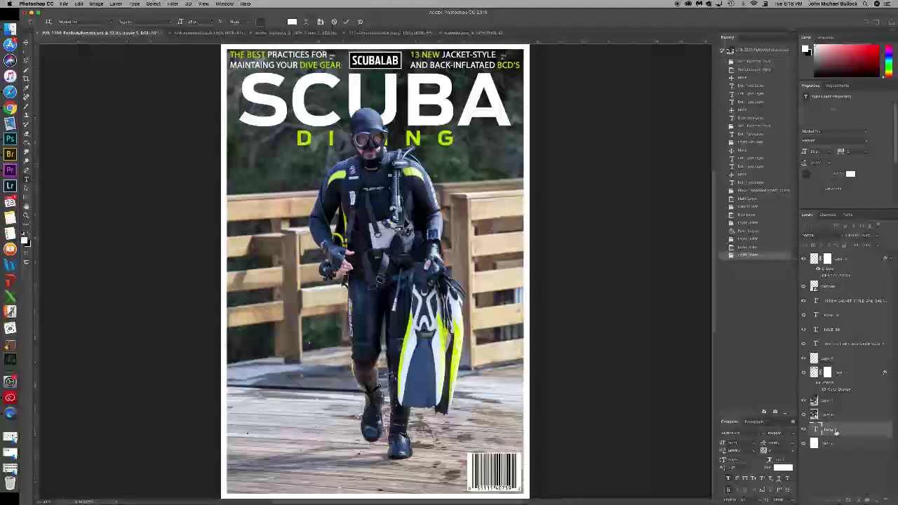
{"action": "double_click", "coordinate": [836, 428]}
{"action": "left_click_drag", "start_coordinate": [848, 429], "coordinate": [850, 400]}
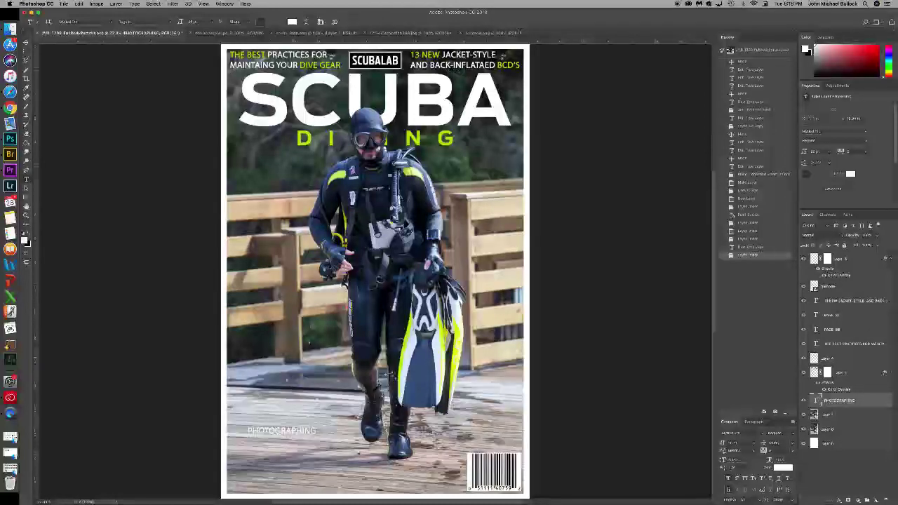
- Extend the headline to three lines reading "PHOTOGRAPHING FROM", "THE WORLD'S SECOND", "LARGEST BARRIER REEF"
{"action": "left_click", "coordinate": [293, 430]}
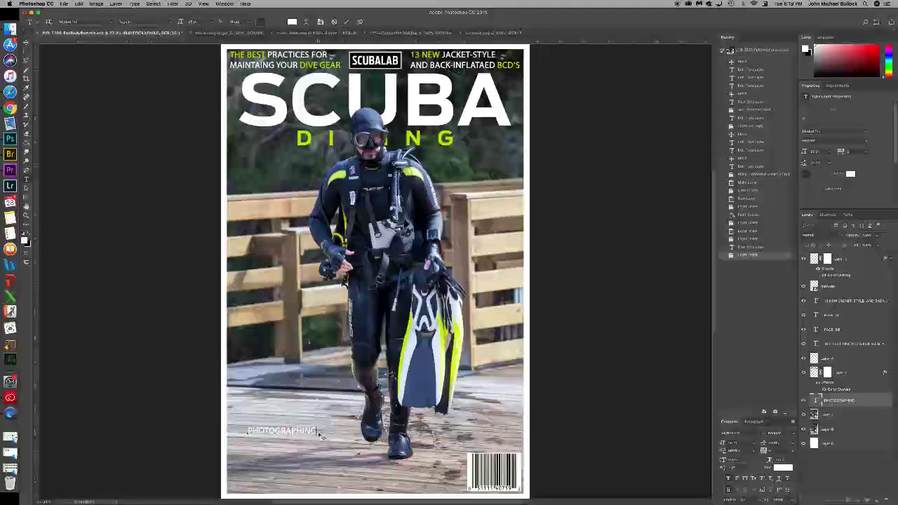
{"action": "type", "text": "FROM"}
{"action": "key", "text": "Return"}
{"action": "type", "text": "THE WATER'S SECOND"}
{"action": "key", "text": "Return"}
{"action": "type", "text": "LARGEST BARRIER REEF"}
- Enlarge the three-line barrier reef headline and position it in the cover's lower-left corner
{"action": "mouse_move", "coordinate": [320, 435]}
{"action": "left_mouse_down"}
{"action": "mouse_move", "coordinate": [310, 457]}
{"action": "mouse_move", "coordinate": [307, 438]}
{"action": "left_mouse_up"}
{"action": "left_click", "coordinate": [734, 443]}
{"action": "key", "text": "Up"}
{"action": "key", "text": "Up"}
{"action": "key", "text": "Up"}
{"action": "key", "text": "Up"}
{"action": "key", "text": "Up"}
{"action": "key", "text": "Up"}
{"action": "key", "text": "Up"}
{"action": "key", "text": "Up"}
{"action": "key", "text": "Up"}
{"action": "key", "text": "Up"}
{"action": "key", "text": "Return"}
{"action": "key", "text": "v"}
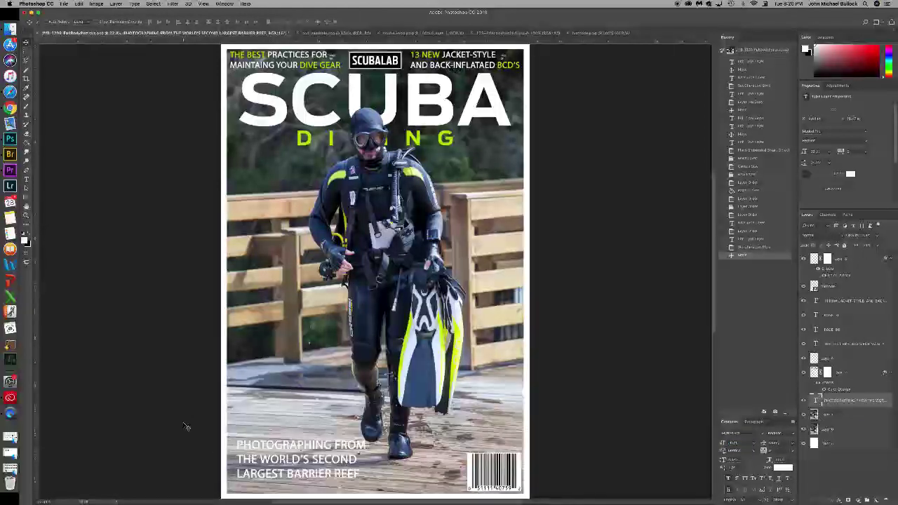
- Draw a blue rectangle covering the barrier reef headline, extending from the photo's left edge
{"action": "left_click", "coordinate": [28, 203]}
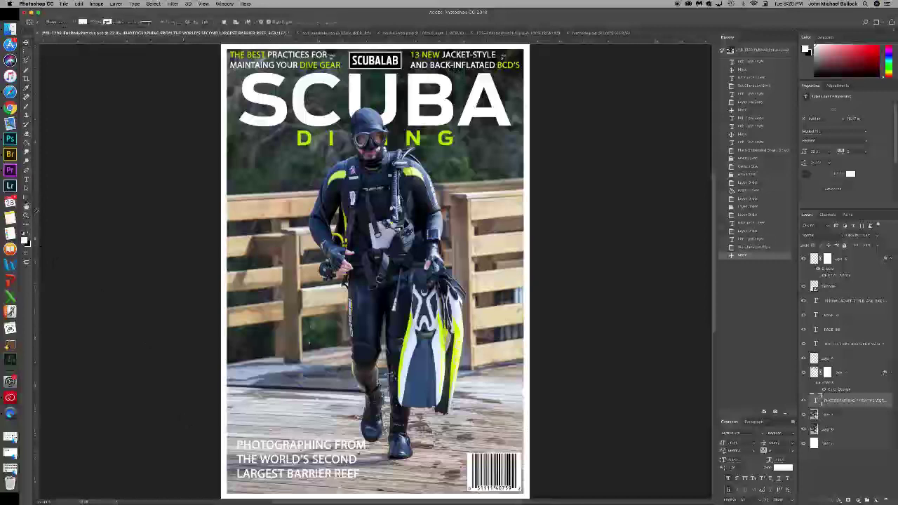
{"action": "left_click", "coordinate": [82, 22]}
{"action": "left_click", "coordinate": [104, 95]}
{"action": "left_click_drag", "start_coordinate": [229, 437], "coordinate": [374, 484]}
- Place the rectangle's layer beneath the barrier reef headline and lower its opacity
{"action": "left_click_drag", "start_coordinate": [853, 400], "coordinate": [852, 420]}
{"action": "left_click", "coordinate": [877, 236]}
{"action": "left_click_drag", "start_coordinate": [877, 244], "coordinate": [866, 244]}
- Make the barrier reef headline bold and fine-tune its font size and tracking to fit the rectangle
{"action": "left_click", "coordinate": [853, 401]}
{"action": "left_click", "coordinate": [793, 433]}
{"action": "left_click", "coordinate": [779, 452]}
{"action": "left_click", "coordinate": [724, 443]}
{"action": "key", "text": "Down"}
{"action": "left_click", "coordinate": [793, 451]}
{"action": "left_click", "coordinate": [782, 469]}
{"action": "key", "text": "Down"}
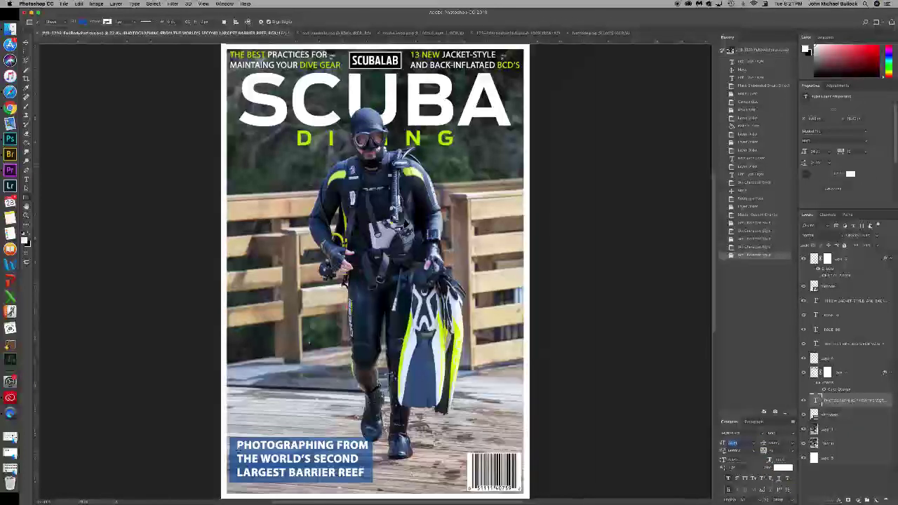
- Change the fill of the rectangle behind the barrier reef headline to a brighter blue with the color picker
{"action": "left_click", "coordinate": [848, 416]}
{"action": "left_click", "coordinate": [82, 22]}
{"action": "left_click", "coordinate": [116, 38]}
{"action": "left_click", "coordinate": [656, 220]}
- Draw a small white arrow custom shape in front of the word PHOTOGRAPHING
{"action": "left_click", "coordinate": [26, 197]}
{"action": "left_click", "coordinate": [56, 232]}
{"action": "left_click", "coordinate": [288, 22]}
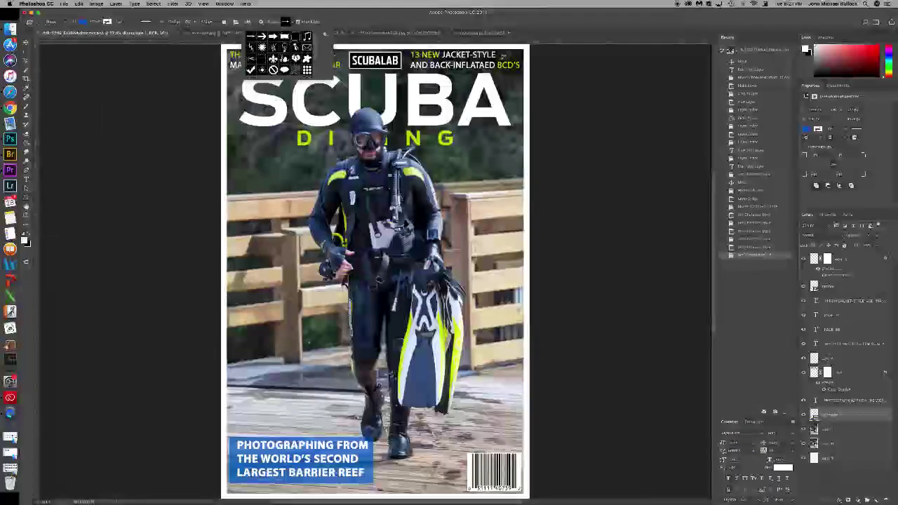
{"action": "left_click", "coordinate": [261, 36]}
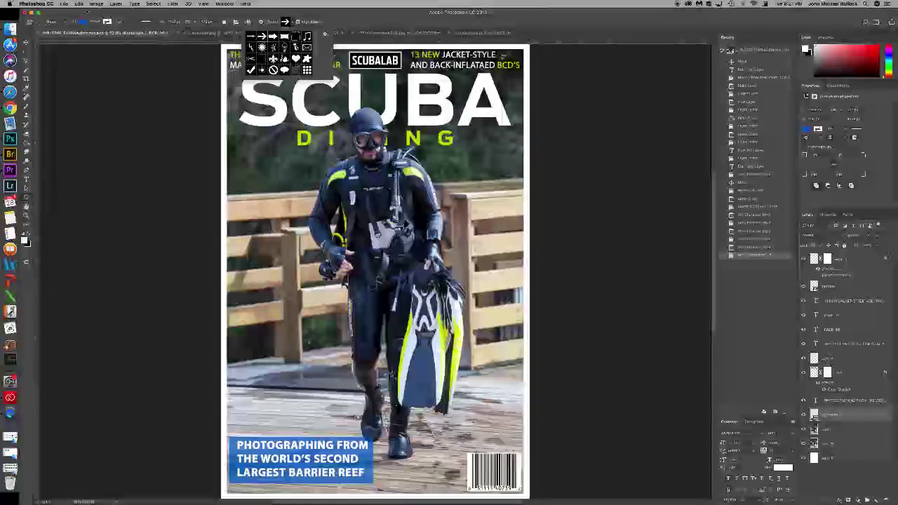
{"action": "left_click", "coordinate": [82, 22]}
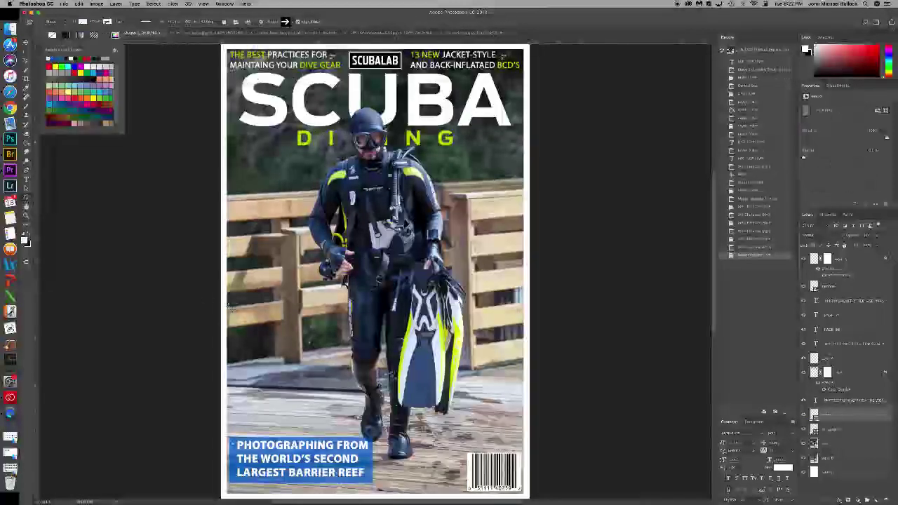
{"action": "left_click", "coordinate": [835, 415]}
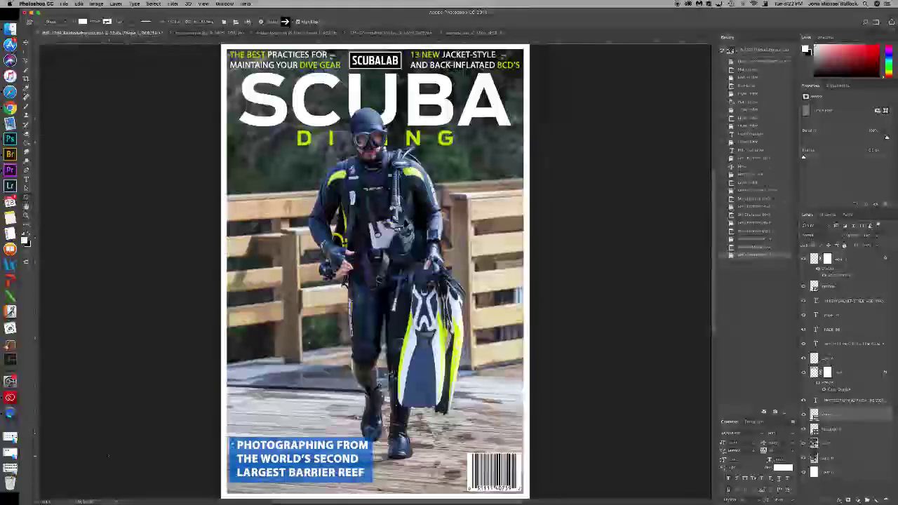
{"action": "key", "text": "super+plus"}
{"action": "key", "text": "super+plus"}
{"action": "key", "text": "super+plus"}
{"action": "scroll", "coordinate": [240, 362], "scroll_direction": "down", "scroll_amount": 6}
{"action": "scroll", "coordinate": [240, 362], "scroll_direction": "left", "scroll_amount": 4}
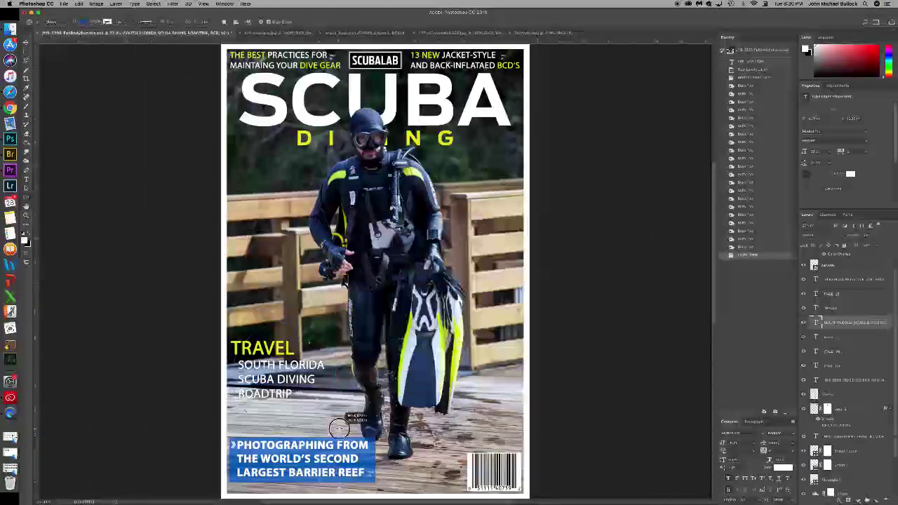
- Draw a large blue circle over the TRAVEL headline block and place its layer beneath the South Florida text
{"action": "left_click_drag", "start_coordinate": [339, 427], "coordinate": [218, 312]}
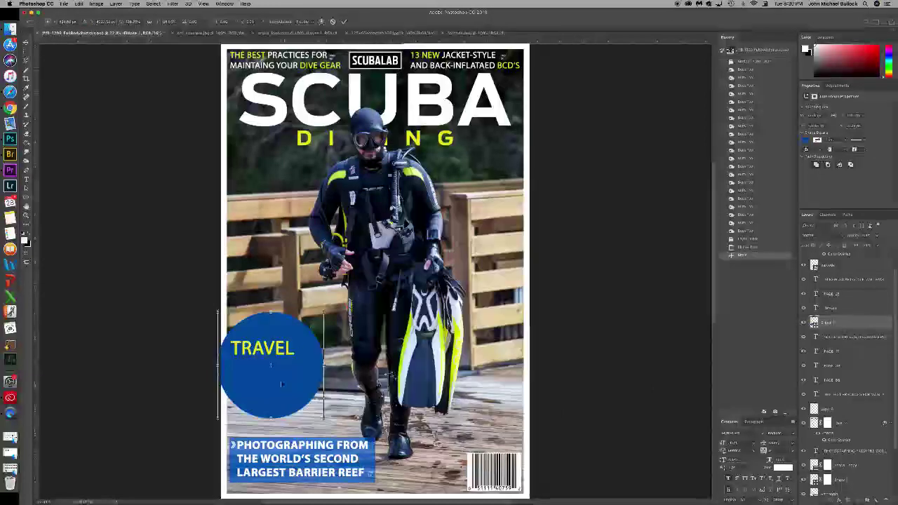
{"action": "key", "text": "Return"}
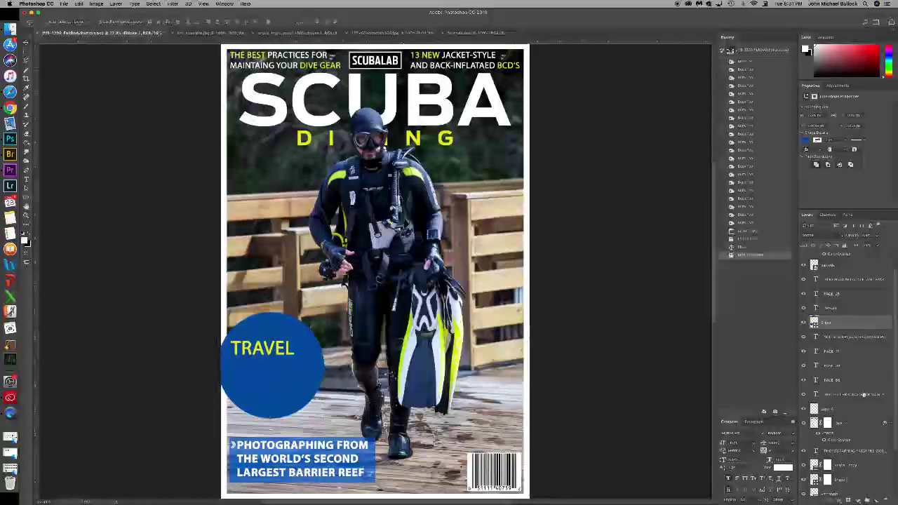
{"action": "left_click_drag", "start_coordinate": [849, 324], "coordinate": [849, 348]}
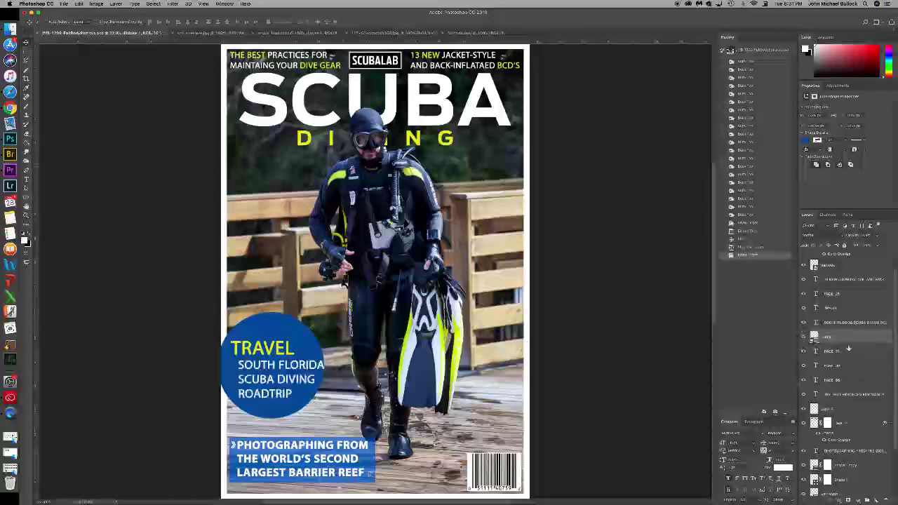
{"action": "left_click_drag", "start_coordinate": [314, 343], "coordinate": [314, 341]}
- Hide the circle's part overlapping the white left border with a layer mask made from a rectangular selection, inverted
{"action": "key", "text": "m"}
{"action": "left_click_drag", "start_coordinate": [221, 324], "coordinate": [225, 398]}
{"action": "key", "text": "Delete"}
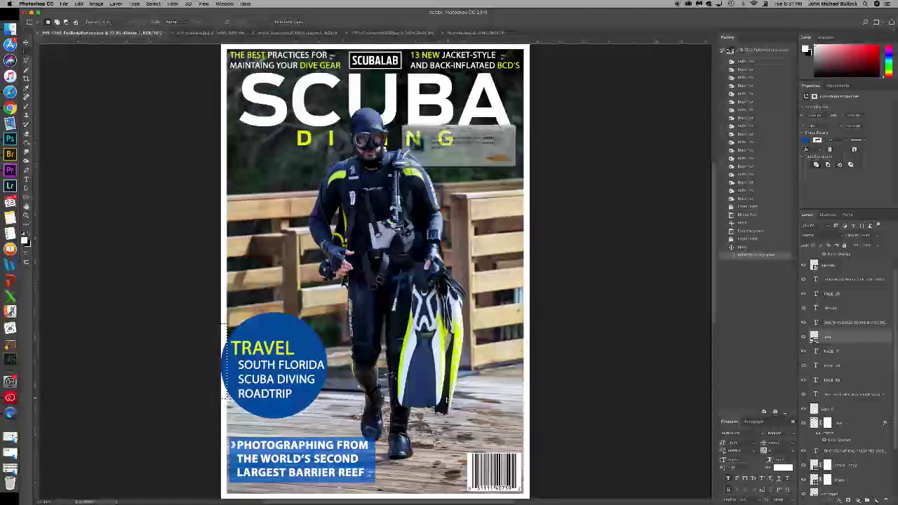
{"action": "left_click", "coordinate": [510, 162]}
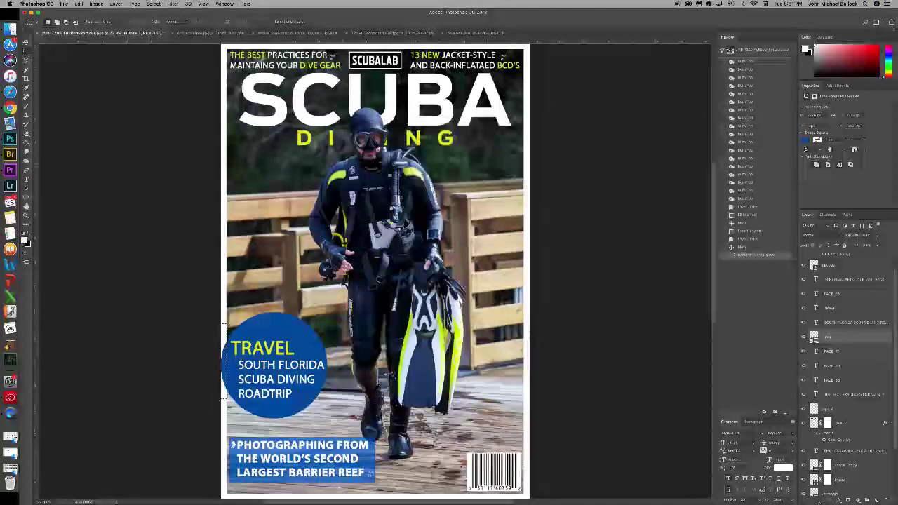
{"action": "left_click", "coordinate": [848, 501]}
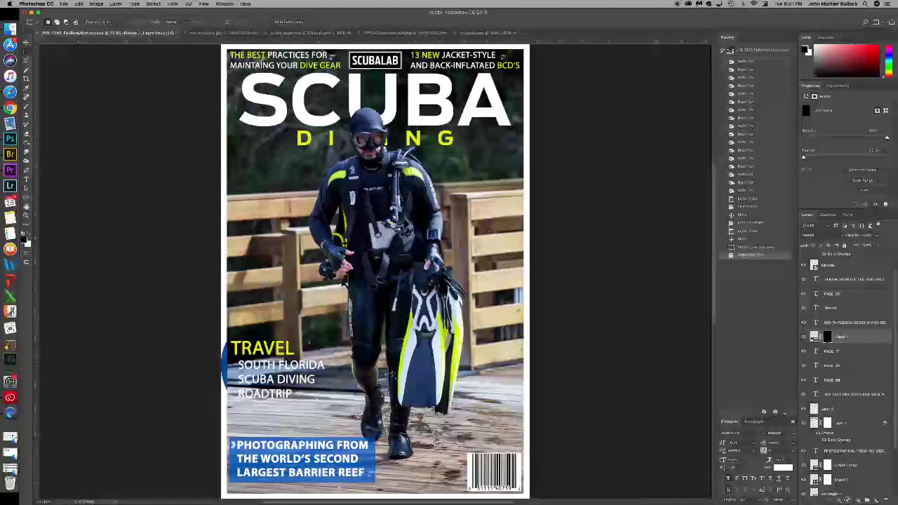
{"action": "key", "text": "ctrl+i"}
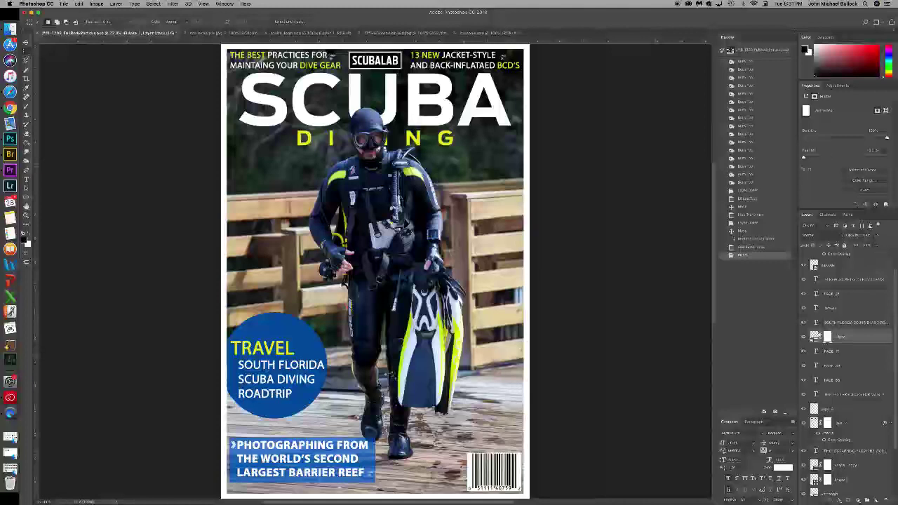
- Set the circle layer's opacity to 60% and raise it slightly to match the blue headline rectangle
{"action": "left_click", "coordinate": [814, 336]}
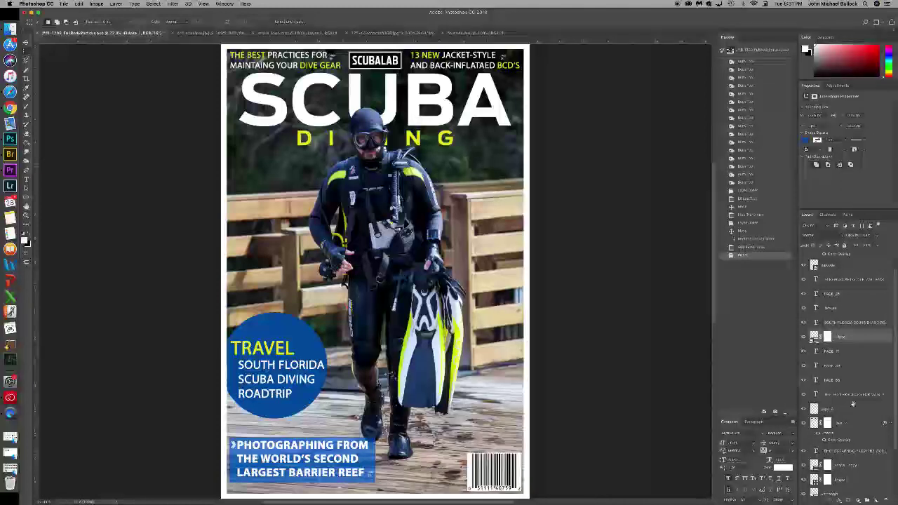
{"action": "scroll", "coordinate": [846, 425], "scroll_direction": "down", "scroll_amount": 3}
{"action": "left_click", "coordinate": [842, 432]}
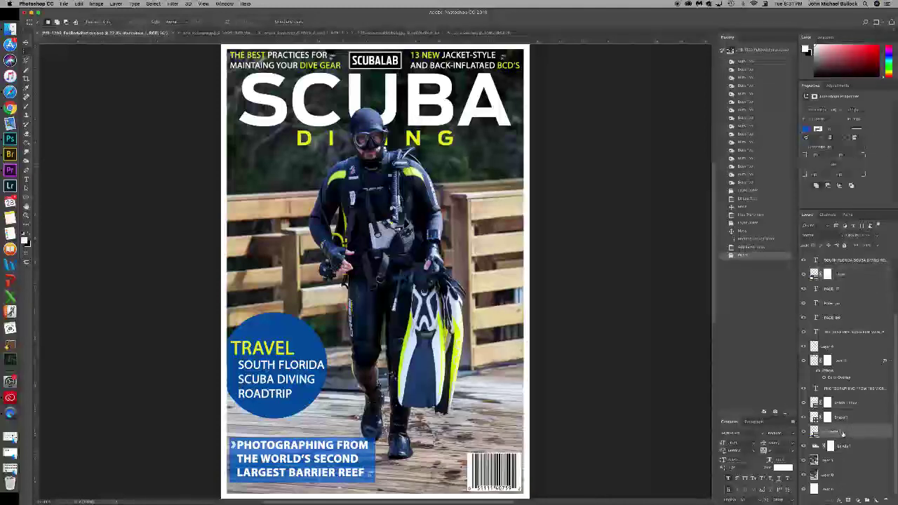
{"action": "left_click", "coordinate": [862, 271]}
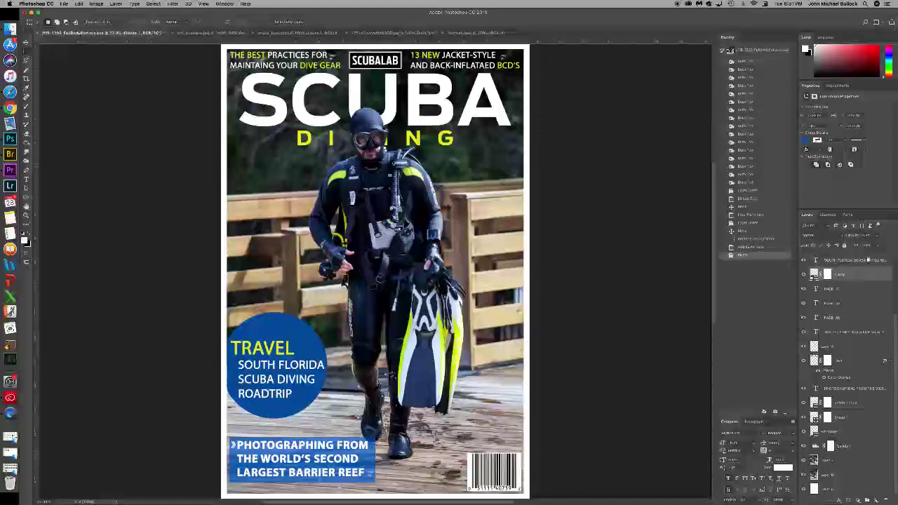
{"action": "left_click_drag", "start_coordinate": [872, 235], "coordinate": [856, 236]}
{"action": "type", "text": "60"}
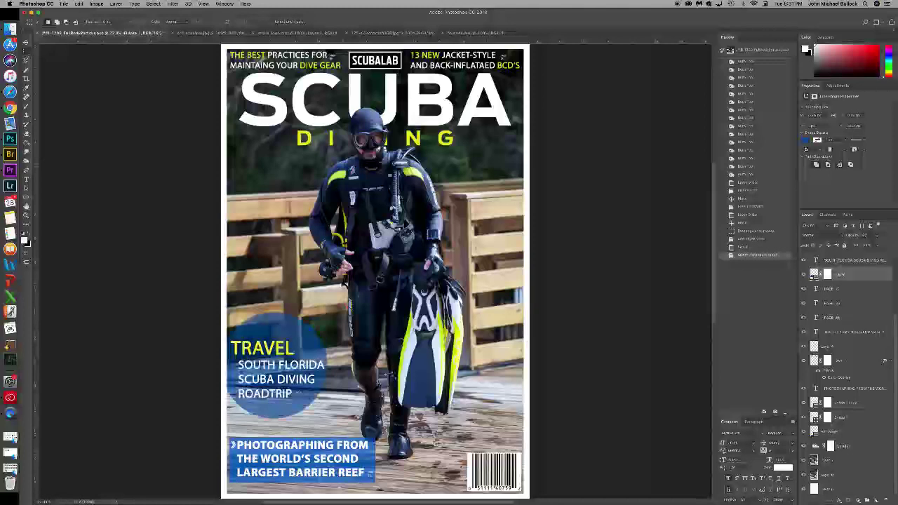
{"action": "key", "text": "Up"}
{"action": "key", "text": "Up"}
{"action": "key", "text": "Up"}
{"action": "key", "text": "Up"}
{"action": "key", "text": "Up"}
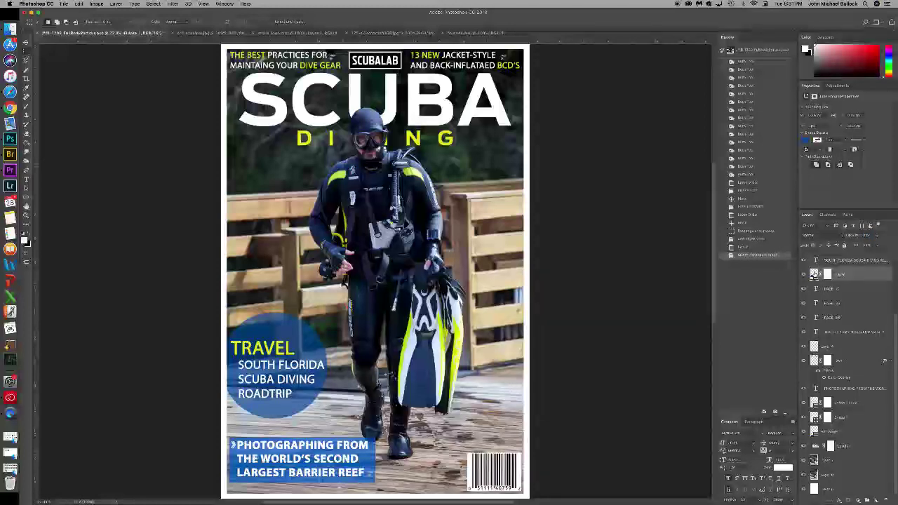
- Try cyan, gray, green and red fills on the circle behind the TRAVEL headline
{"action": "double_click", "coordinate": [814, 274]}
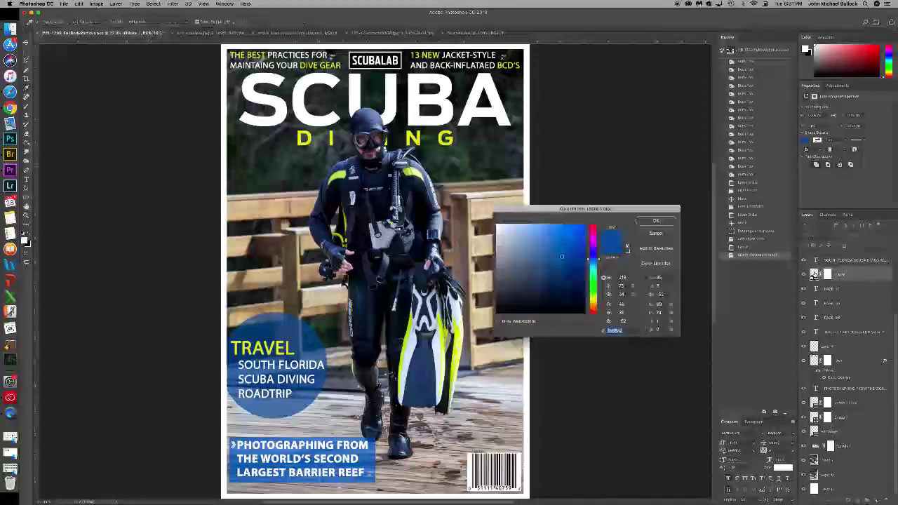
{"action": "left_click", "coordinate": [656, 220]}
{"action": "left_click", "coordinate": [805, 141]}
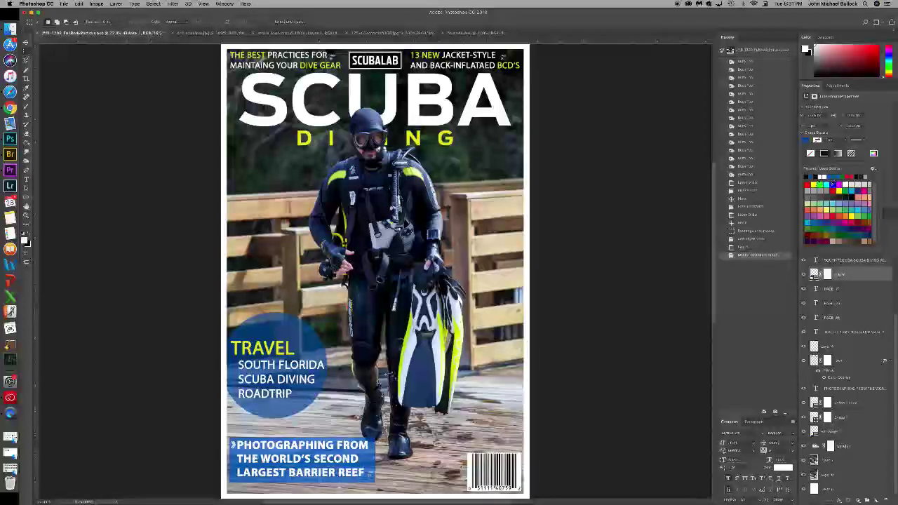
{"action": "left_click", "coordinate": [831, 185]}
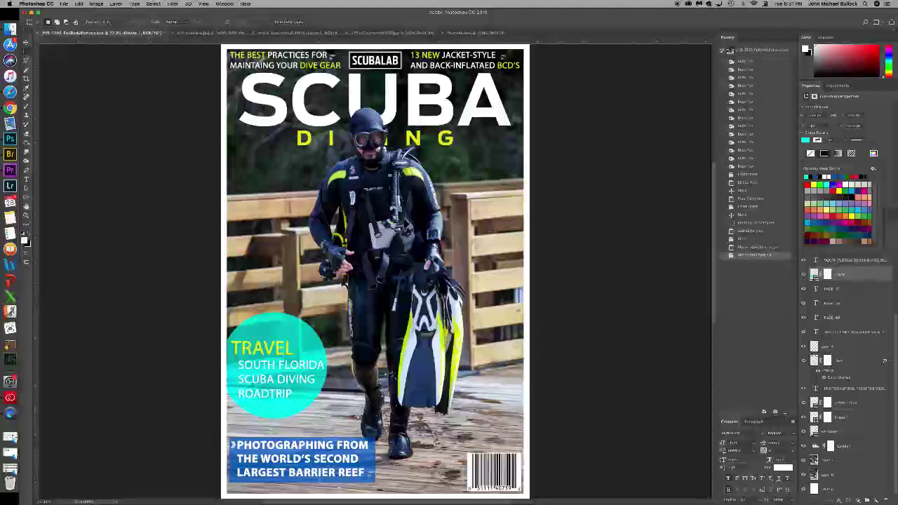
{"action": "left_click", "coordinate": [827, 191]}
{"action": "left_click", "coordinate": [824, 191]}
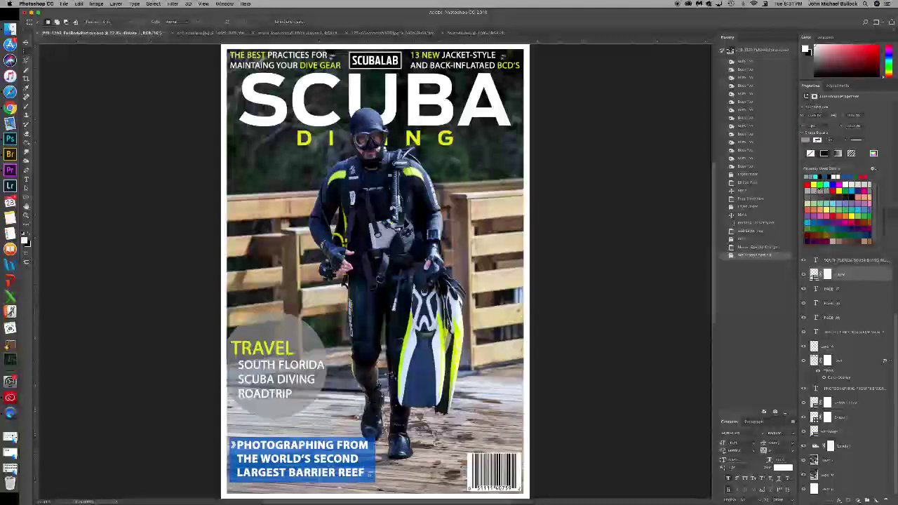
{"action": "left_click", "coordinate": [823, 226]}
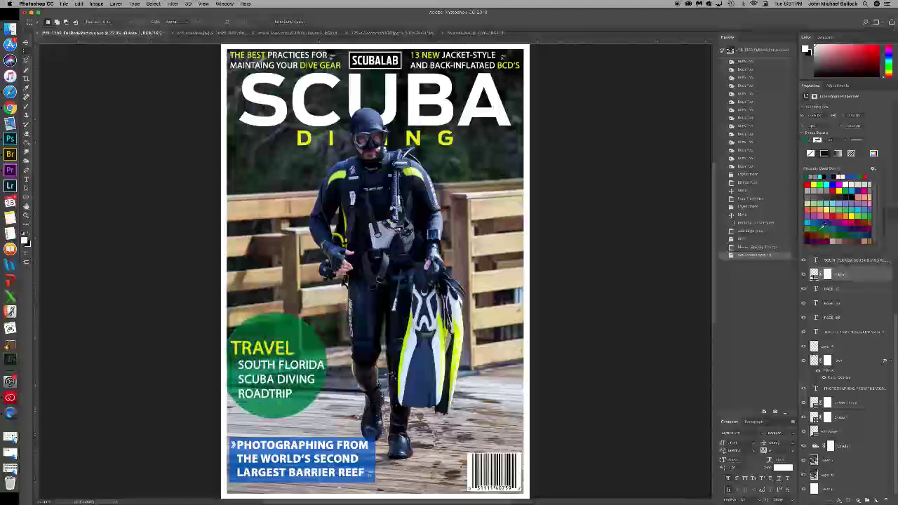
{"action": "left_click", "coordinate": [807, 185]}
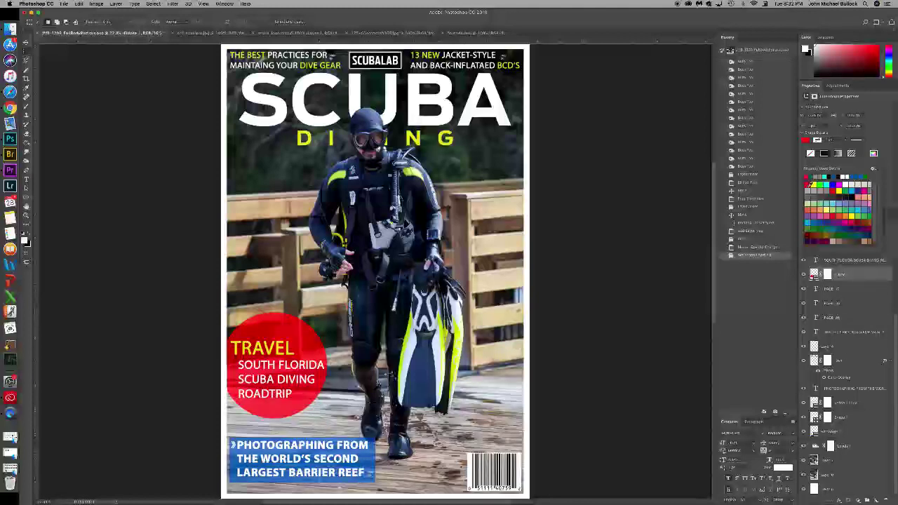
- Fill the circle with dark gray and move its layer below the neighboring page label layer
{"action": "left_click", "coordinate": [817, 177]}
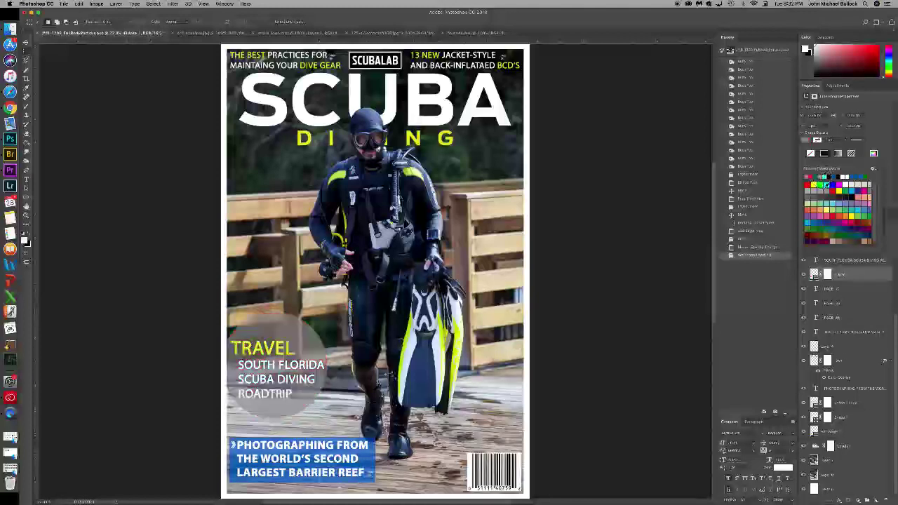
{"action": "left_click", "coordinate": [824, 195]}
{"action": "left_click", "coordinate": [827, 197]}
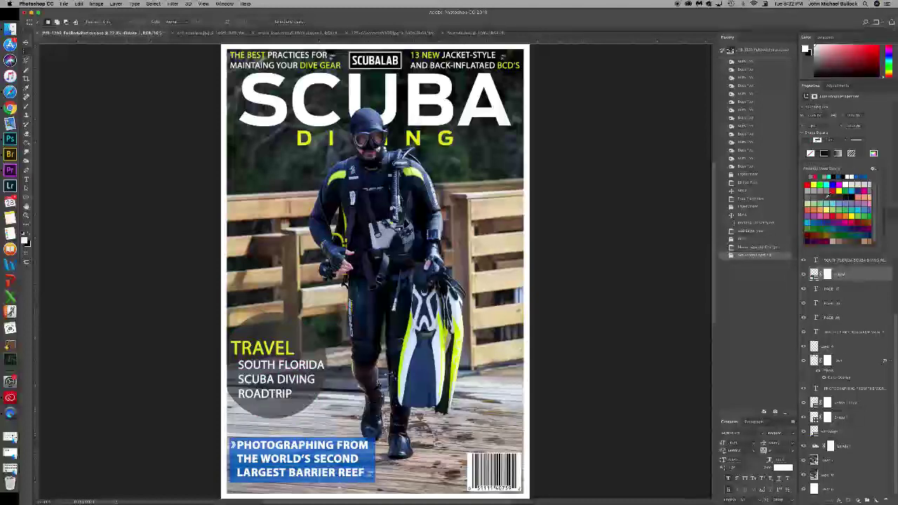
{"action": "left_click", "coordinate": [821, 197]}
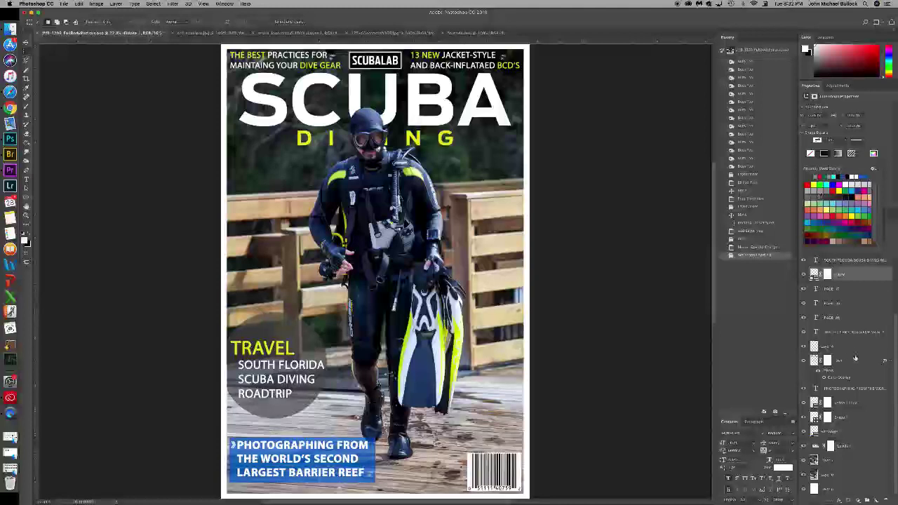
{"action": "left_click_drag", "start_coordinate": [854, 283], "coordinate": [852, 292]}
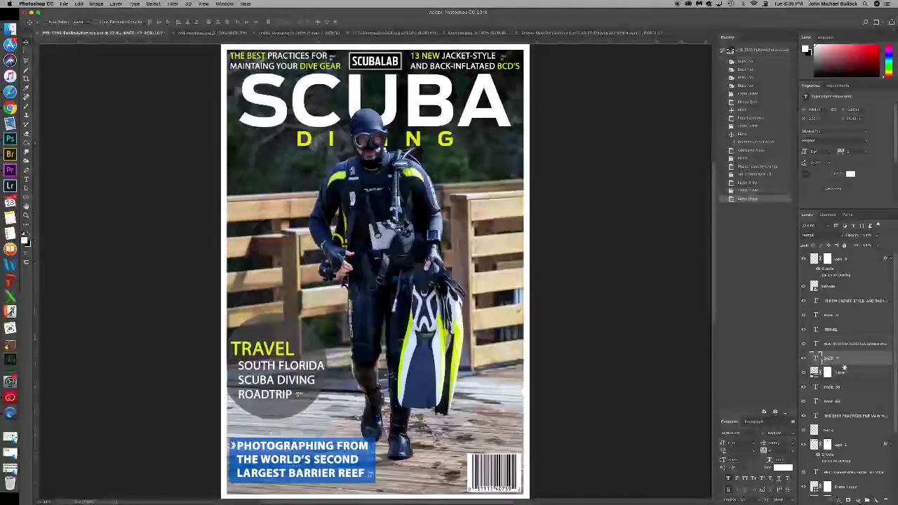
- Save the cover as a layered Photoshop file in the Magazine Cover folder, named with the author's surname followed by MagazineCover
{"action": "key", "text": "ctrl+0"}
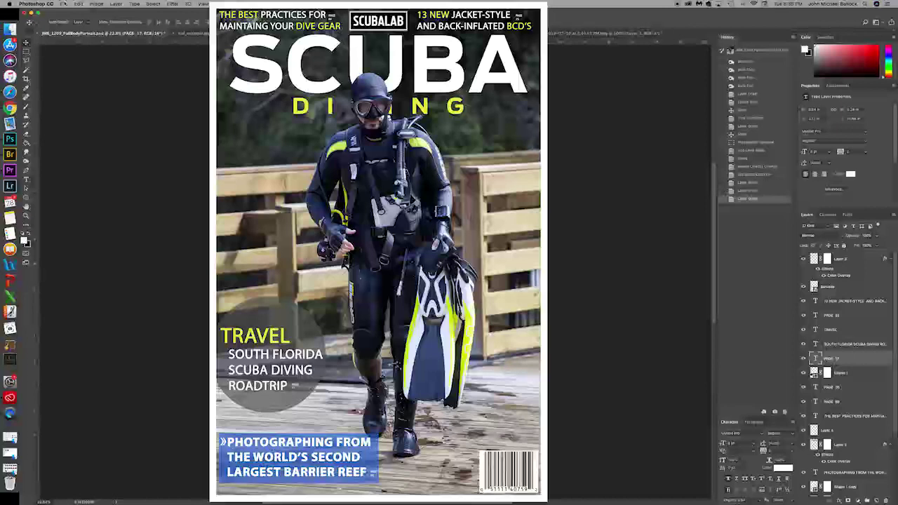
{"action": "left_click", "coordinate": [63, 4]}
{"action": "left_click", "coordinate": [88, 81]}
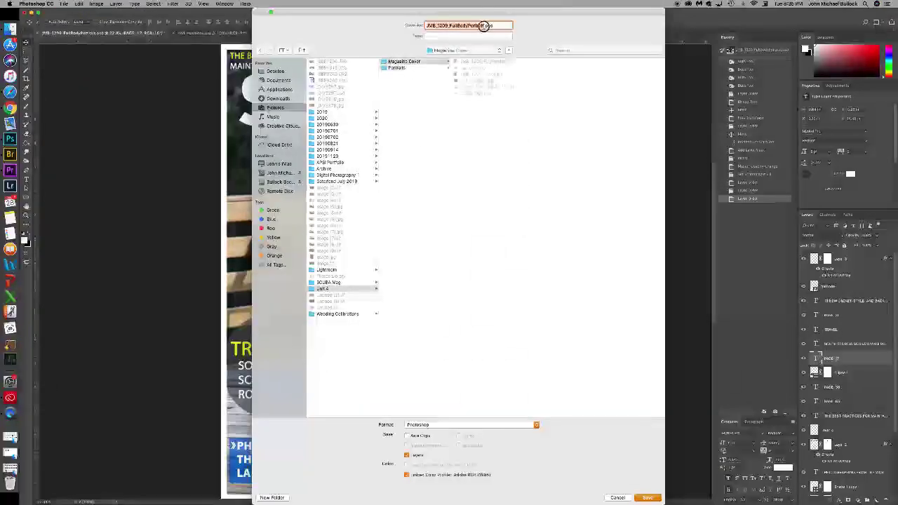
{"action": "type", "text": "Bullock"}
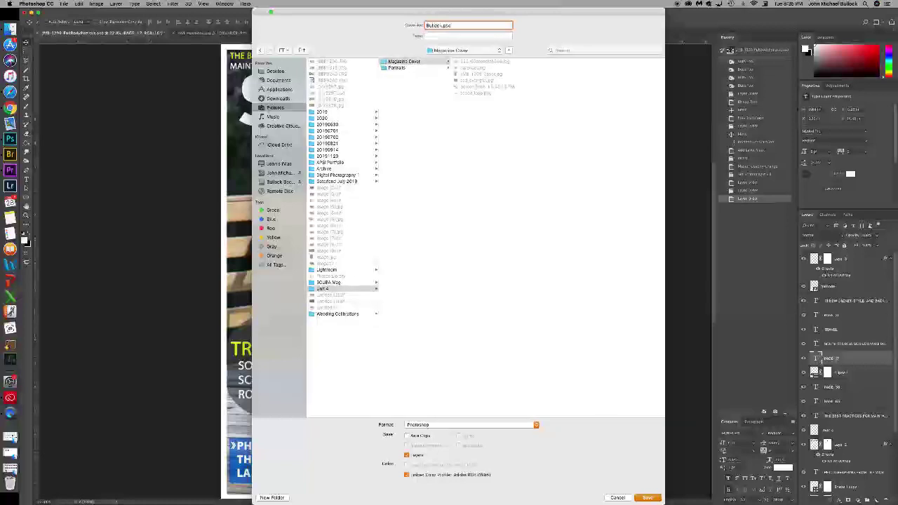
{"action": "type", "text": "MagazineCover"}
{"action": "left_click", "coordinate": [648, 497]}
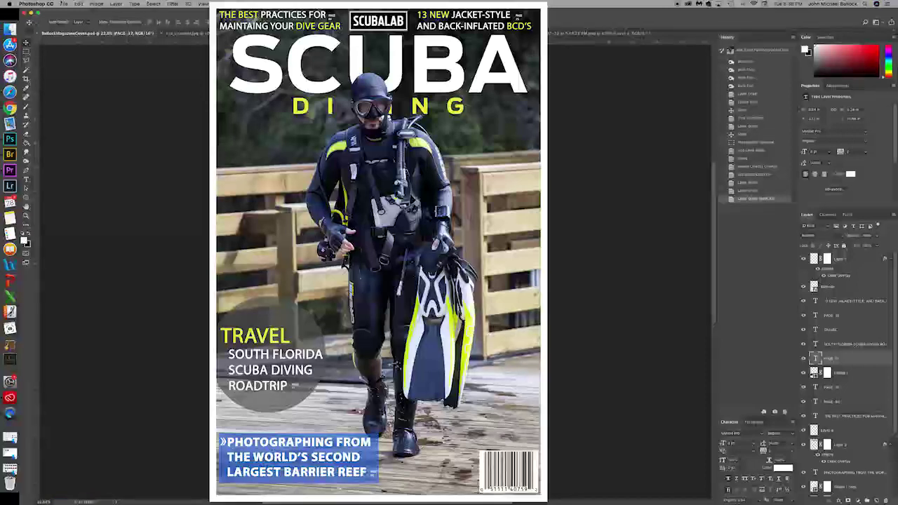
- Save a JPEG copy of the cover under the same file name in the Magazine Cover folder
{"action": "key", "text": "super+shift+s"}
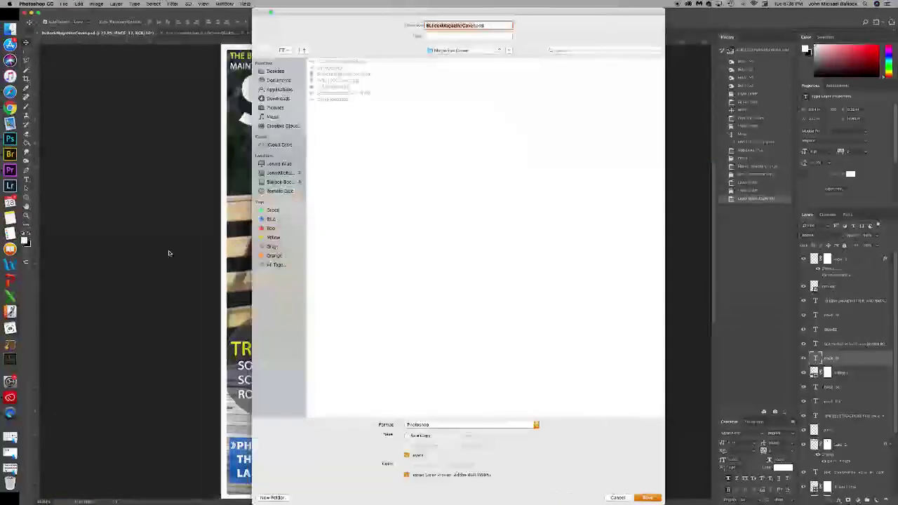
{"action": "left_click", "coordinate": [435, 424]}
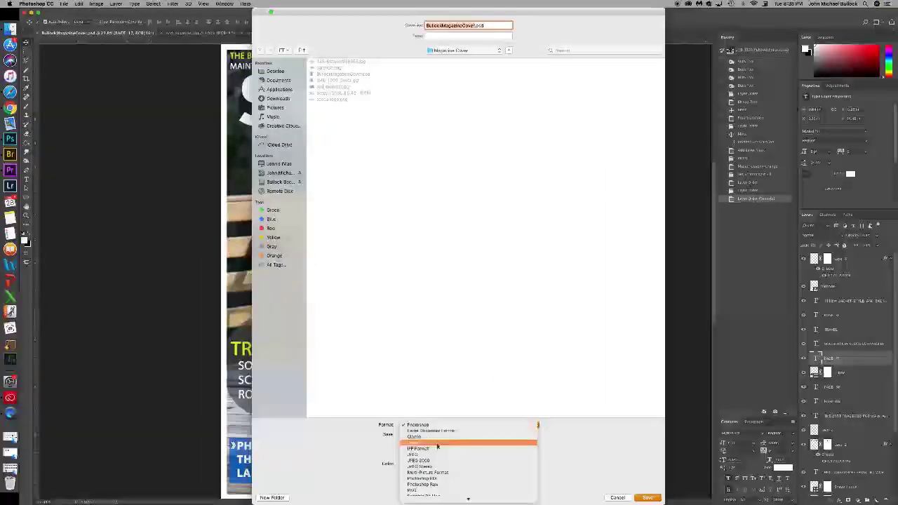
{"action": "left_click", "coordinate": [437, 454]}
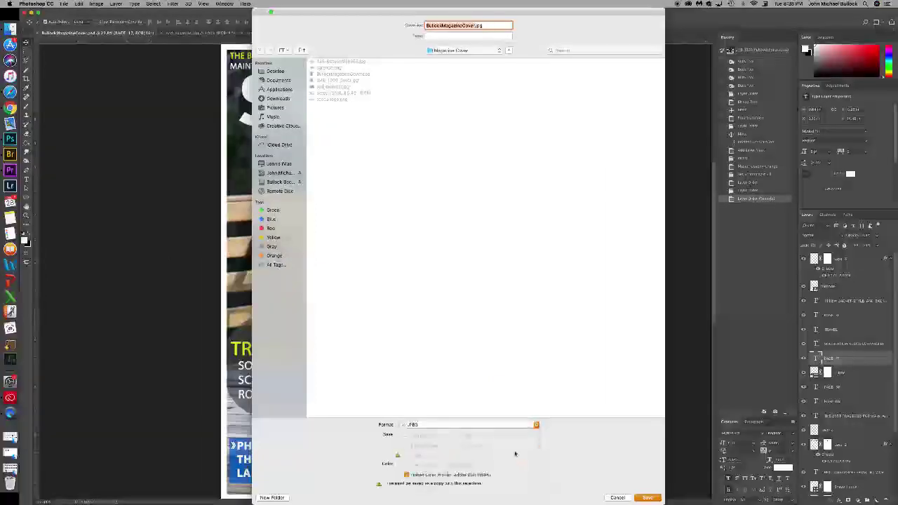
{"action": "left_click", "coordinate": [647, 498]}
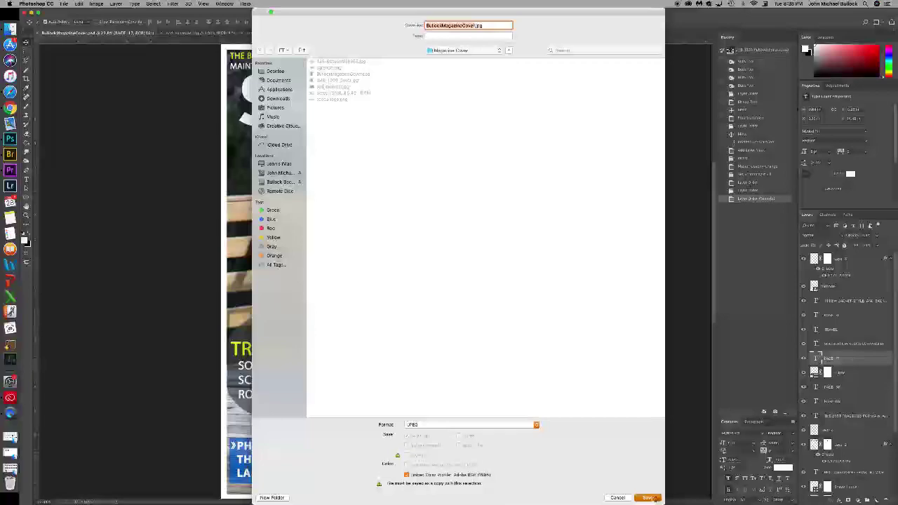